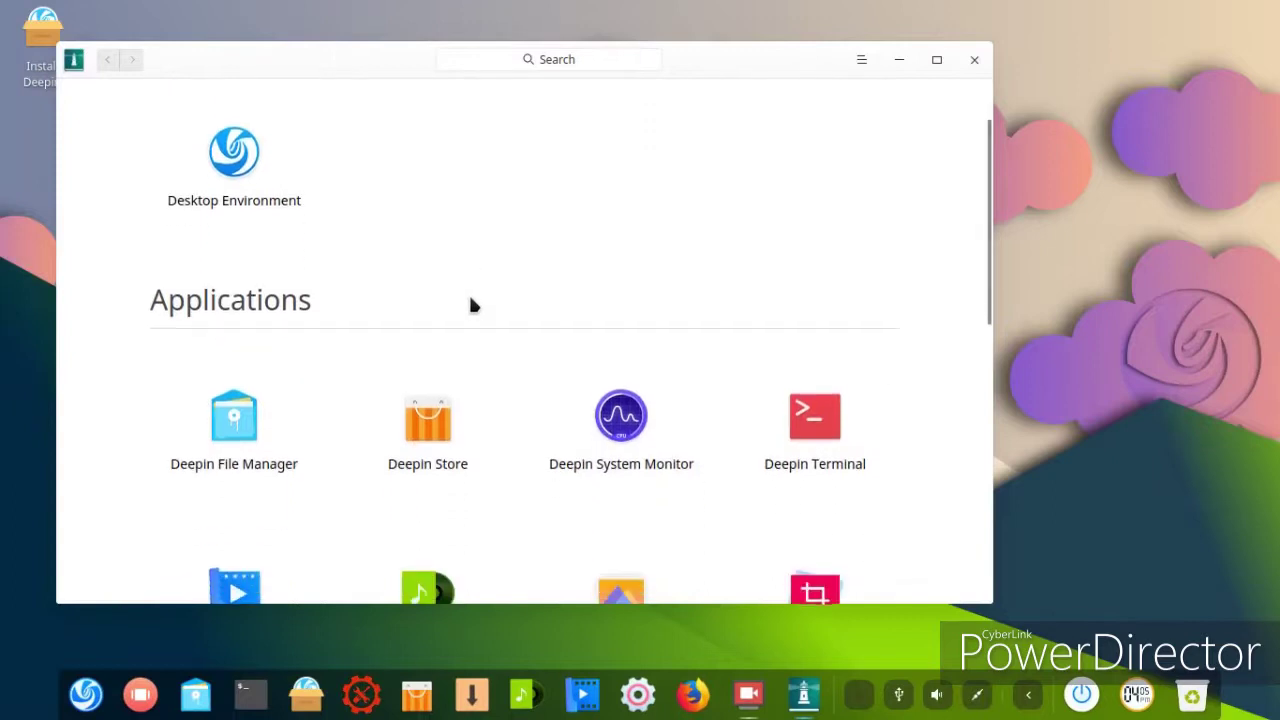
- Browse the manual's application list, view the Deepin Image Viewer overview, and return to the manual's home page
scroll(480, 314, down, 3)
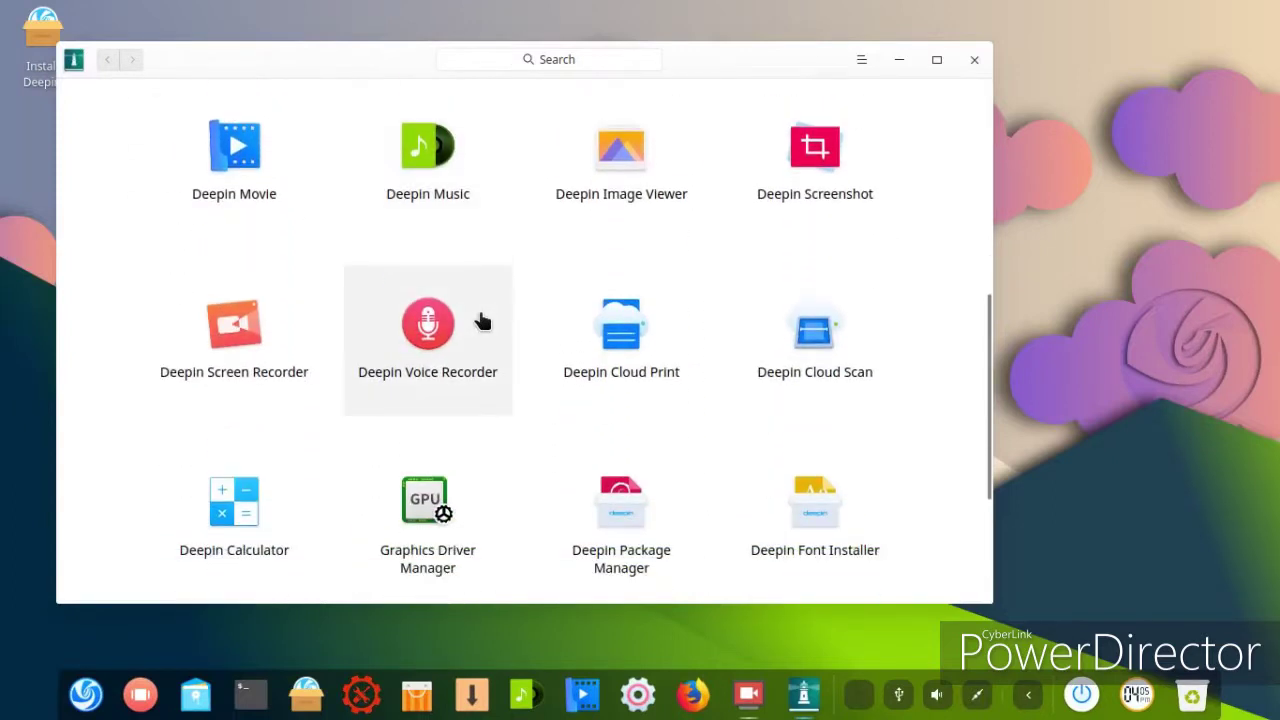
scroll(483, 314, down, 1)
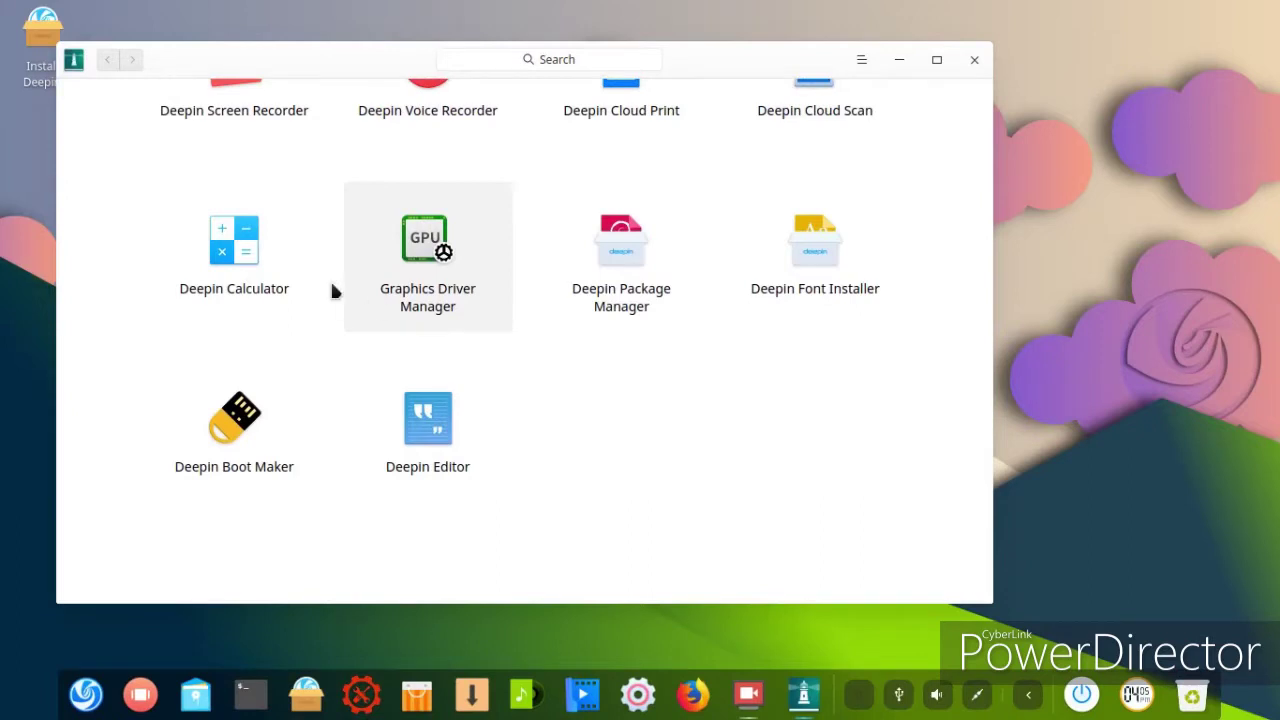
scroll(653, 323, up, 3)
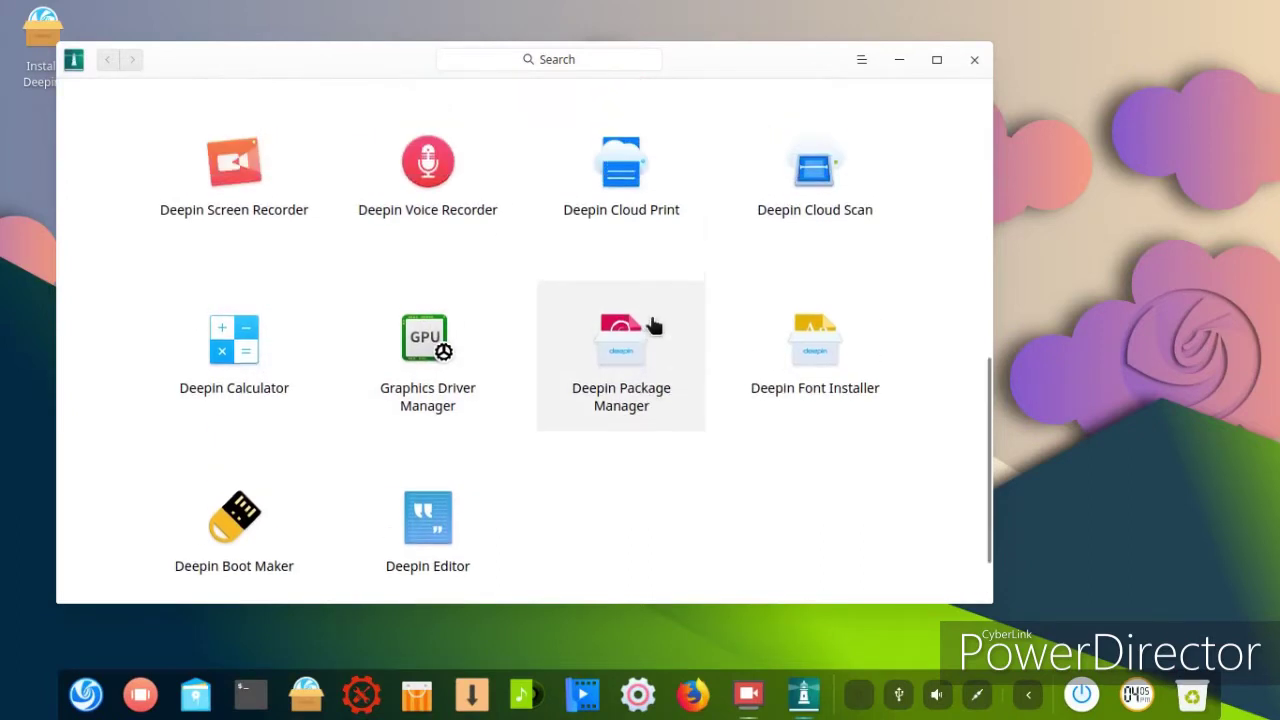
scroll(500, 376, up, 1)
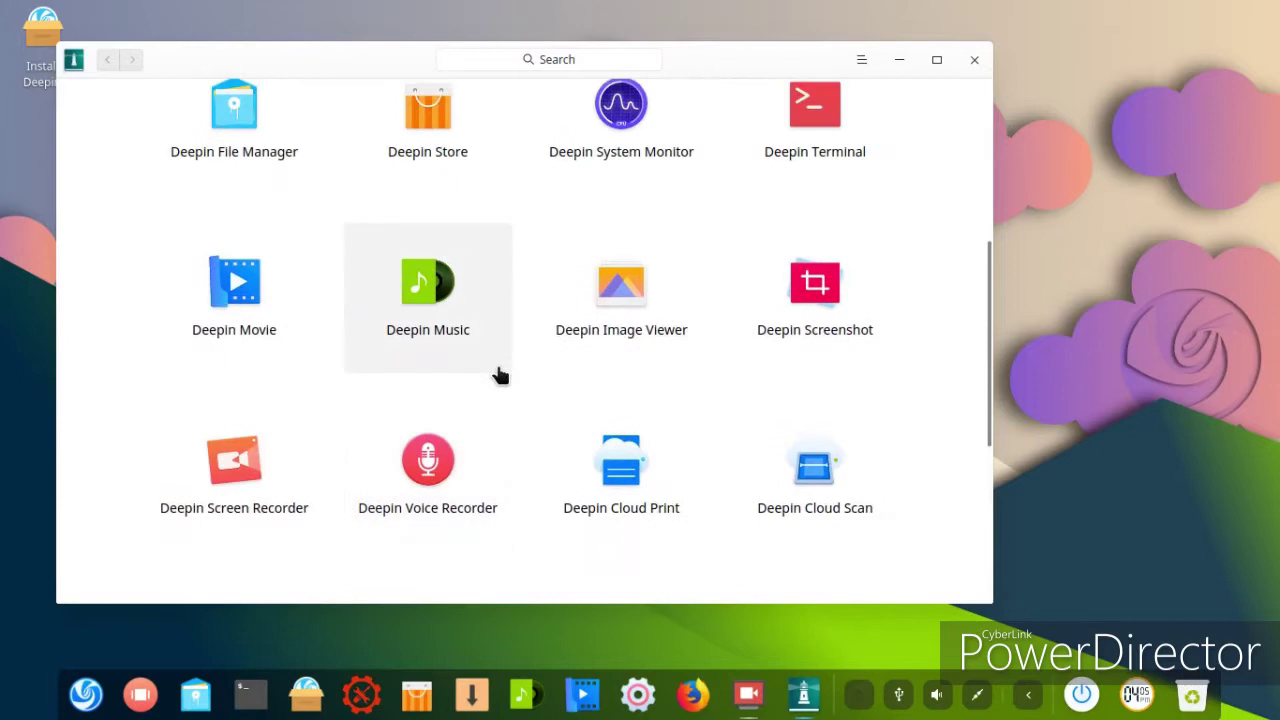
click(622, 339)
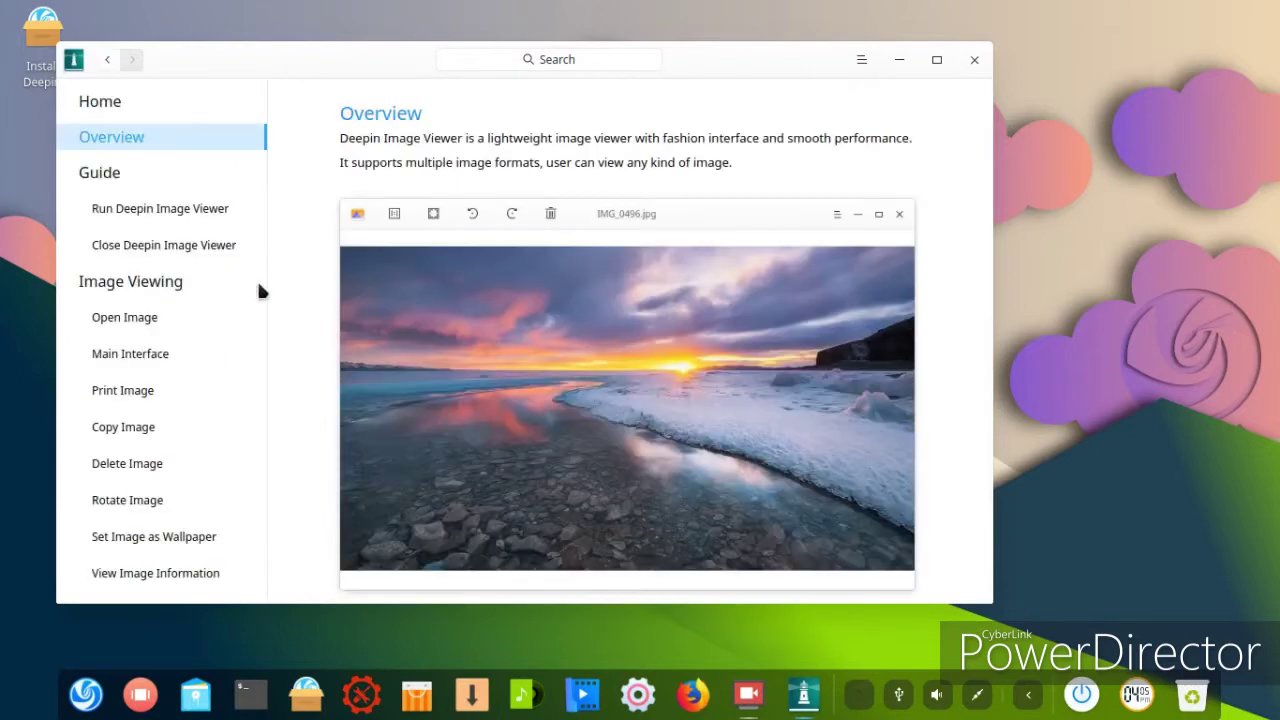
click(105, 62)
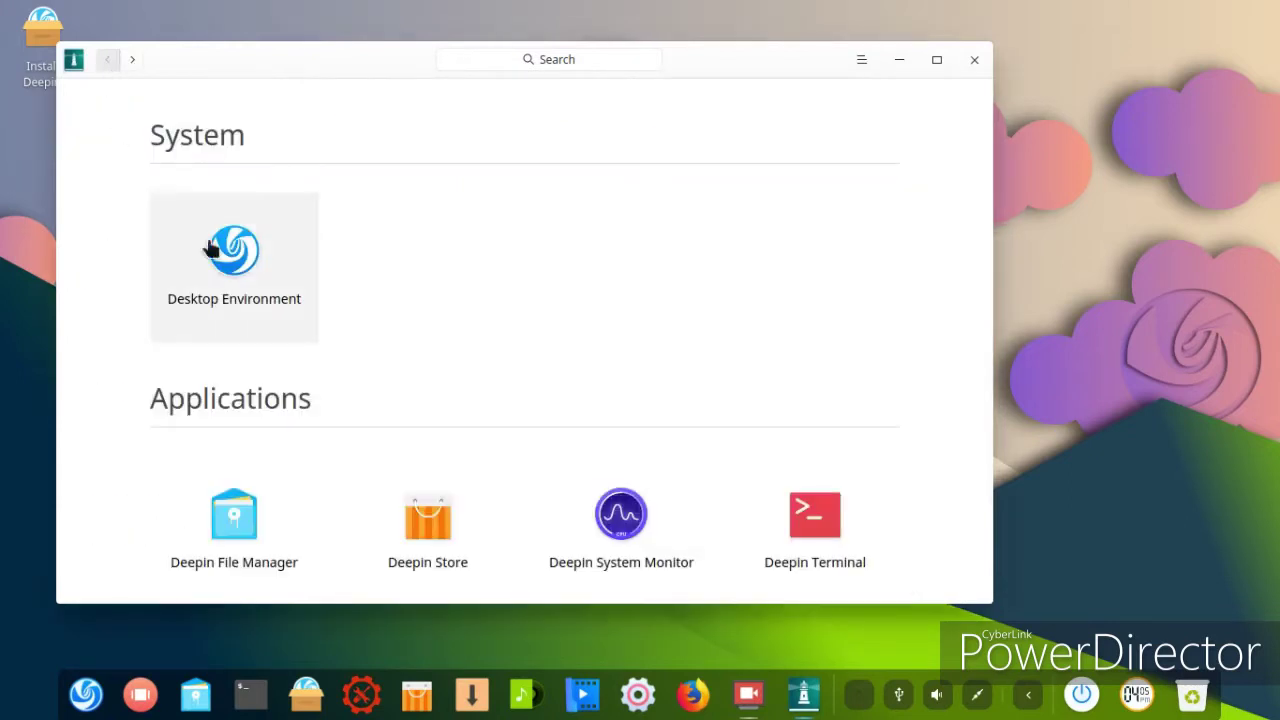
- Read the Desktop Environment manual from Overview through the Desktop topics to the Dock topics, and close the manual
click(216, 296)
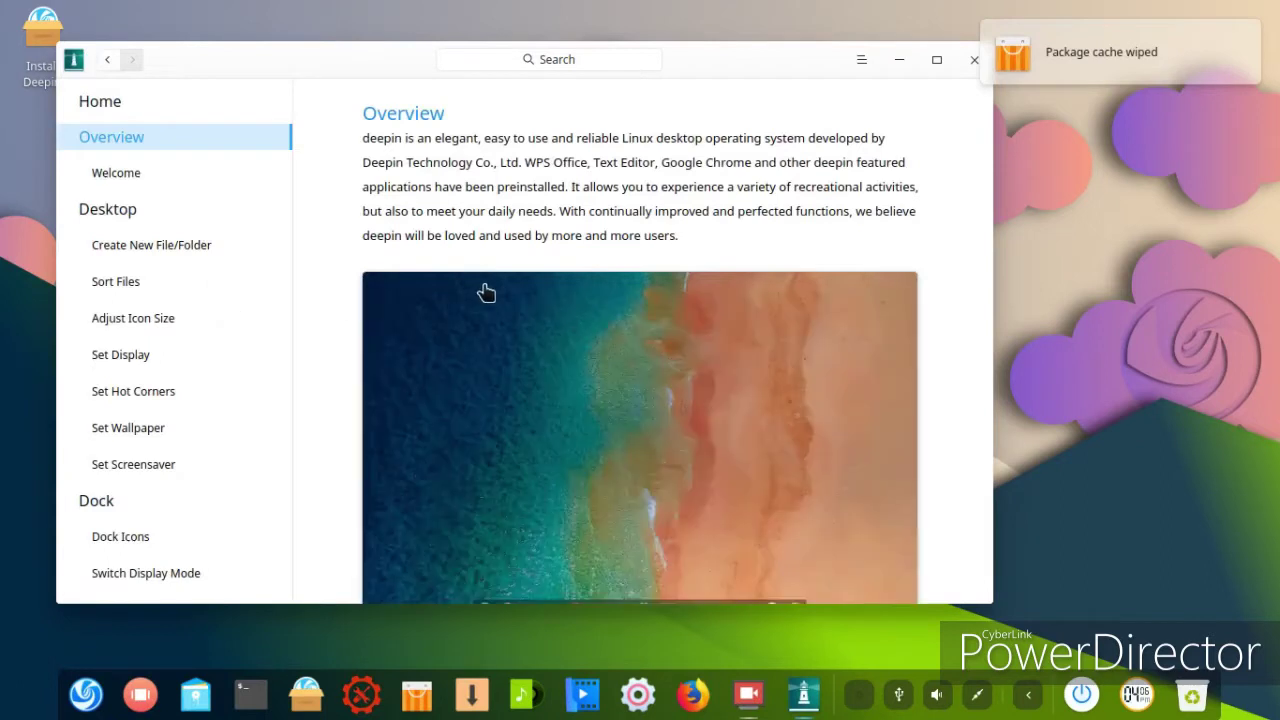
scroll(484, 295, down, 5)
scroll(481, 298, down, 10)
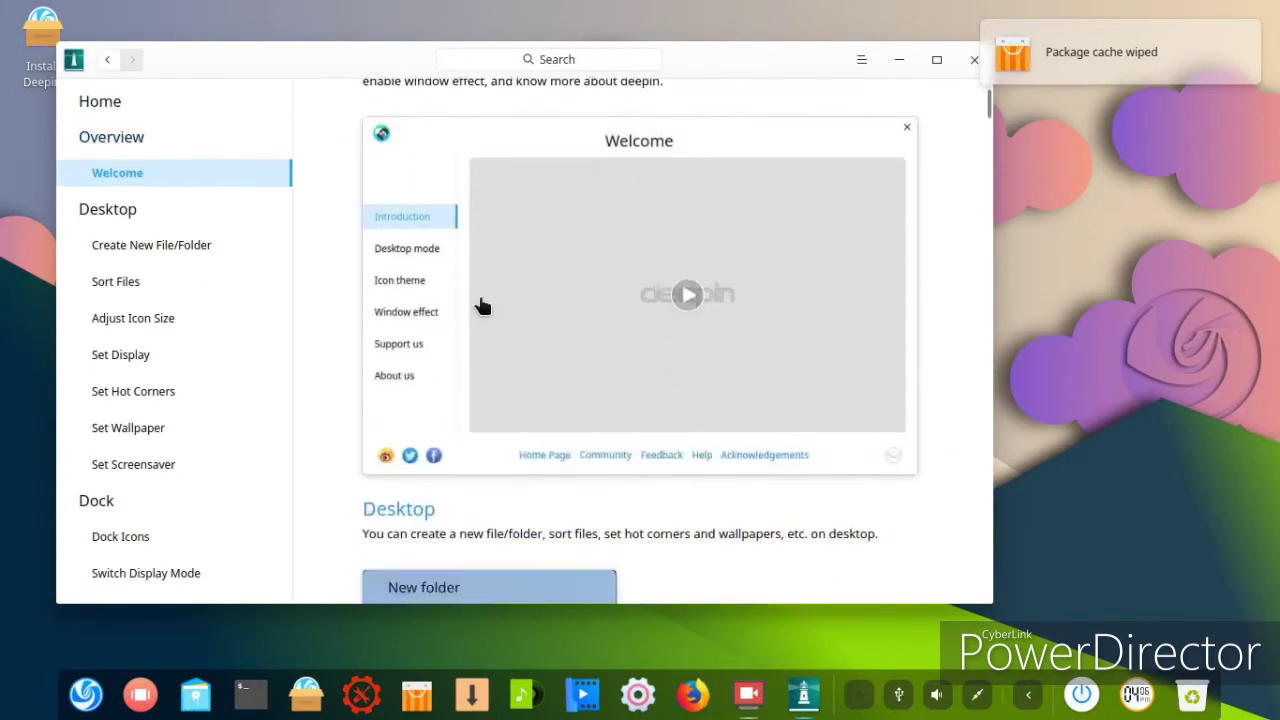
scroll(478, 310, down, 10)
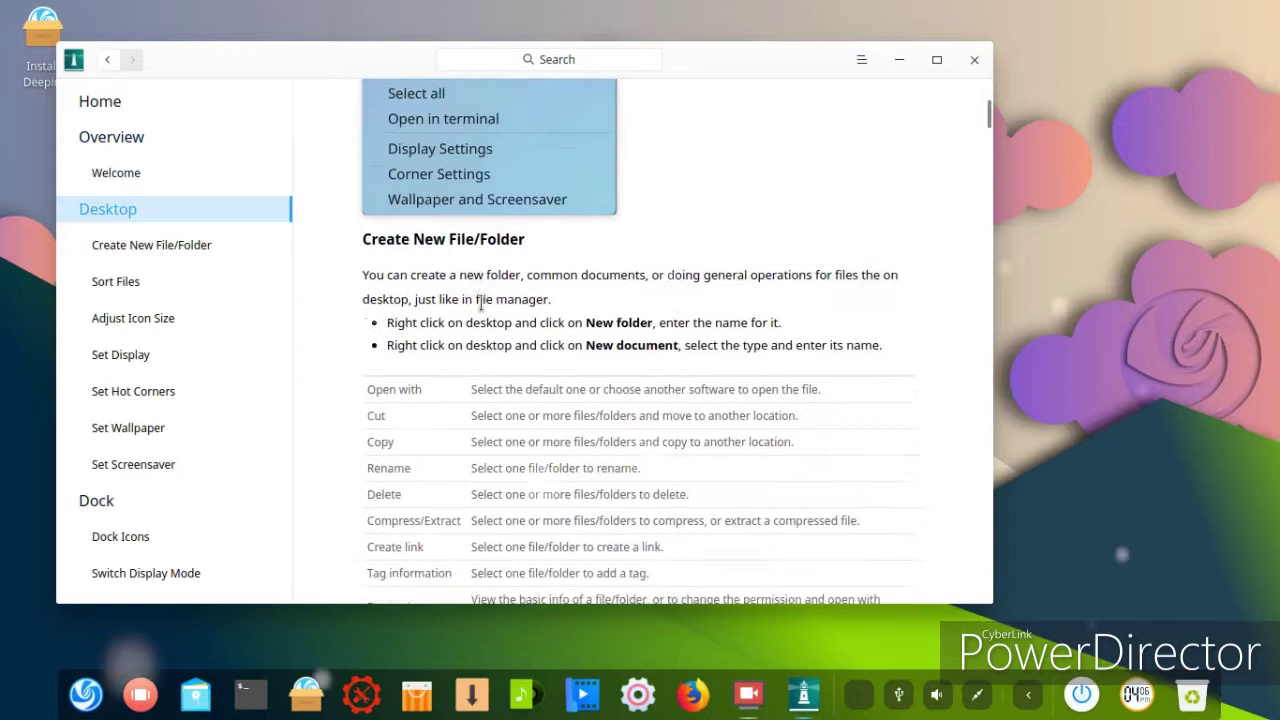
scroll(475, 308, down, 10)
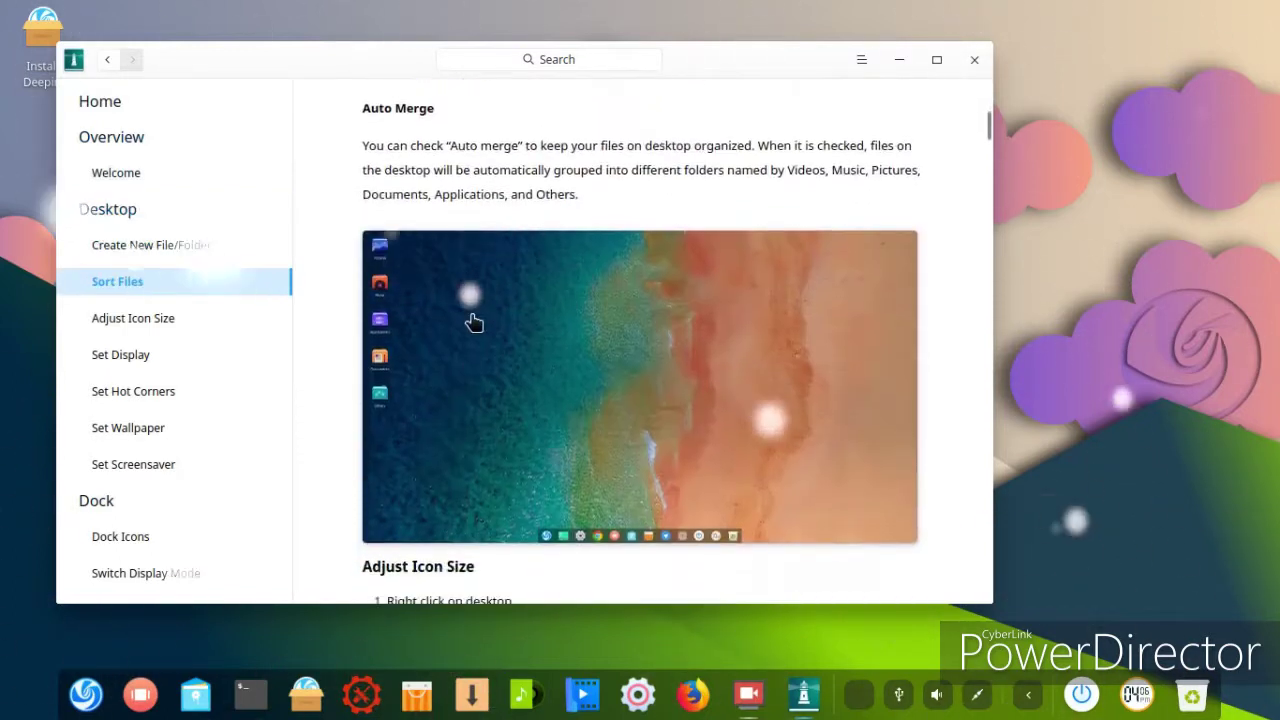
scroll(463, 316, down, 10)
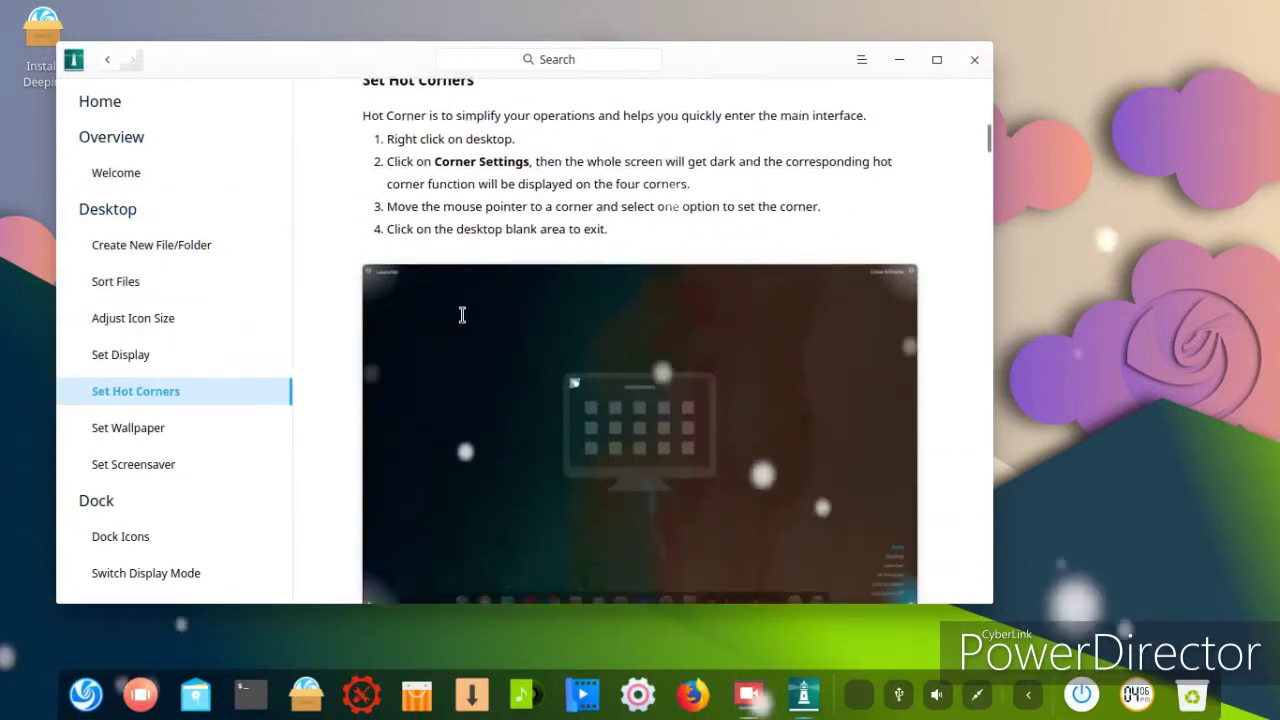
scroll(458, 318, down, 10)
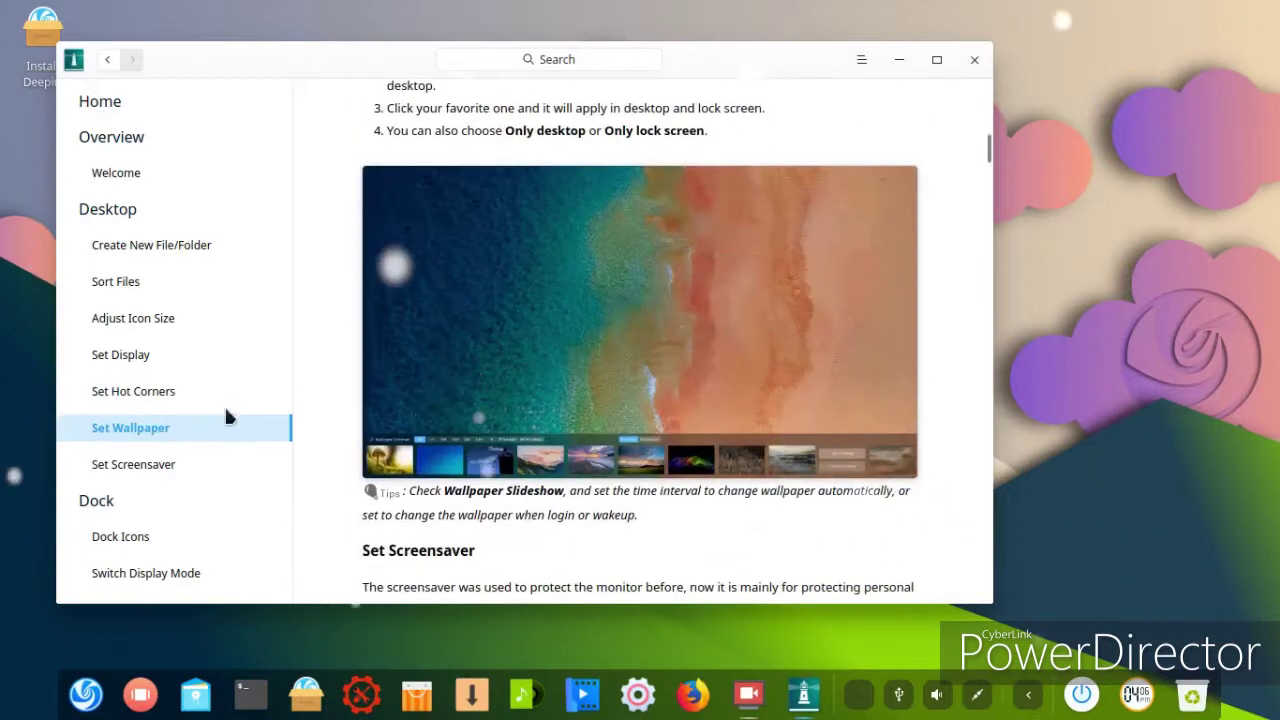
scroll(462, 305, down, 10)
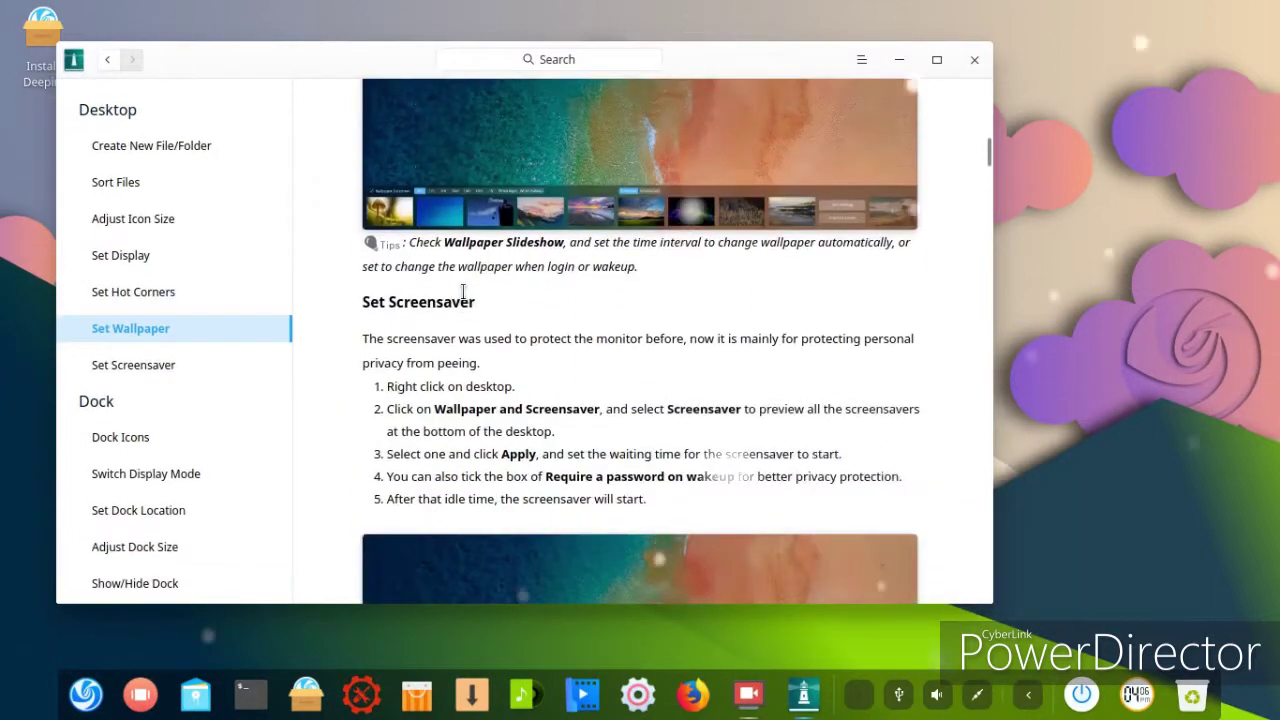
scroll(460, 307, down, 10)
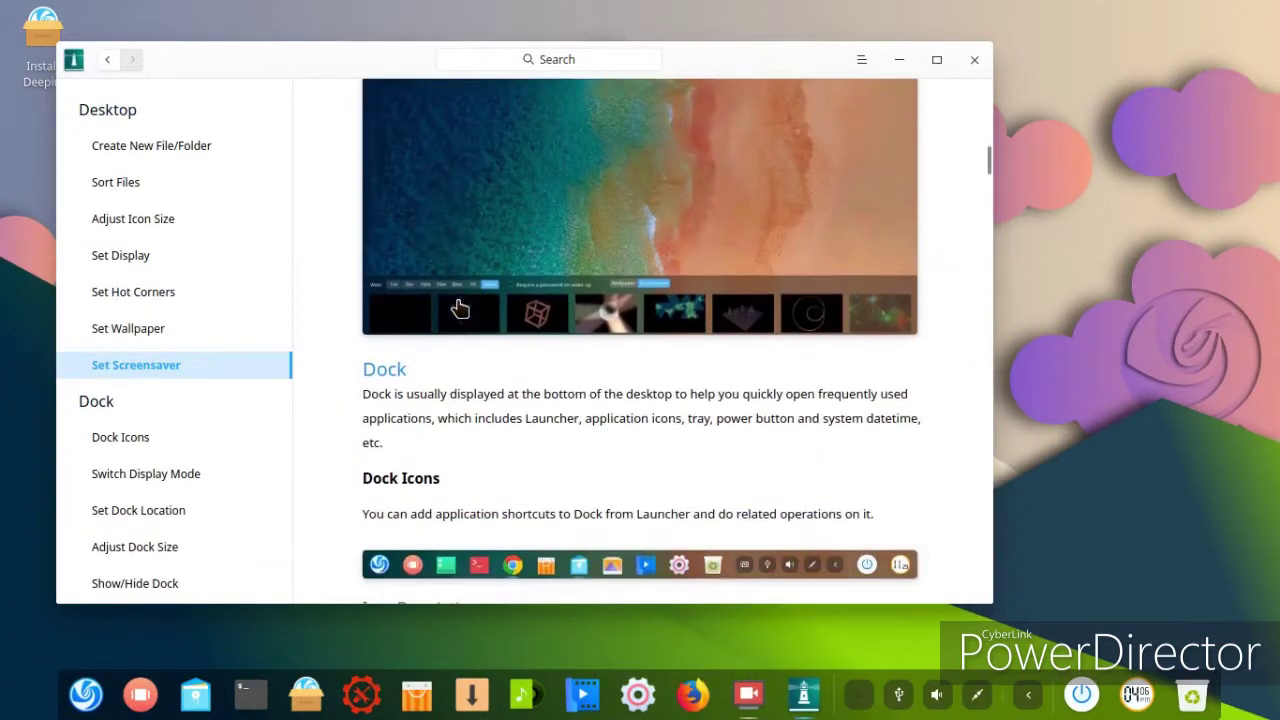
scroll(455, 300, down, 10)
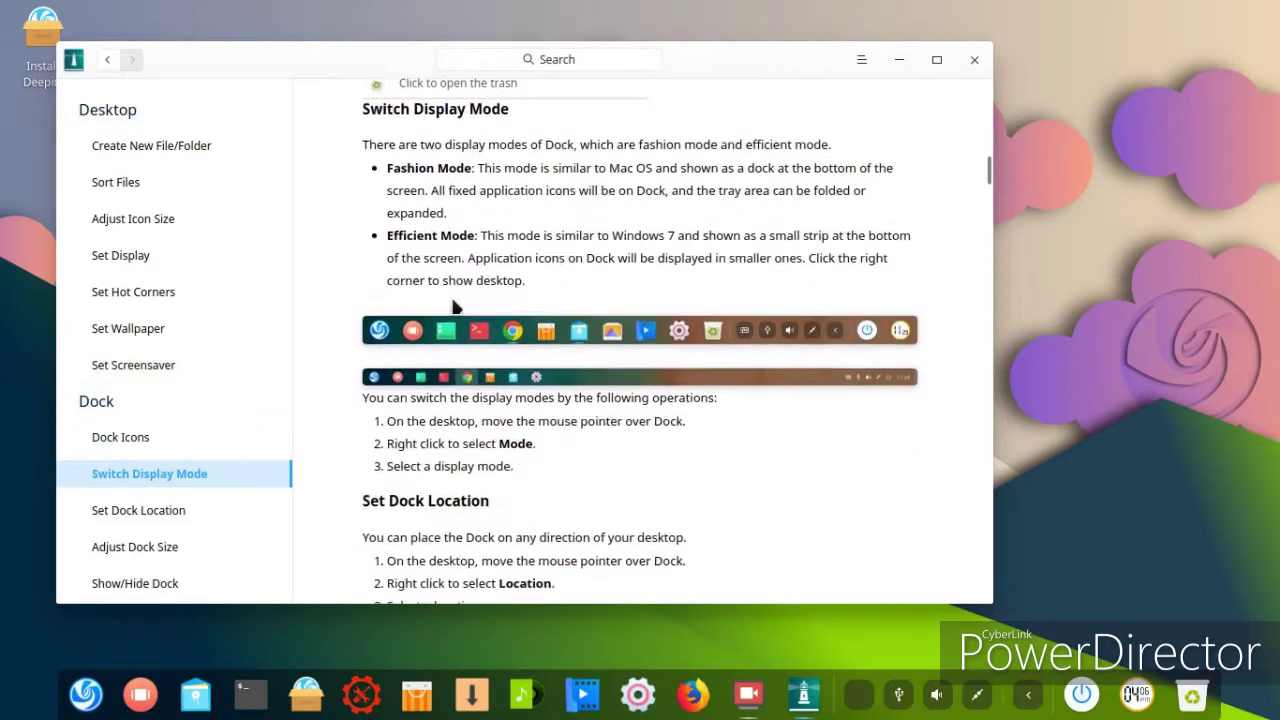
scroll(449, 311, down, 5)
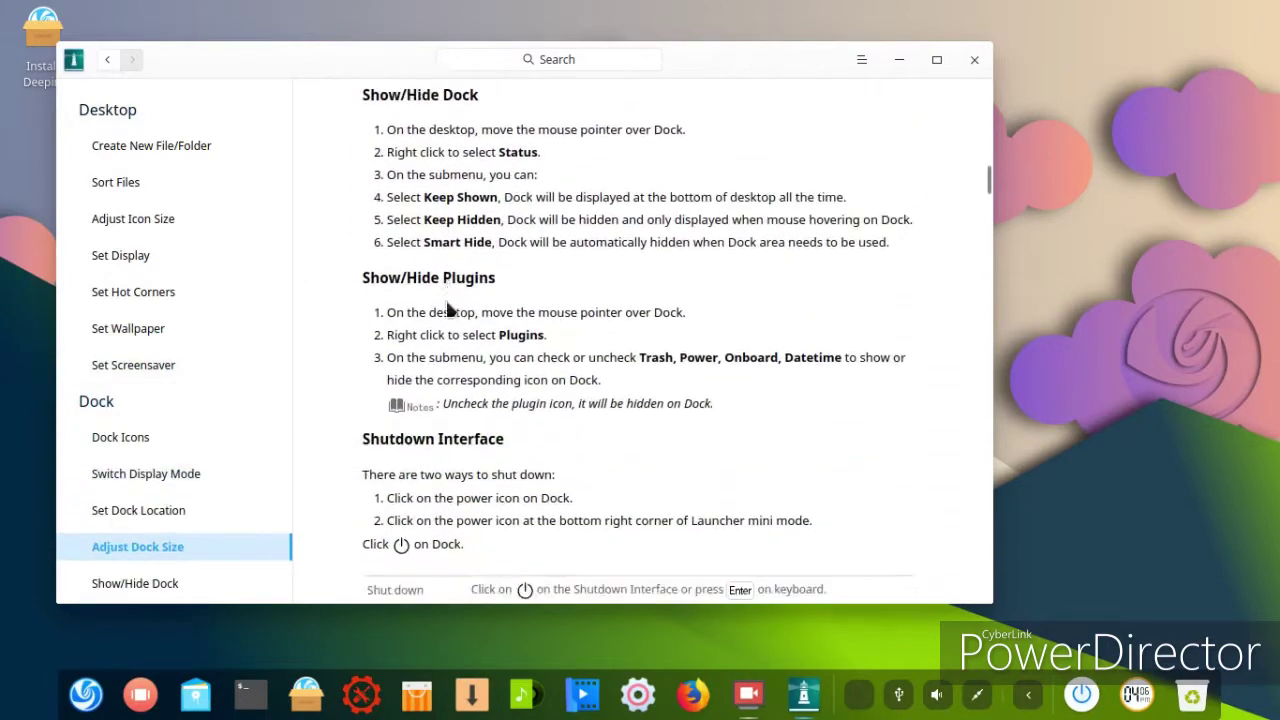
click(976, 60)
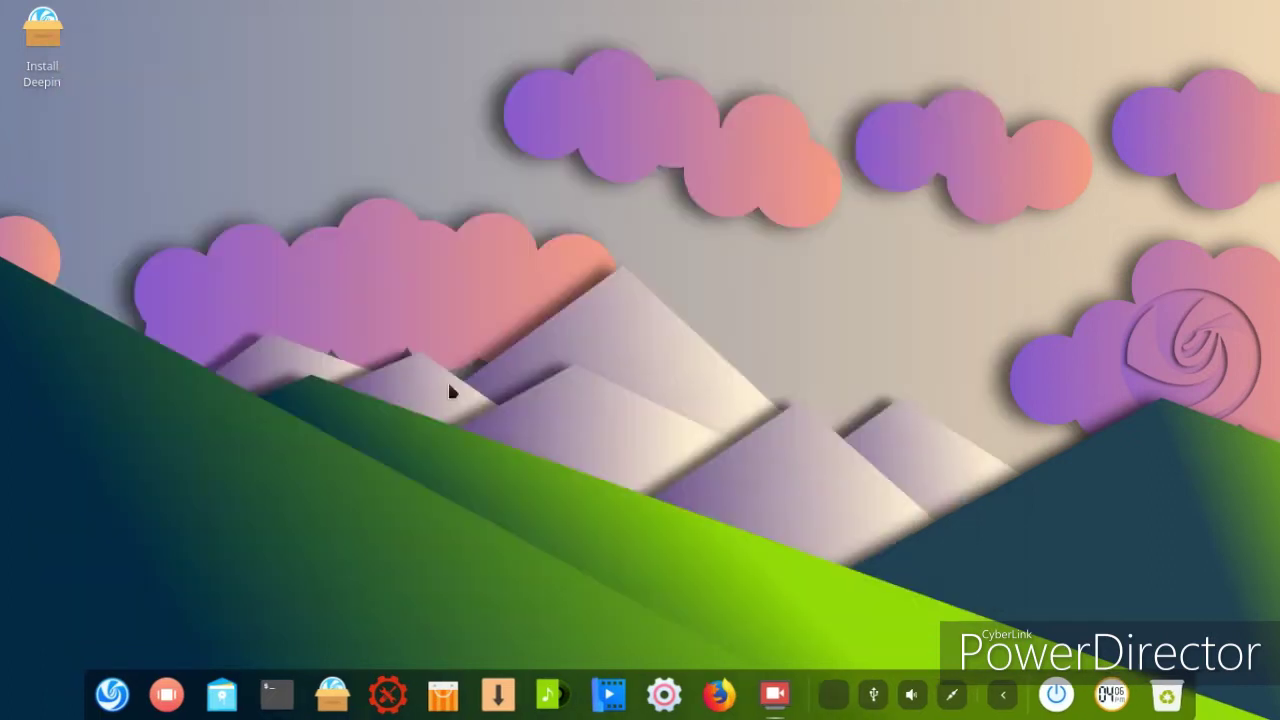
- Open Computer from the launcher and resize the file manager window to be slightly narrower and taller
click(90, 696)
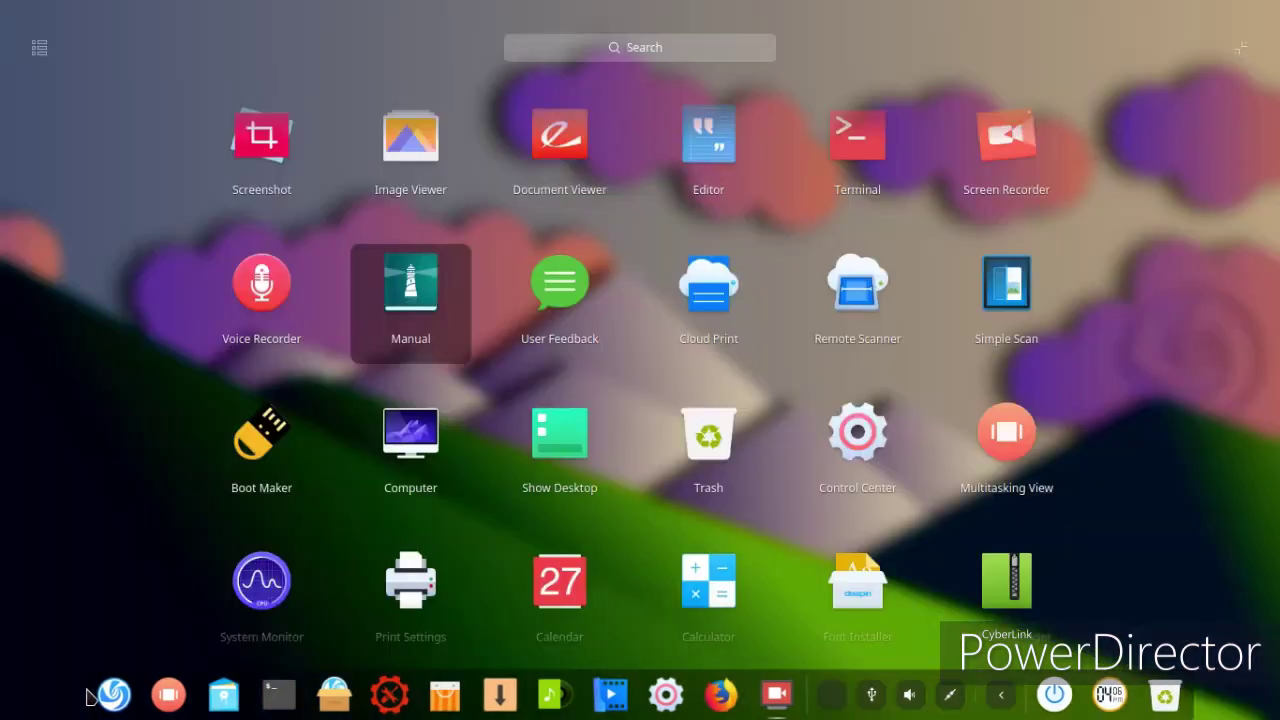
click(438, 447)
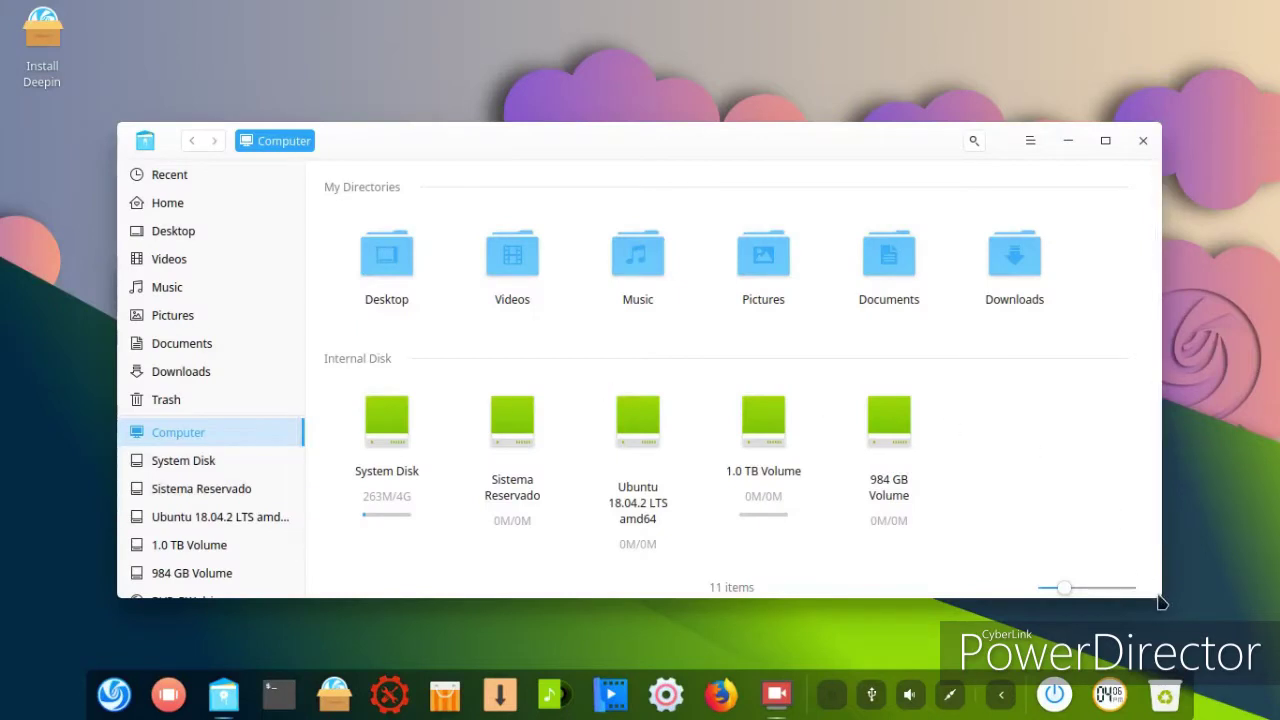
drag(1122, 580, 1125, 622)
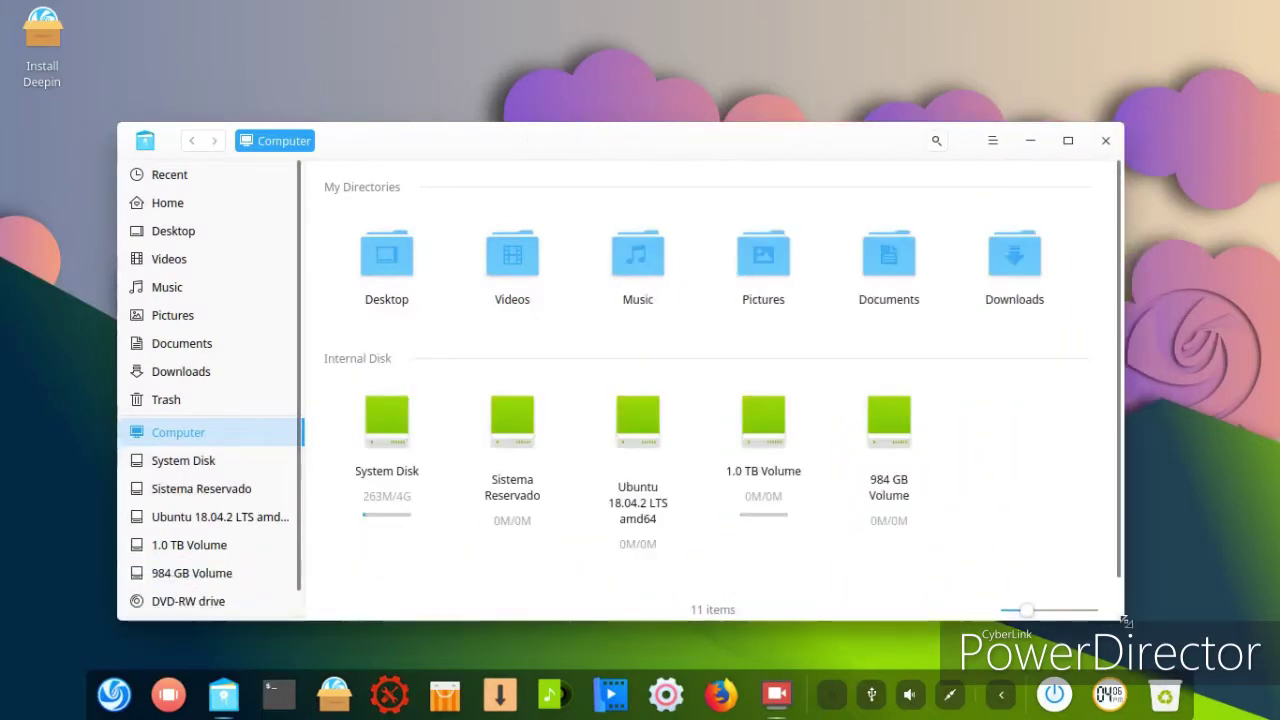
- Switch the file manager to the dark theme and close its window
click(993, 145)
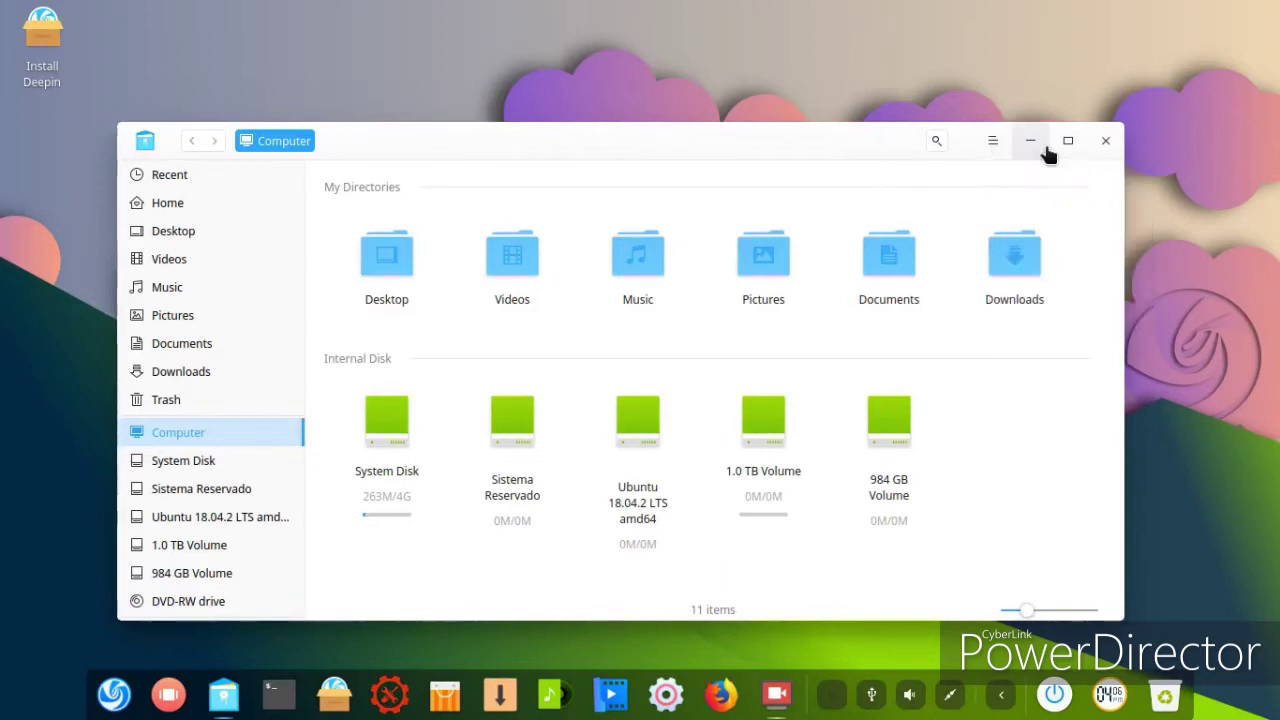
click(1006, 143)
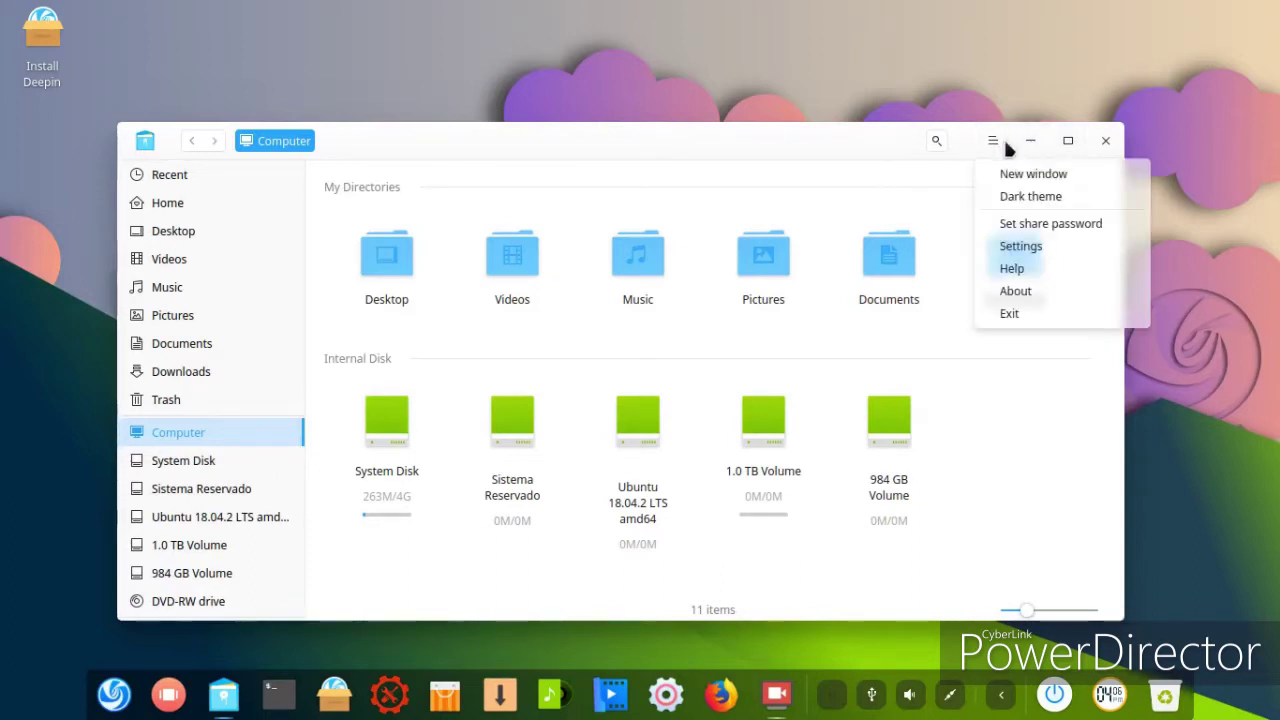
click(1010, 198)
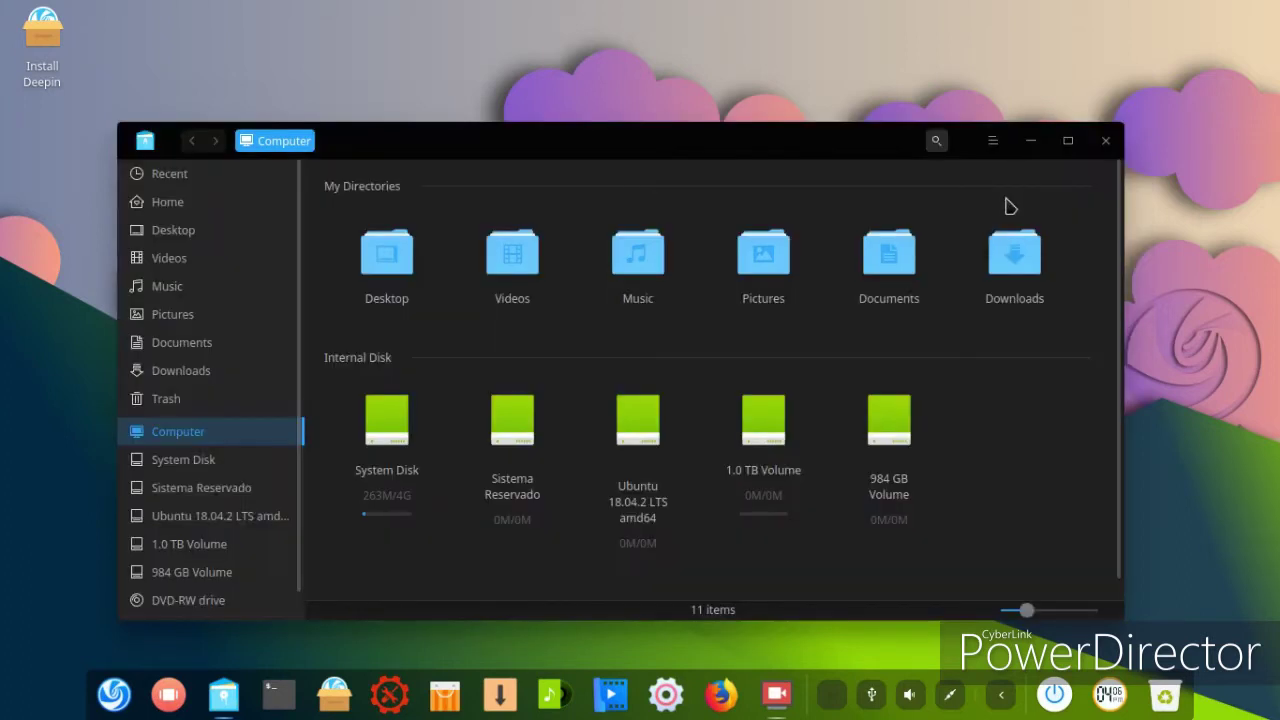
click(1102, 141)
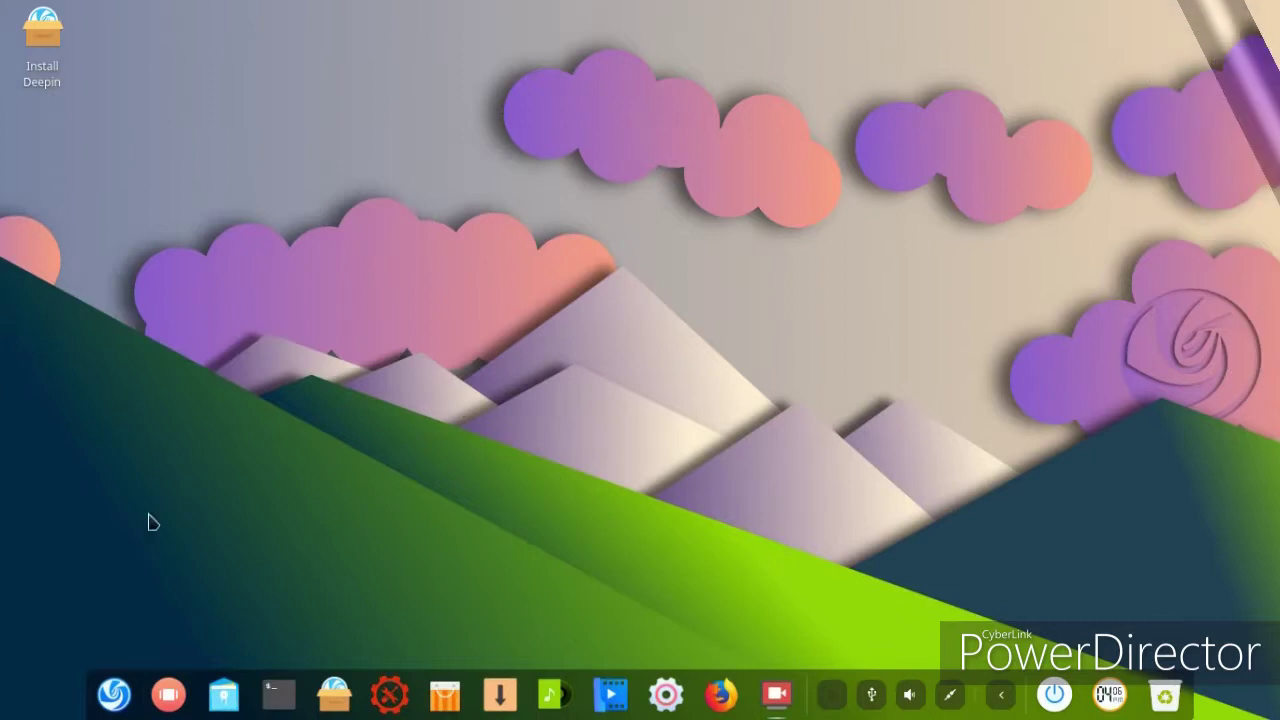
- Open Document Viewer from the launcher, move its Recent Documents window to the right, and close it
click(112, 692)
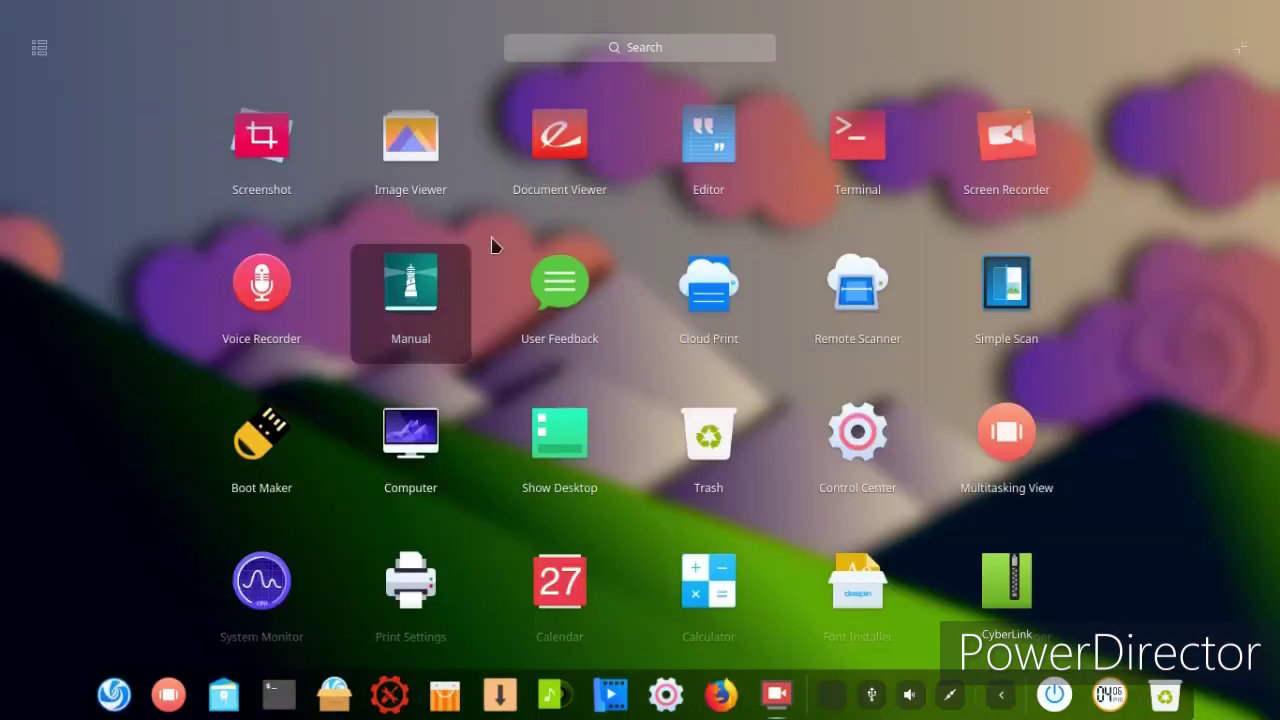
key(Escape)
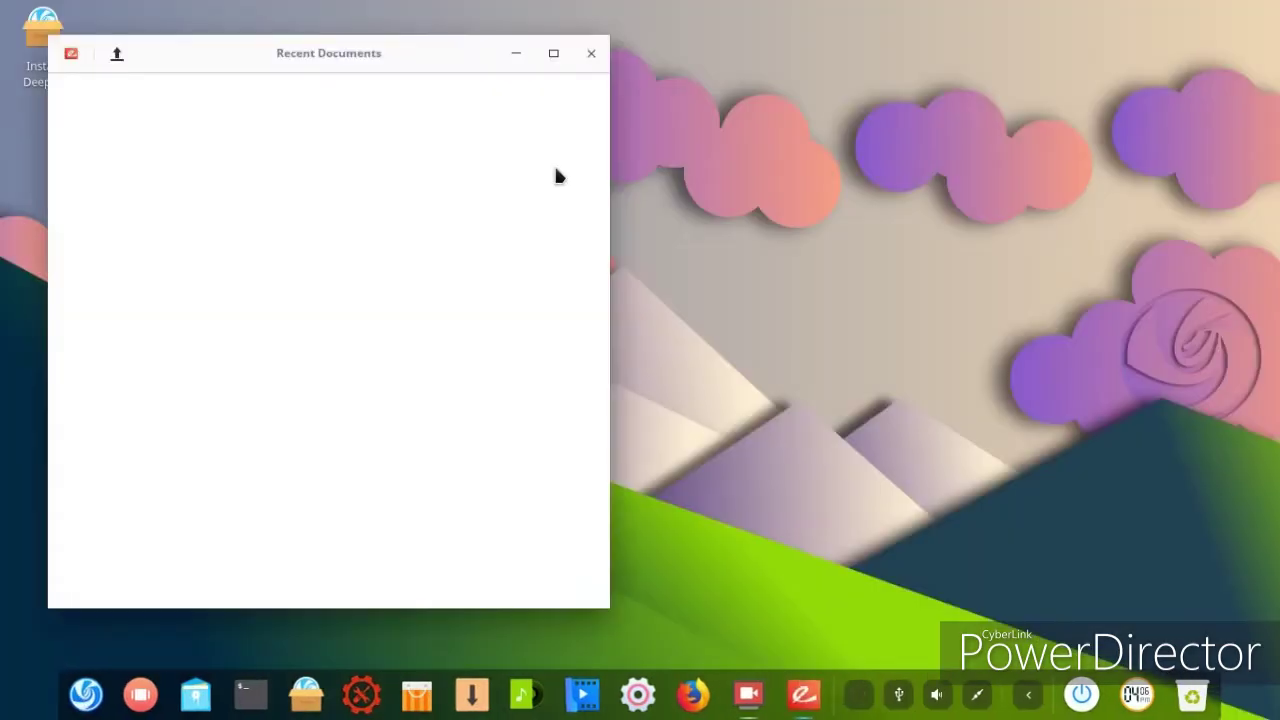
drag(448, 66, 558, 77)
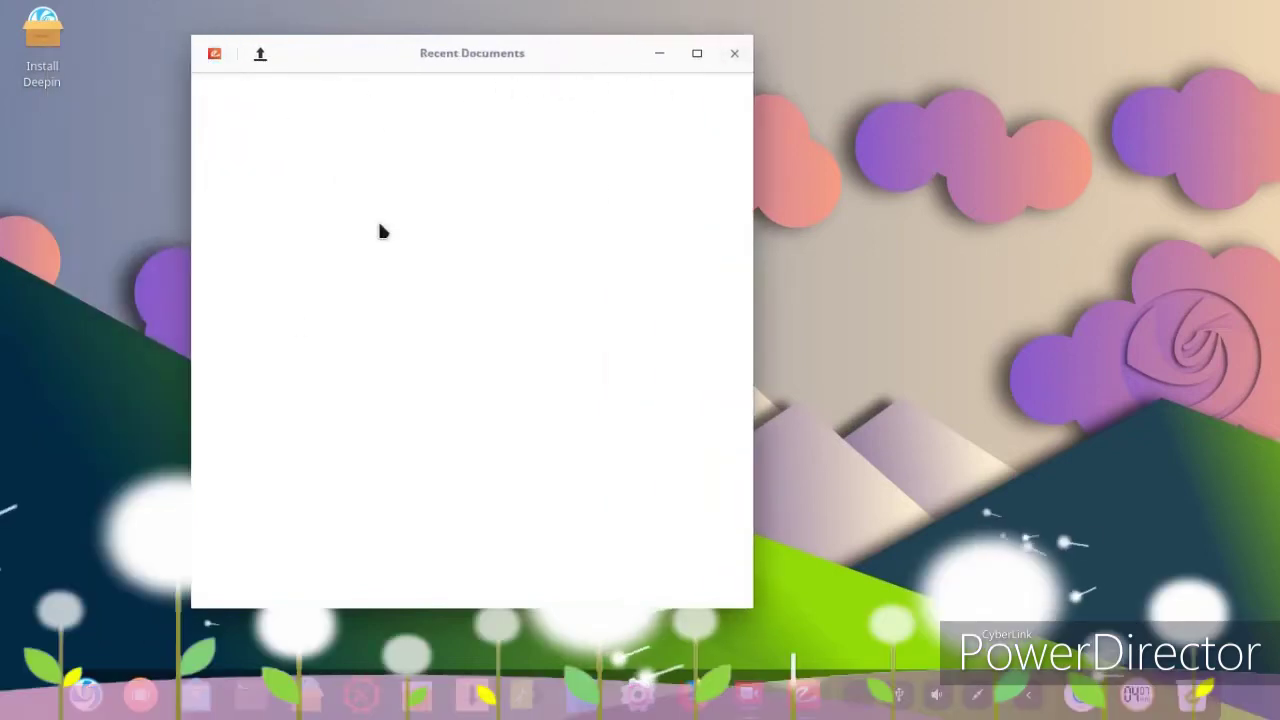
click(734, 54)
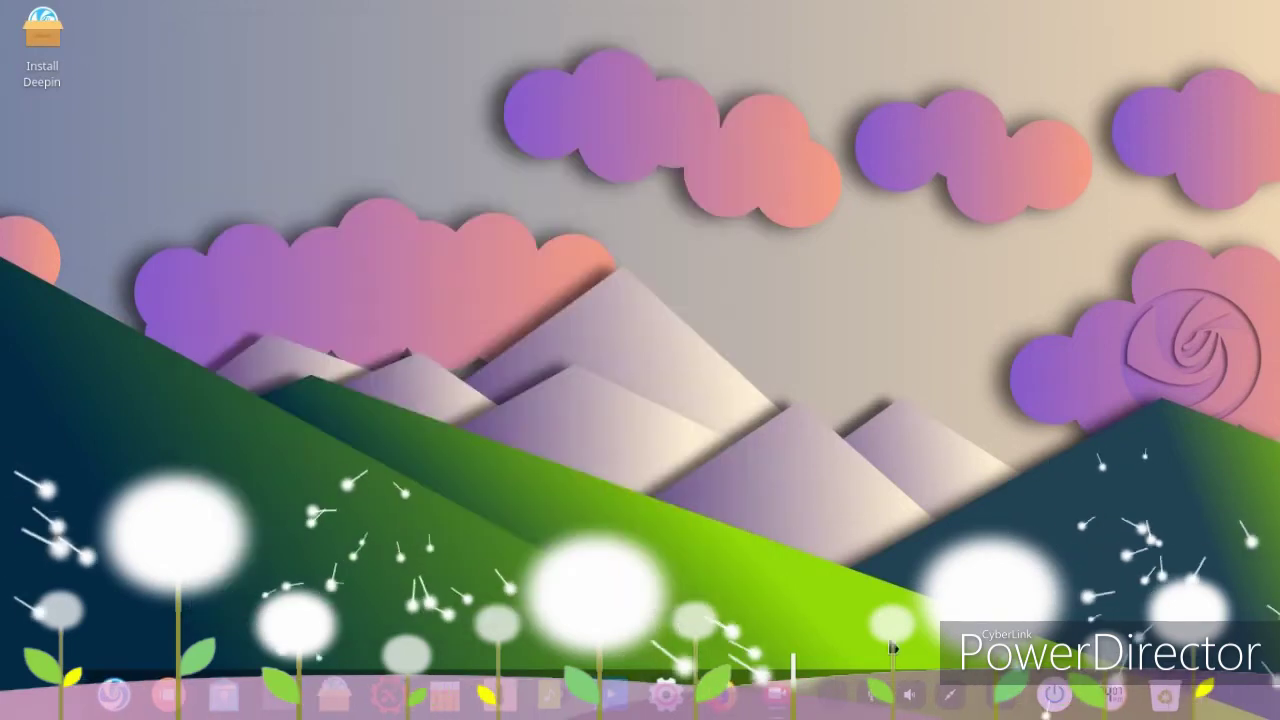
- Check the dock's USB device and sound volume pop-ups
click(880, 695)
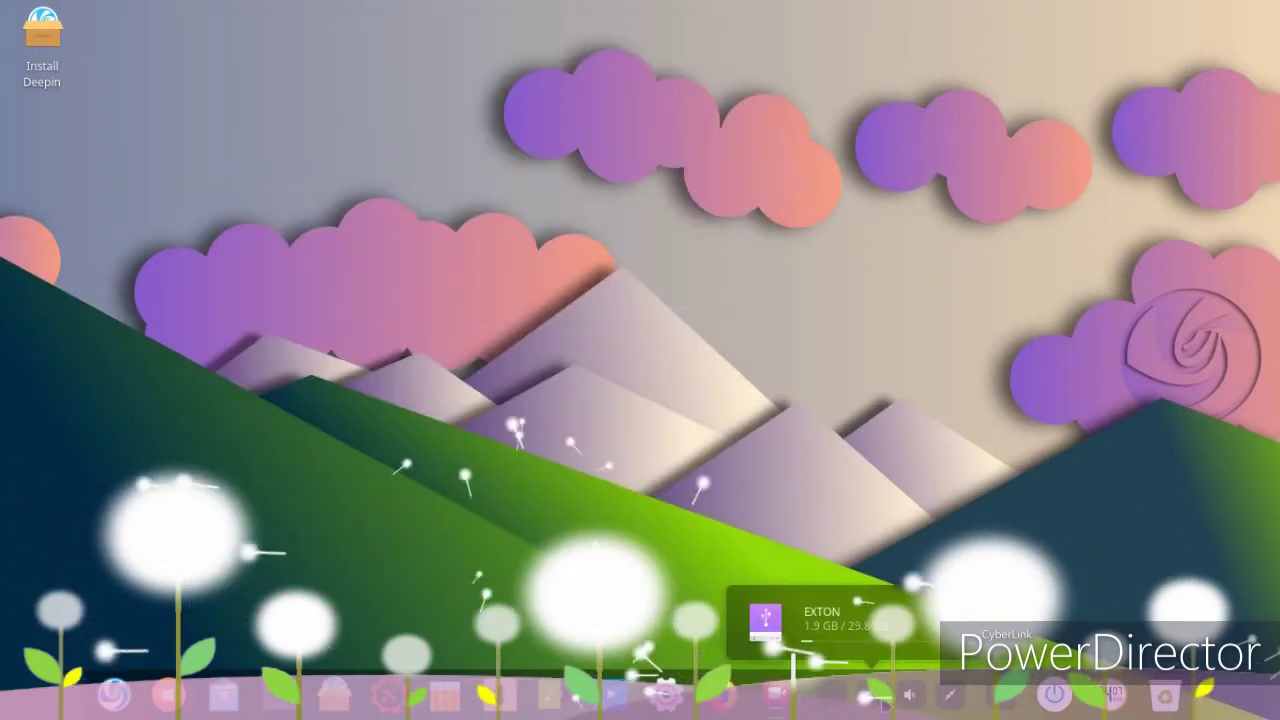
click(910, 695)
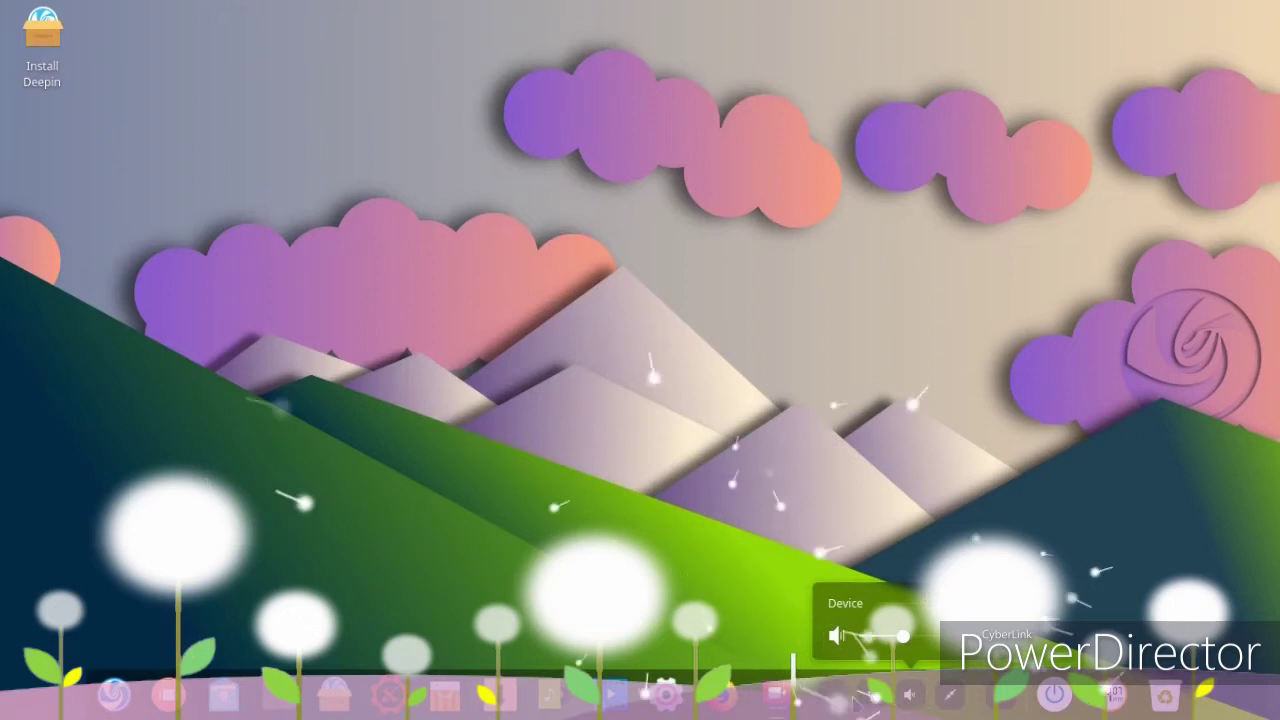
click(868, 700)
click(909, 696)
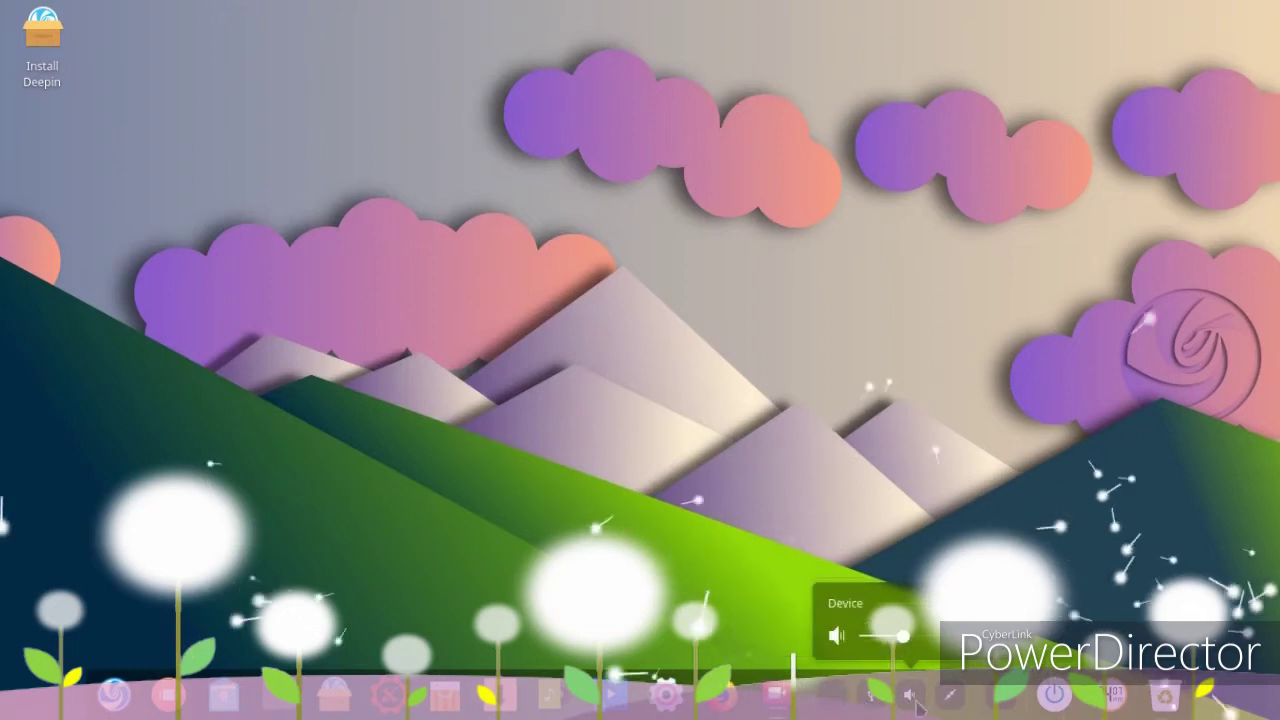
- Open the network settings from the dock and view the Accounts, Cloud Sync and Display sections
click(950, 700)
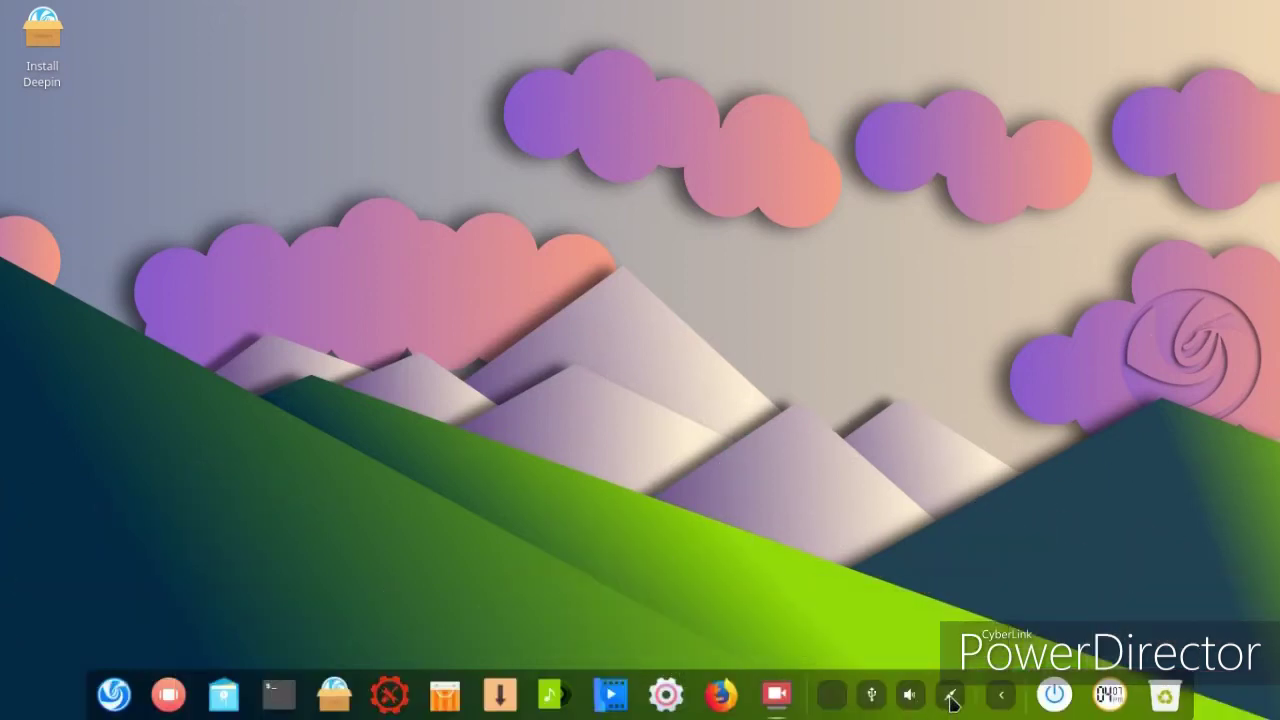
click(951, 699)
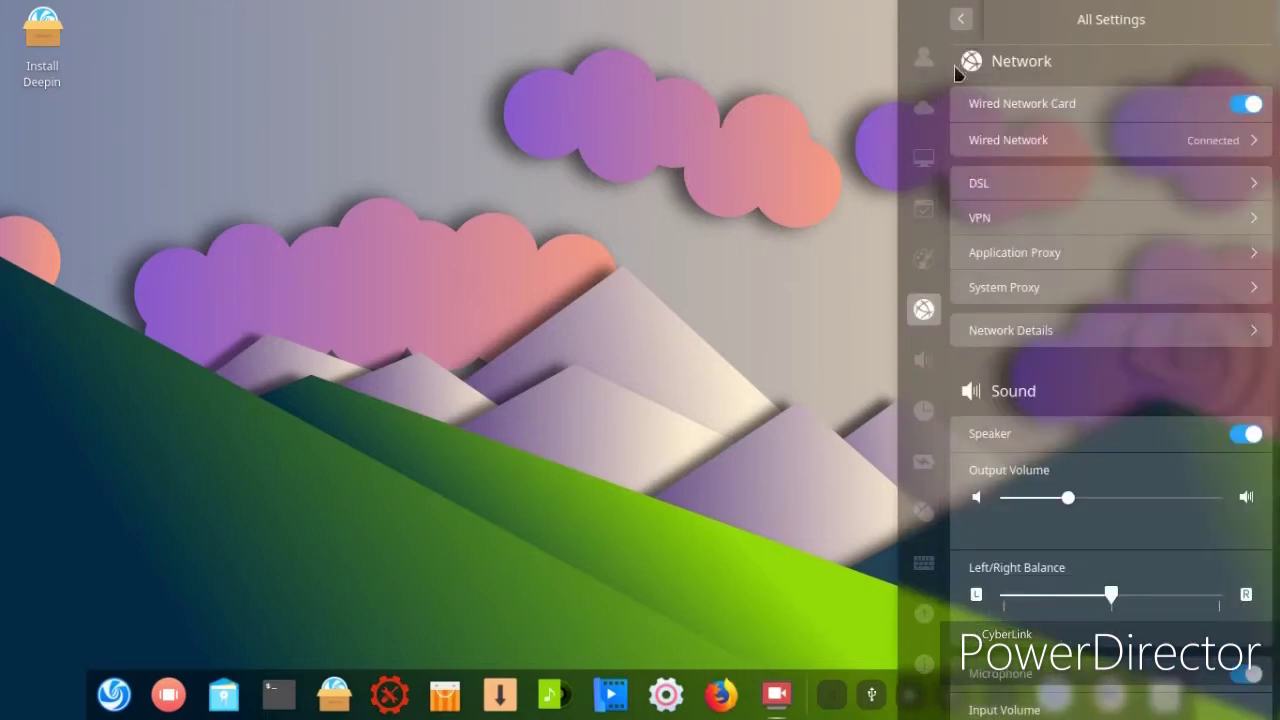
click(928, 60)
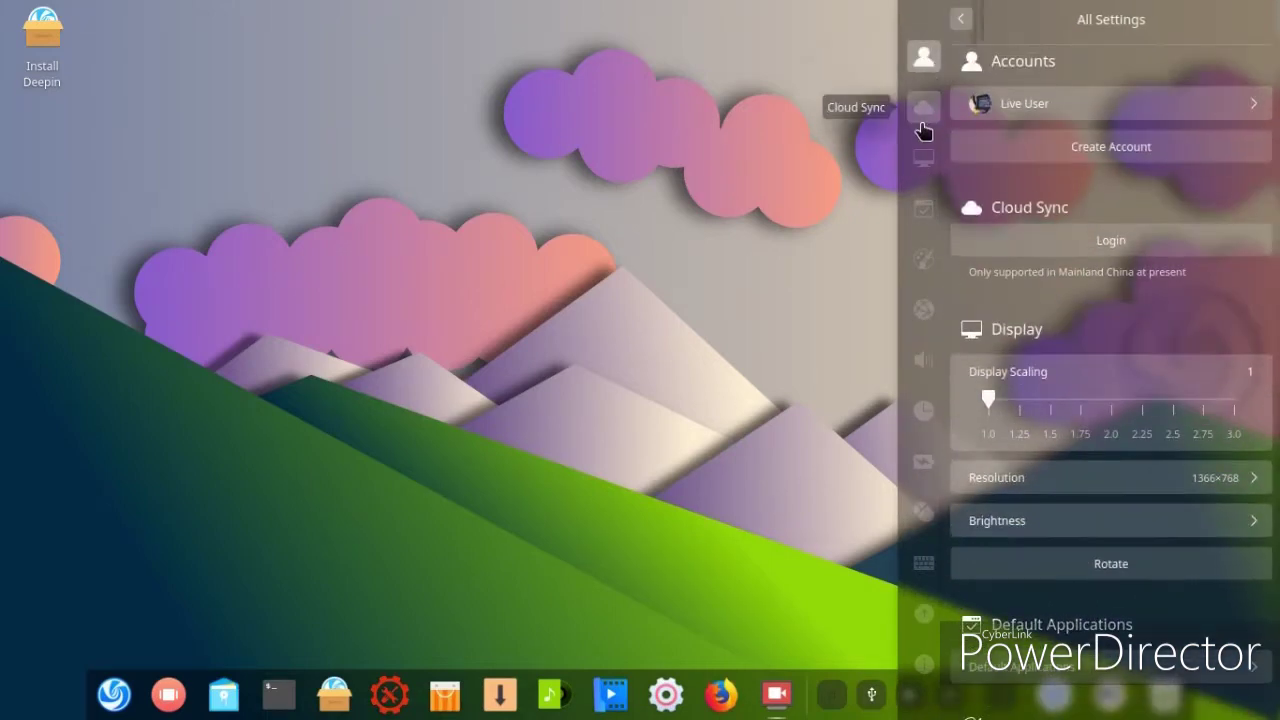
click(924, 128)
click(922, 158)
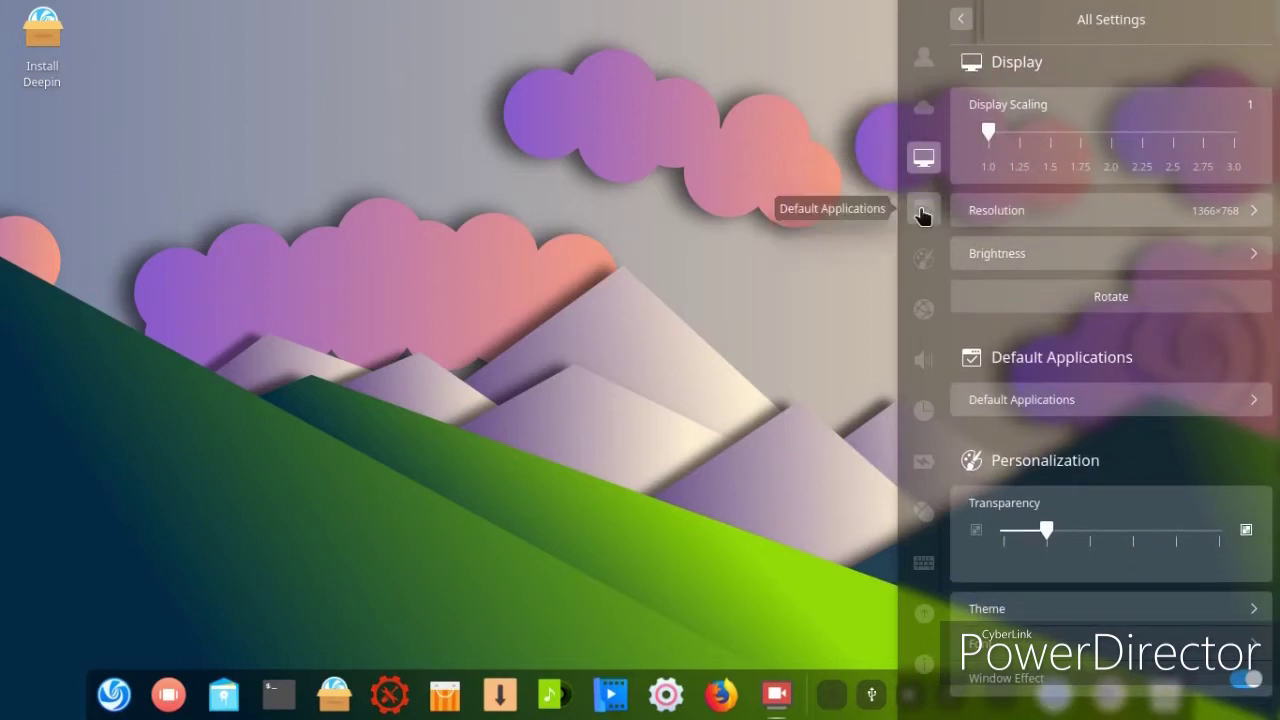
- Go to the Default Applications section and set the Personalization transparency slider below it to its third mark
click(922, 212)
drag(1046, 234, 1121, 242)
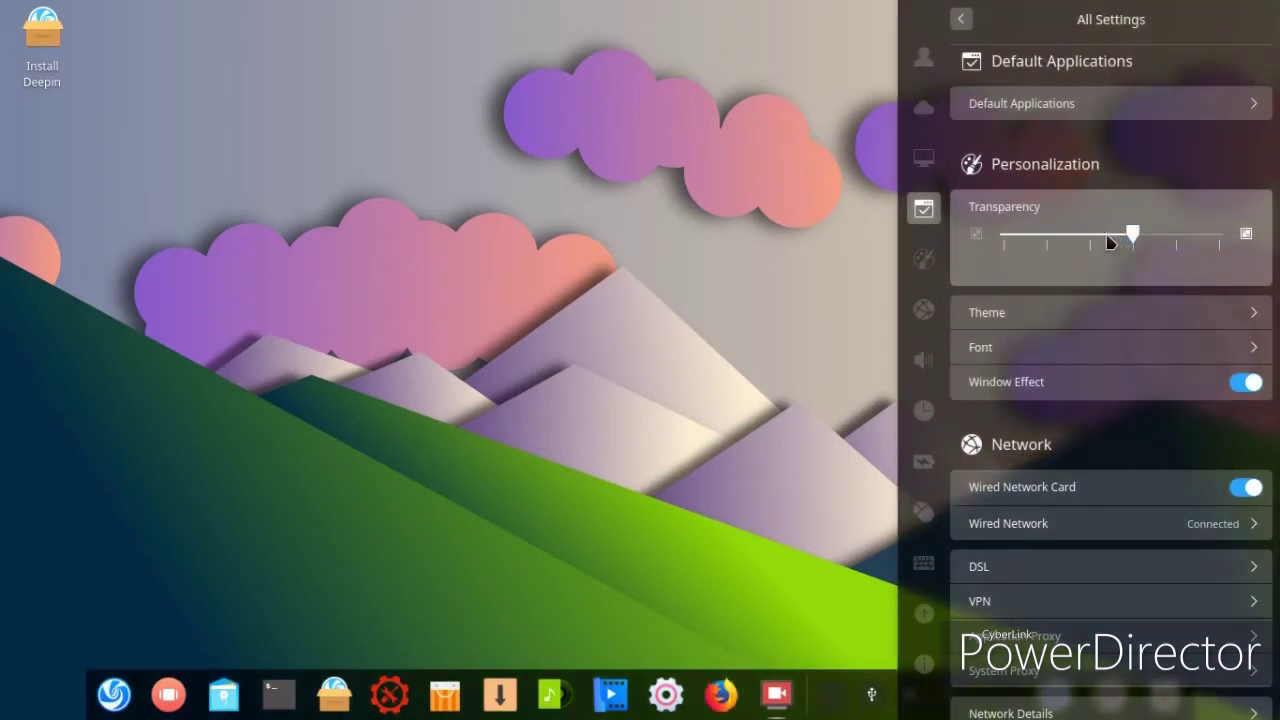
click(1108, 243)
- Set the window theme to deepin-dark in Personalization and look through the icon and cursor themes
click(923, 259)
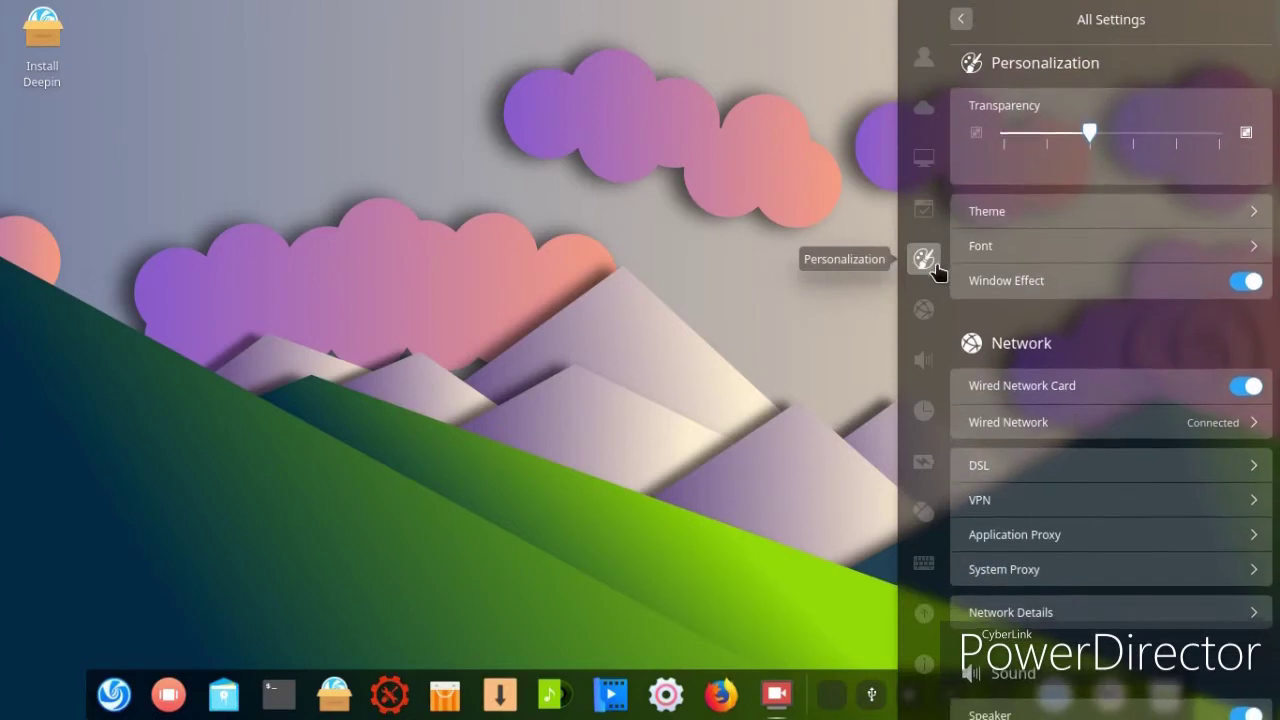
click(994, 218)
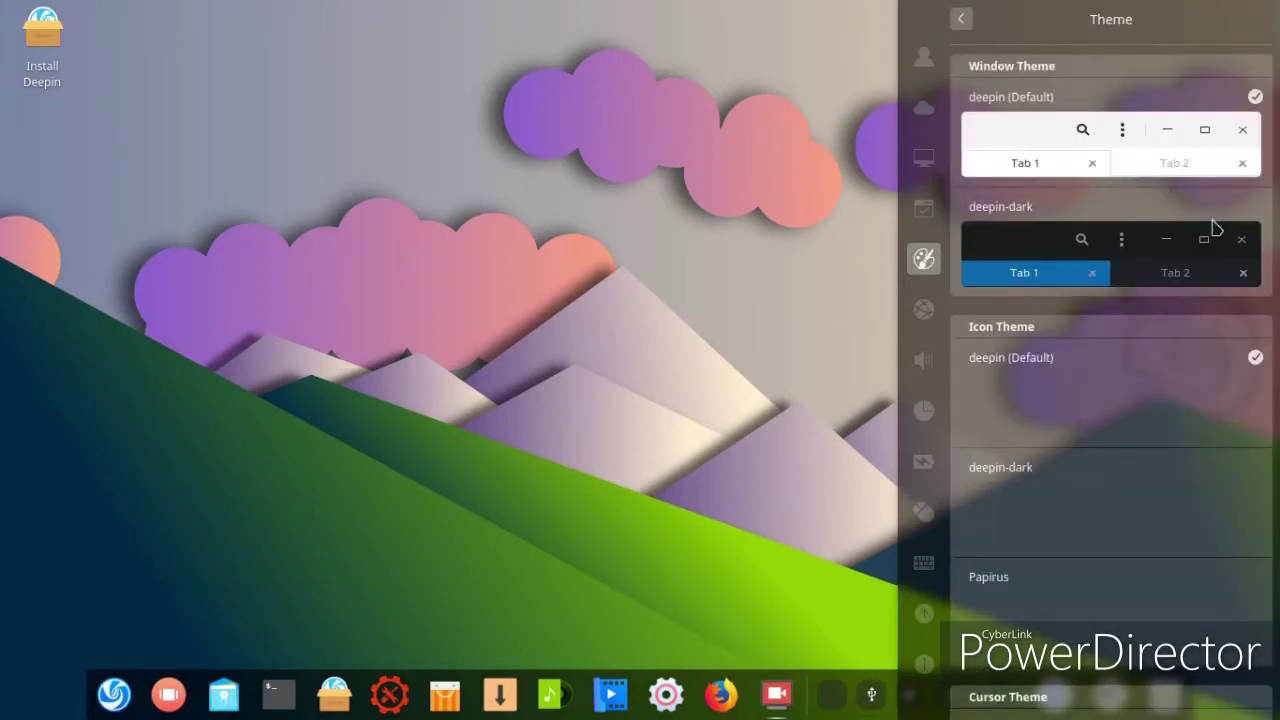
scroll(1122, 300, down, 3)
scroll(1126, 300, up, 3)
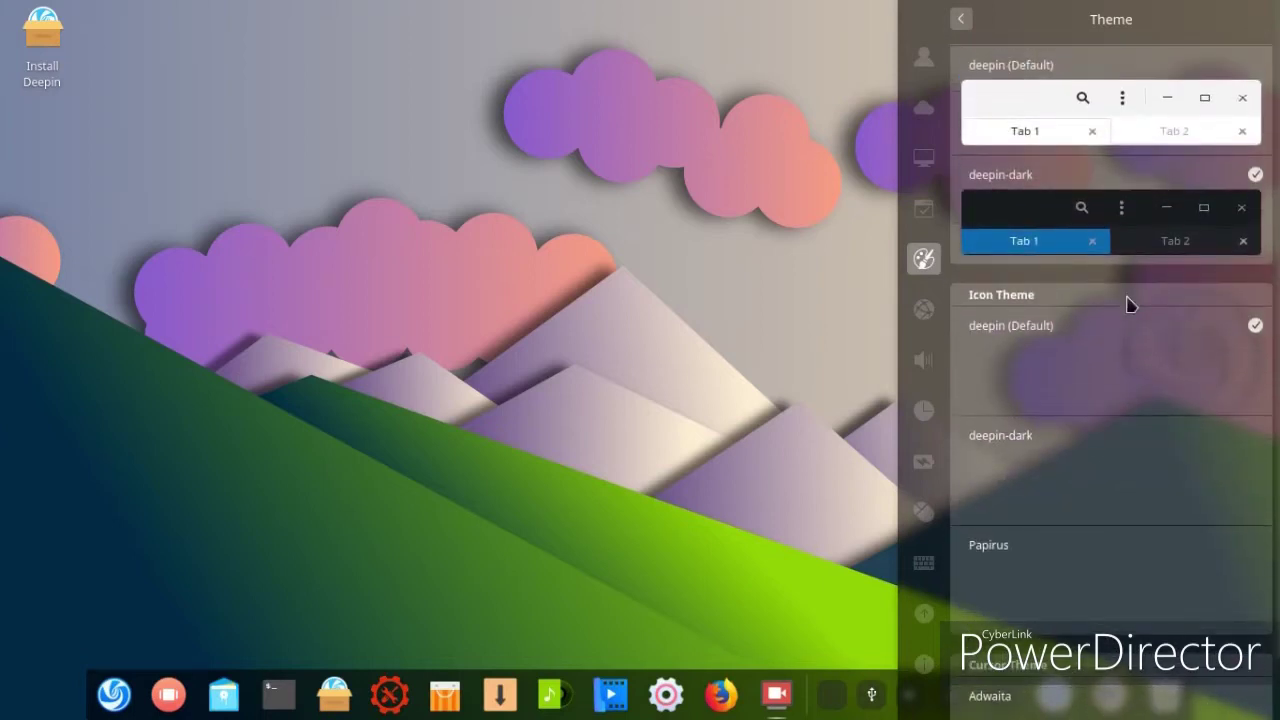
scroll(1115, 300, down, 5)
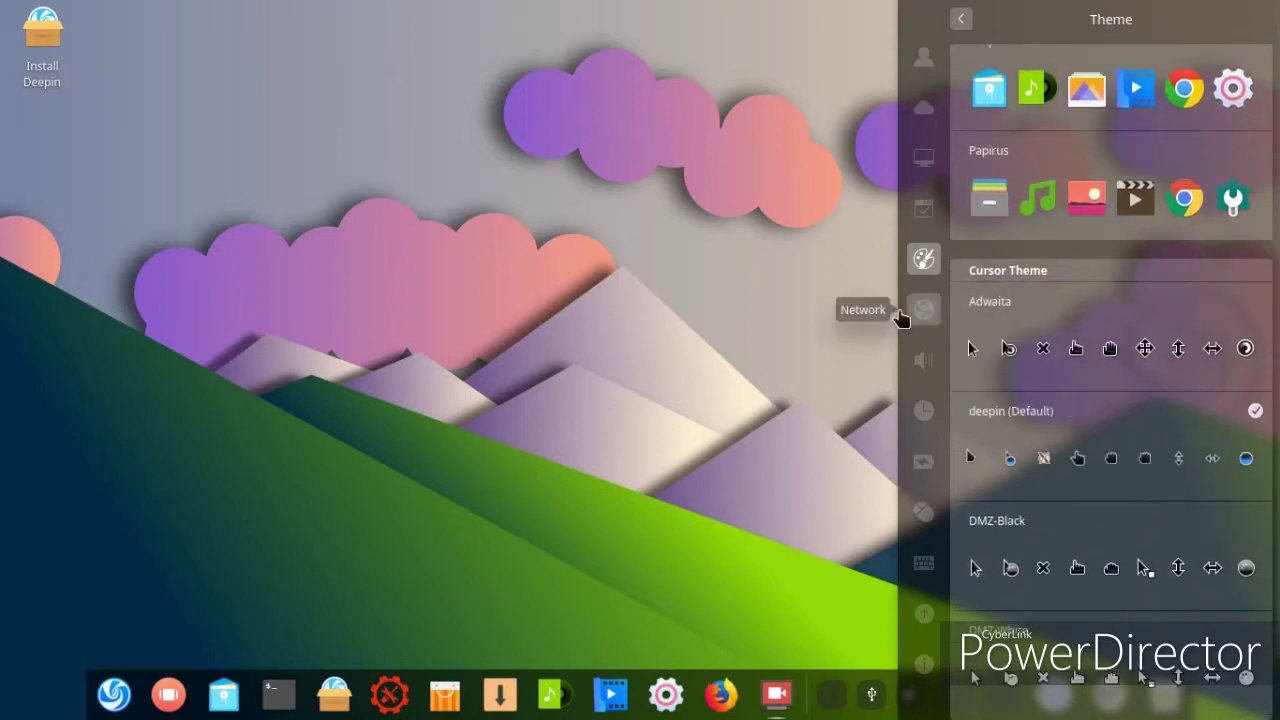
- Look through the remaining settings sections from Network and Sound to Keyboard and Language and Update
click(922, 309)
click(938, 364)
click(936, 428)
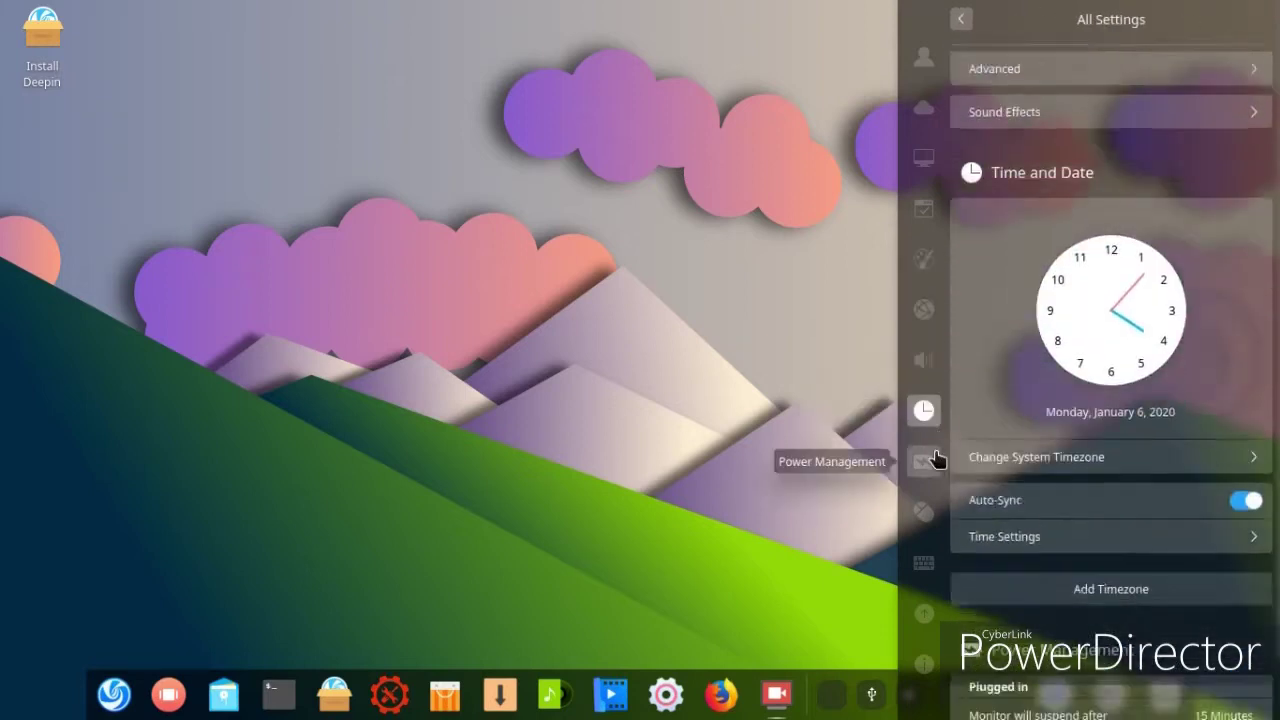
click(928, 508)
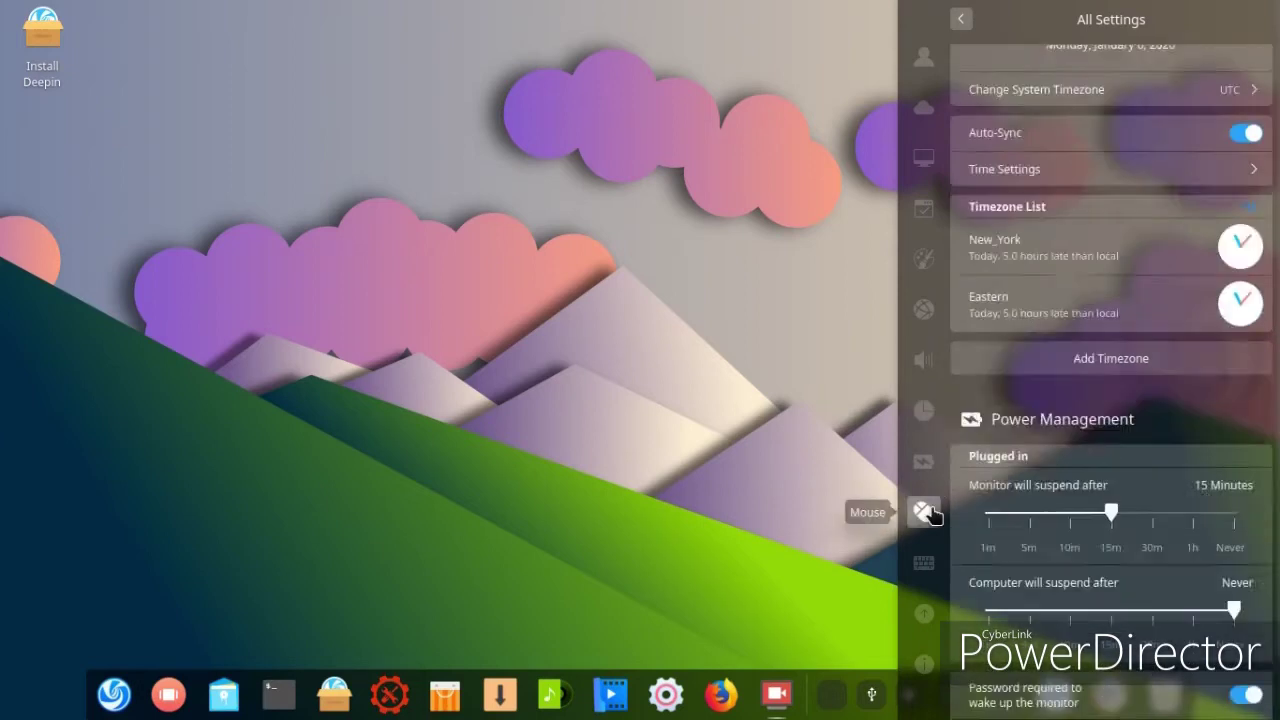
click(928, 564)
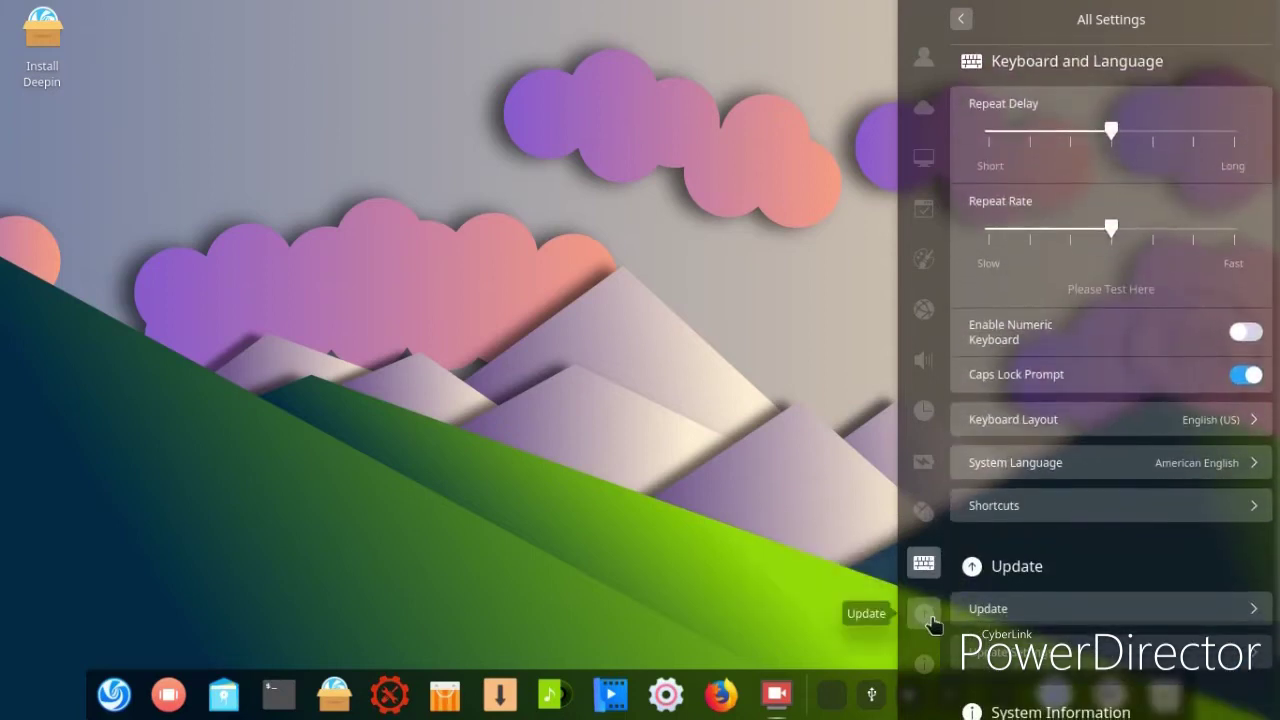
click(928, 616)
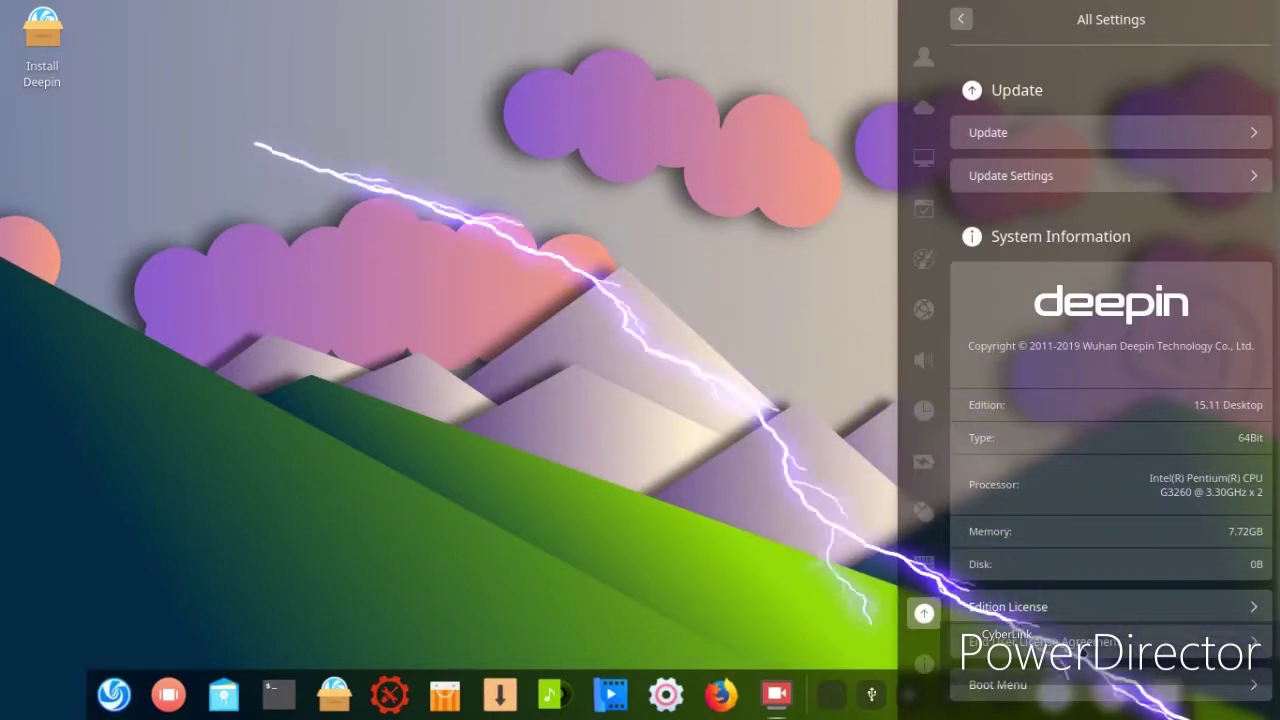
- Switch the Boot Menu theme off and back on, and close the settings panel
click(997, 684)
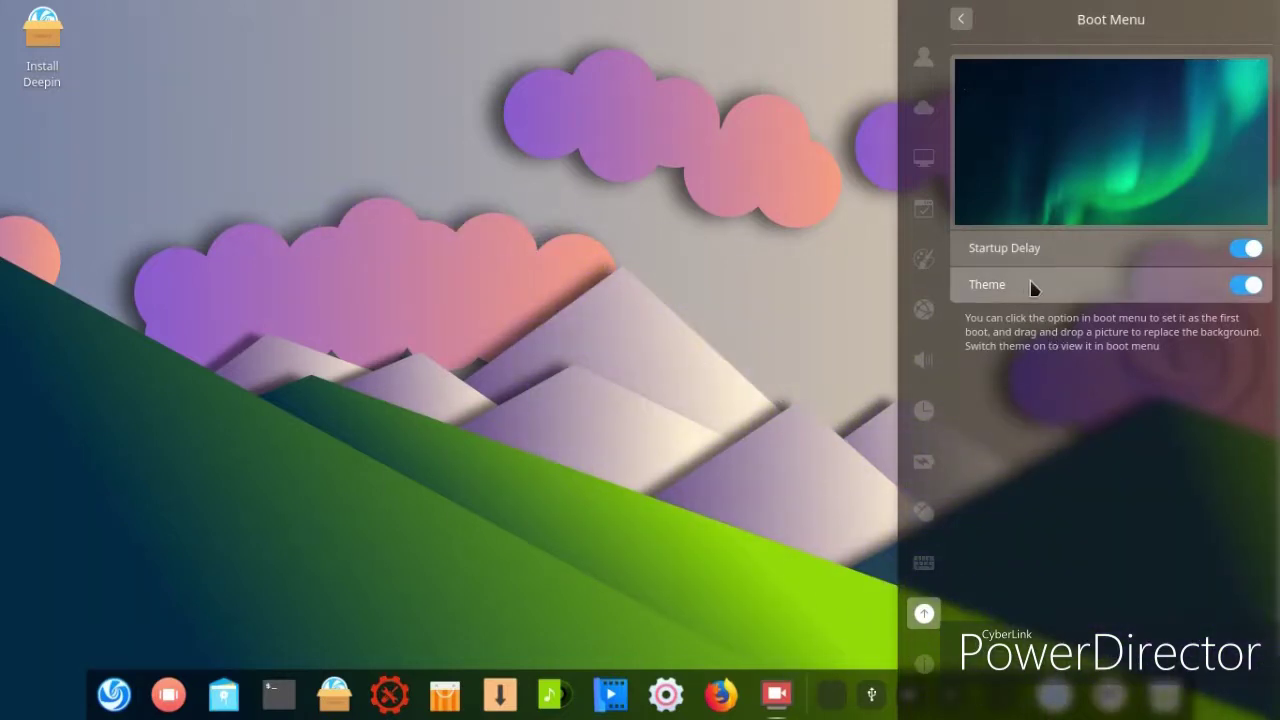
click(1250, 285)
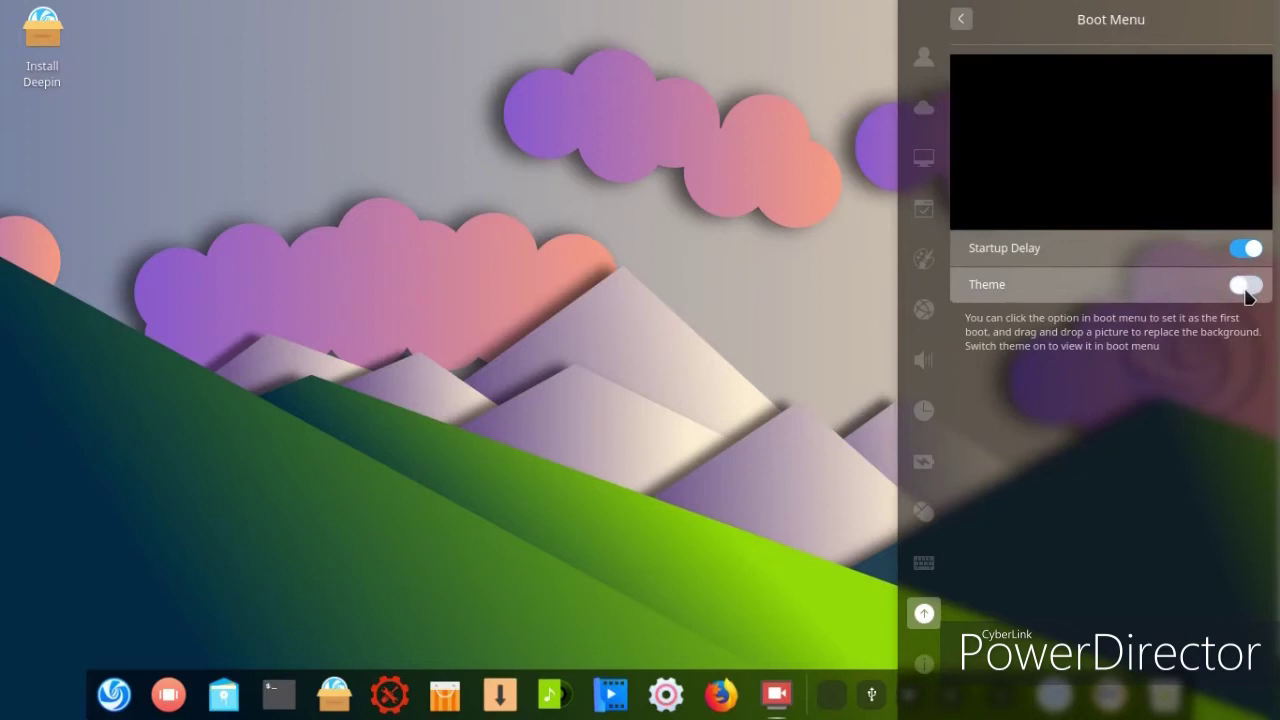
click(1248, 286)
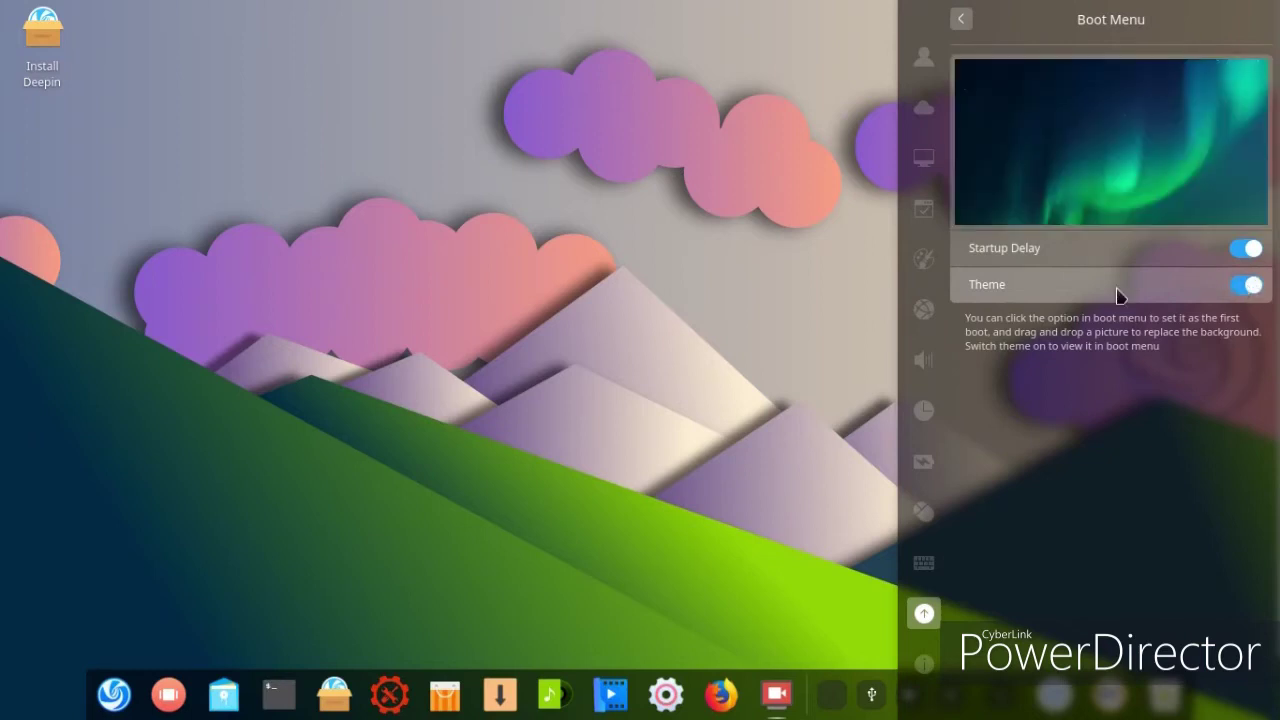
click(749, 298)
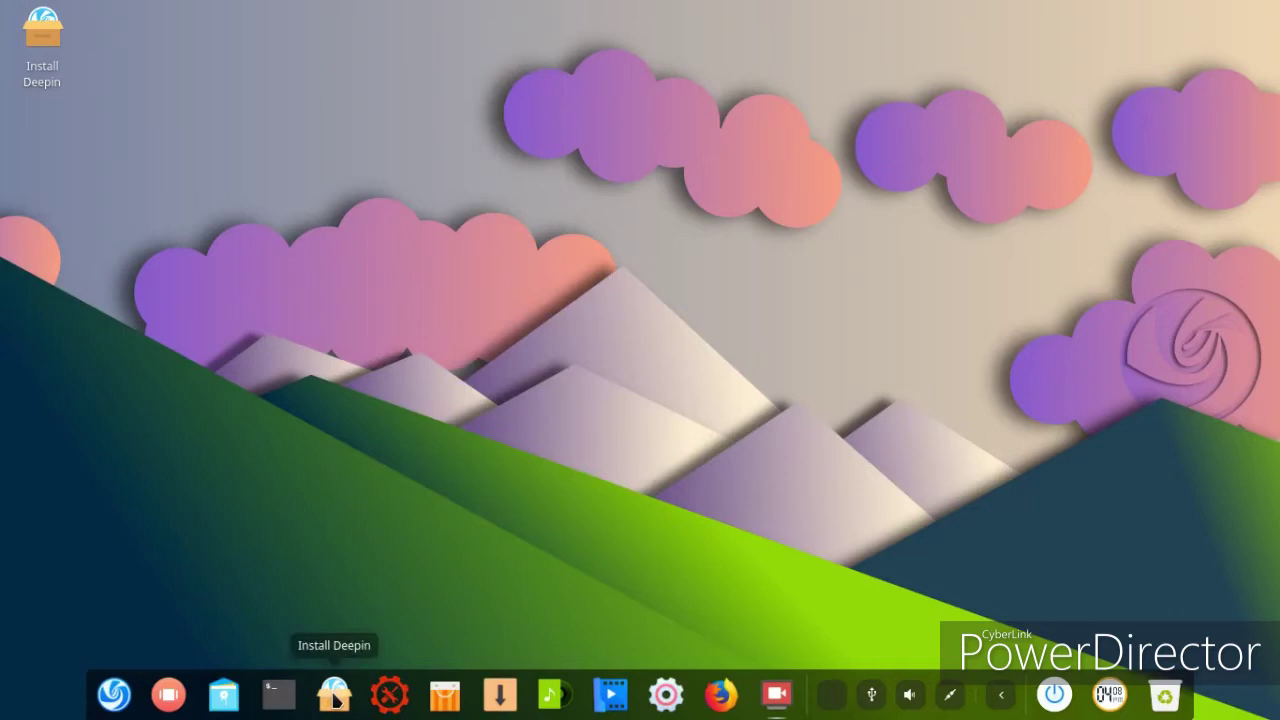
- Open the app store from the dock and browse its home page down to Hot Topics
click(446, 696)
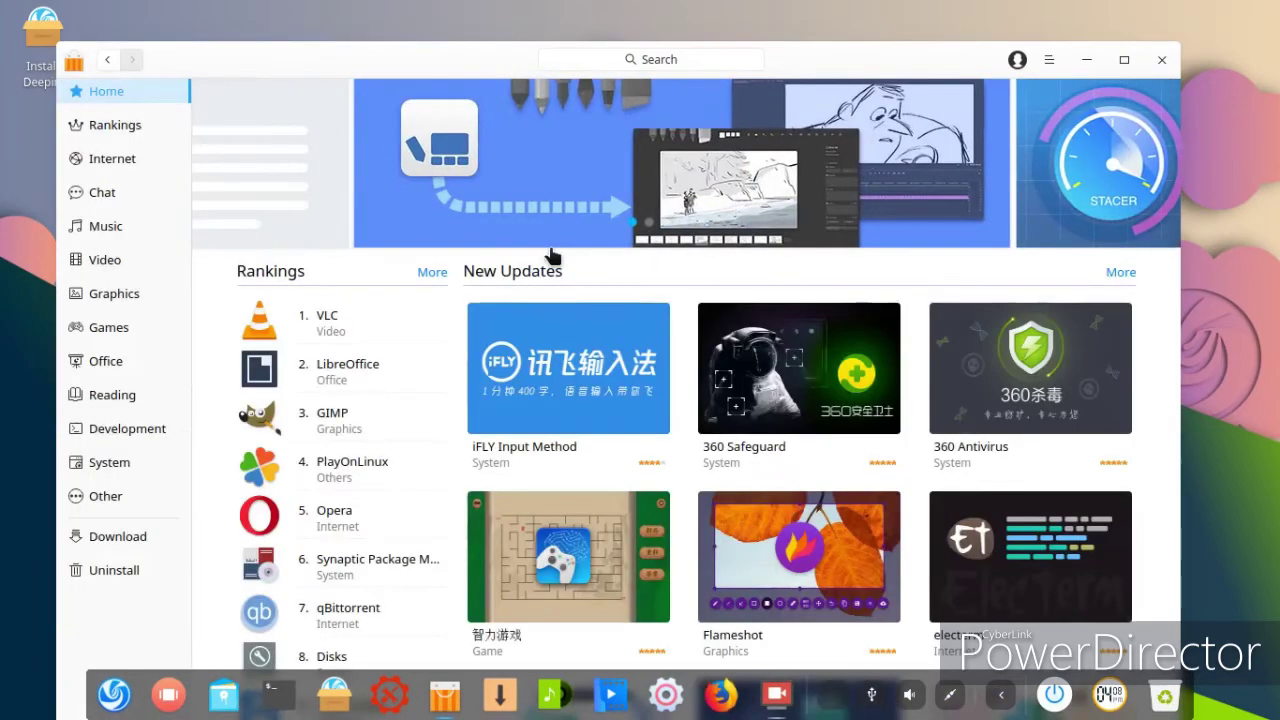
scroll(551, 270, down, 10)
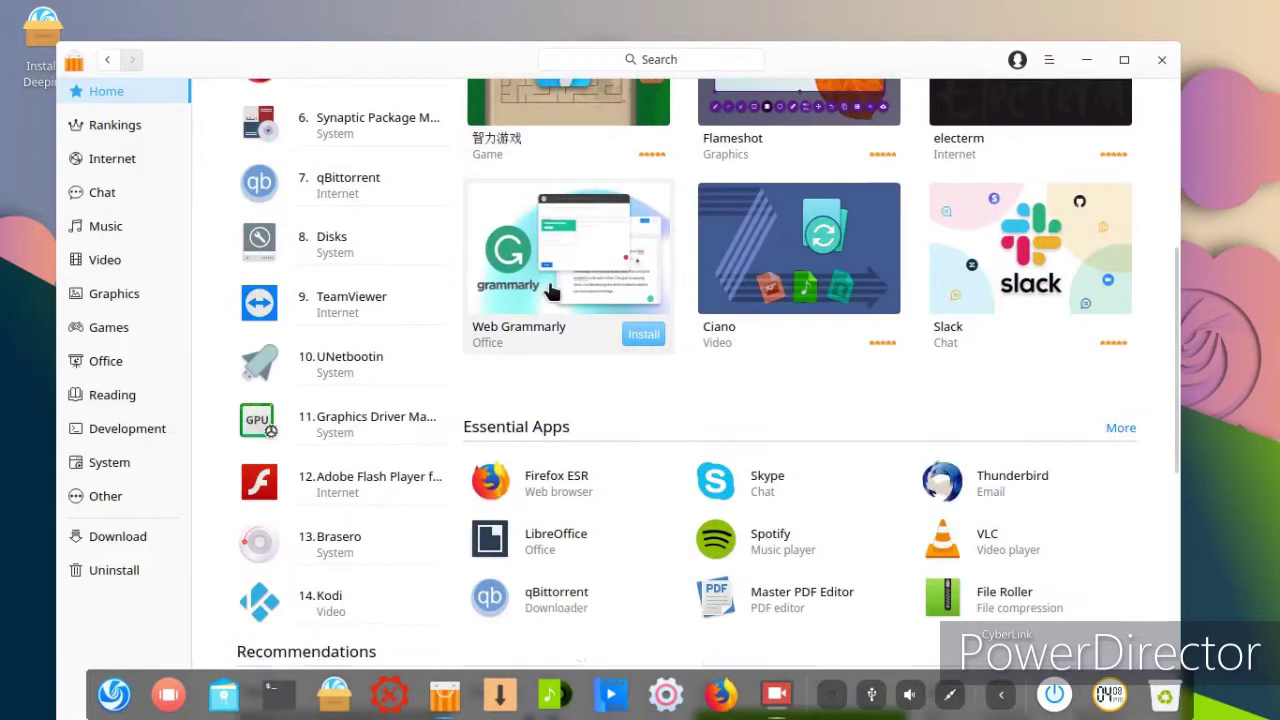
scroll(551, 288, down, 7)
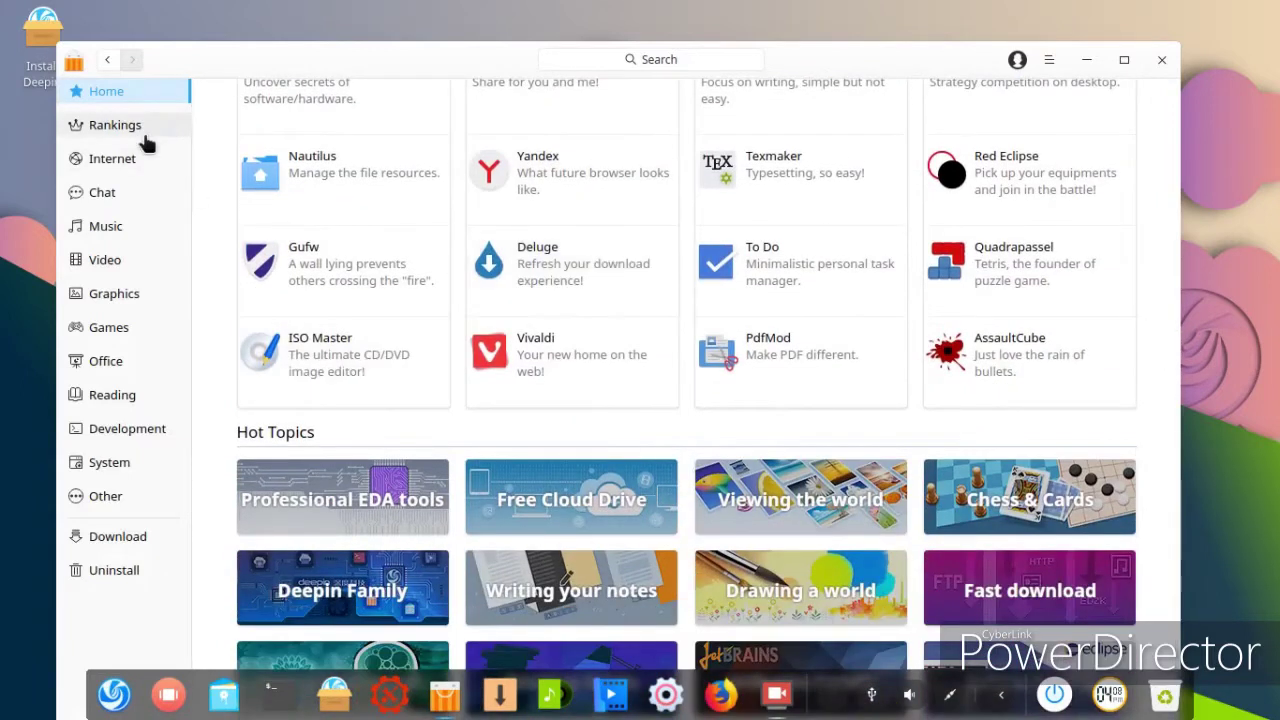
- View the store's Rankings, Chat and Games categories
click(143, 136)
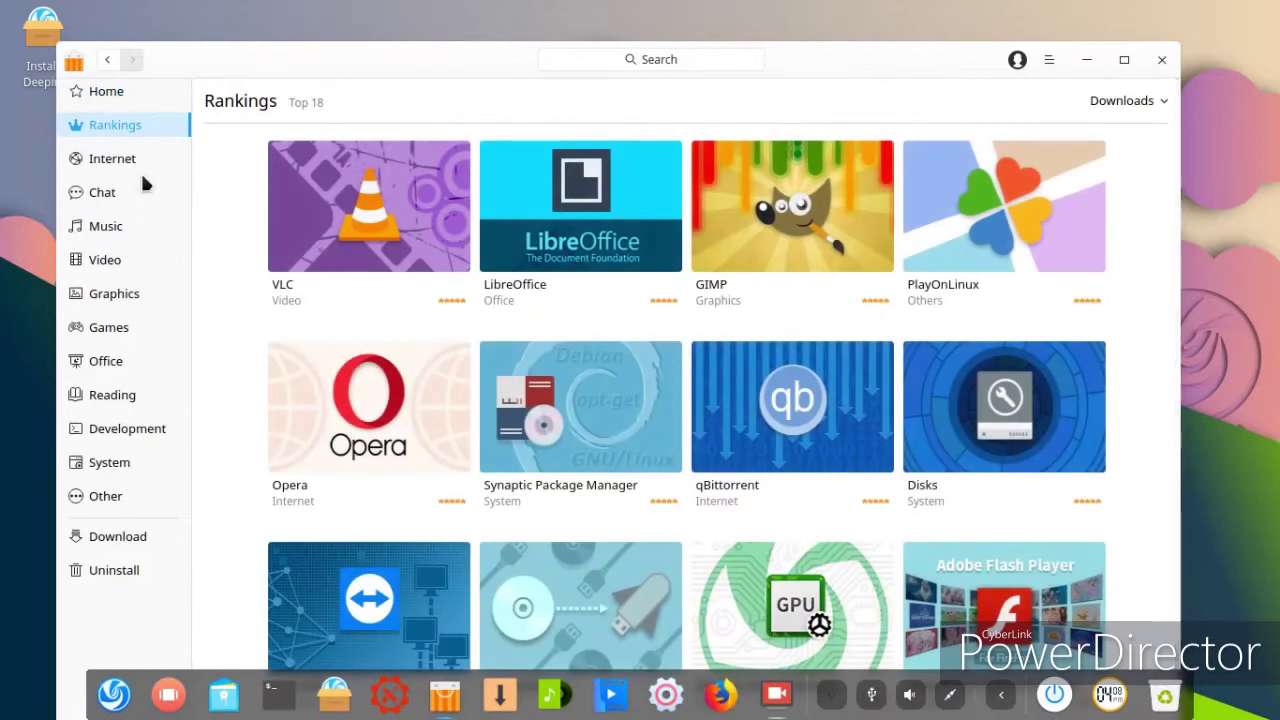
click(124, 194)
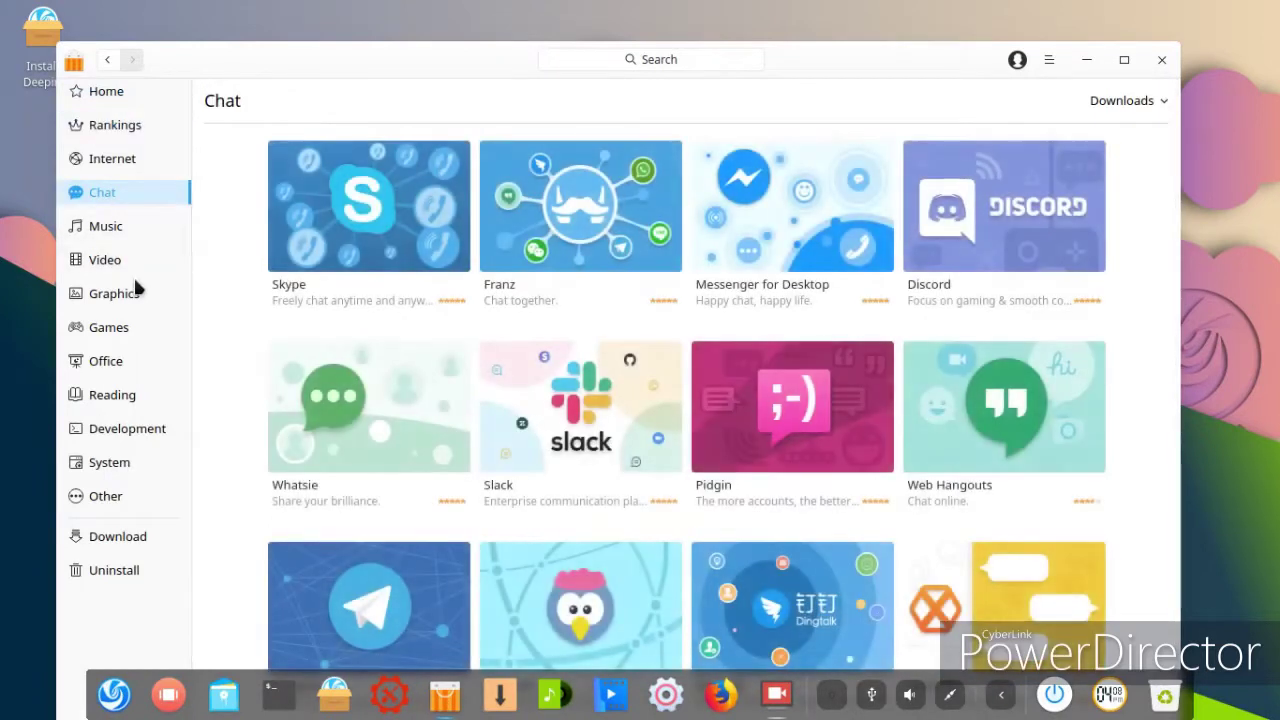
click(129, 328)
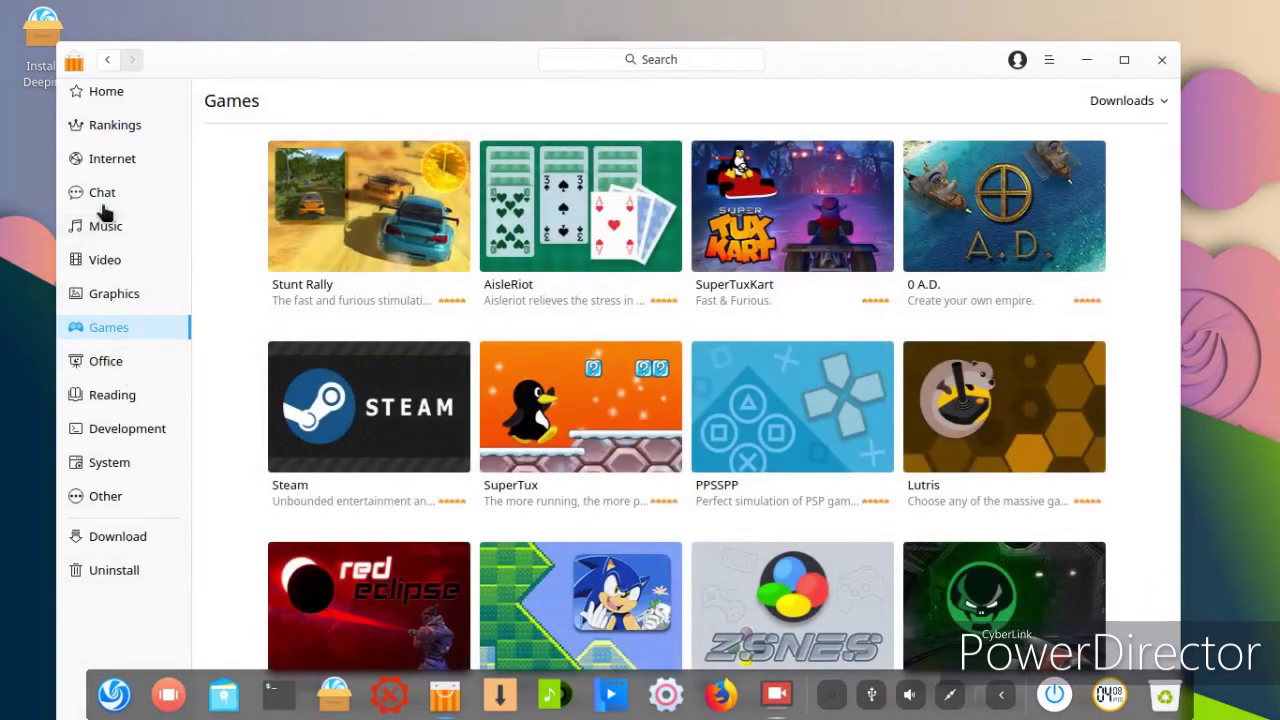
- Browse the store's Internet category down to the end of its app list
click(100, 162)
scroll(517, 350, down, 5)
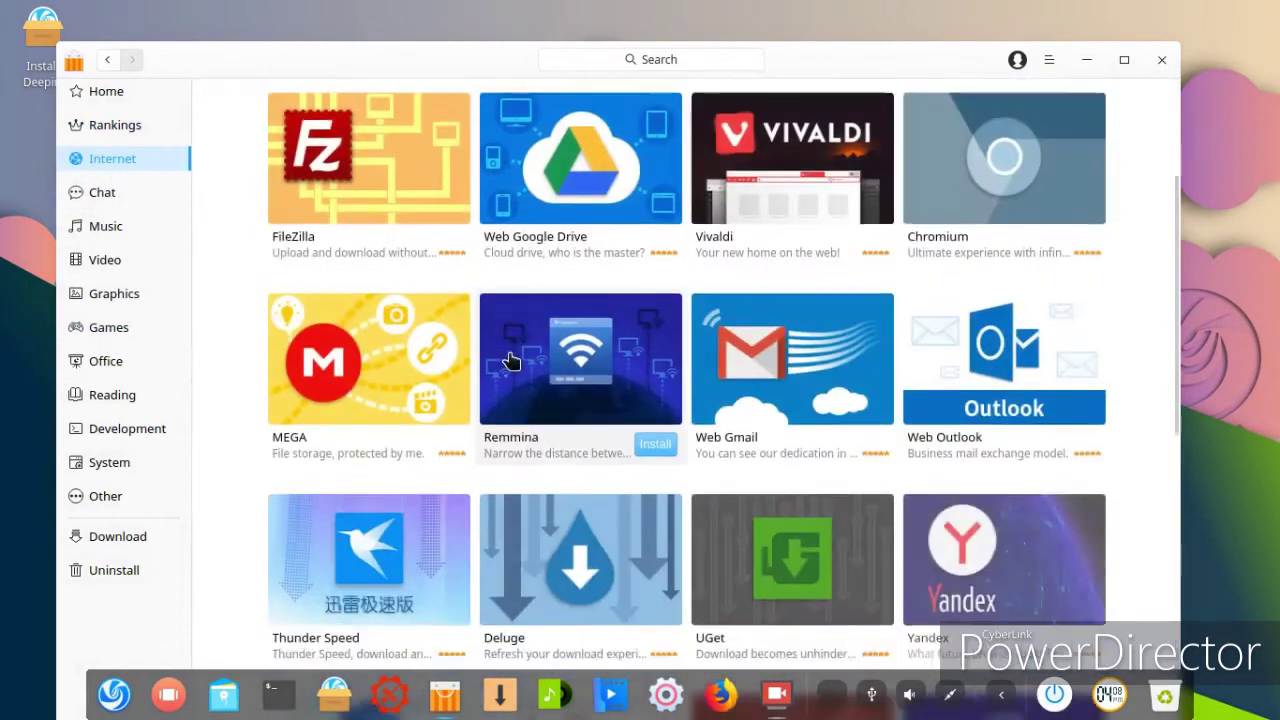
scroll(508, 362, down, 8)
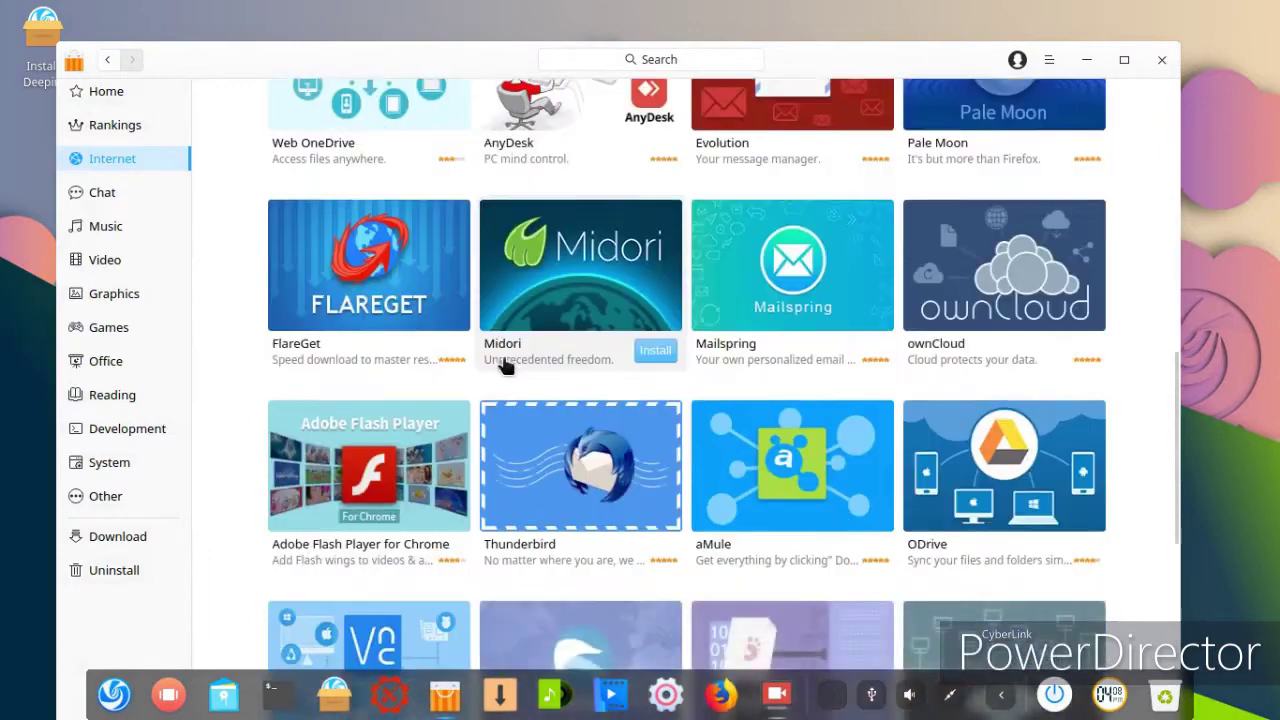
scroll(500, 367, down, 10)
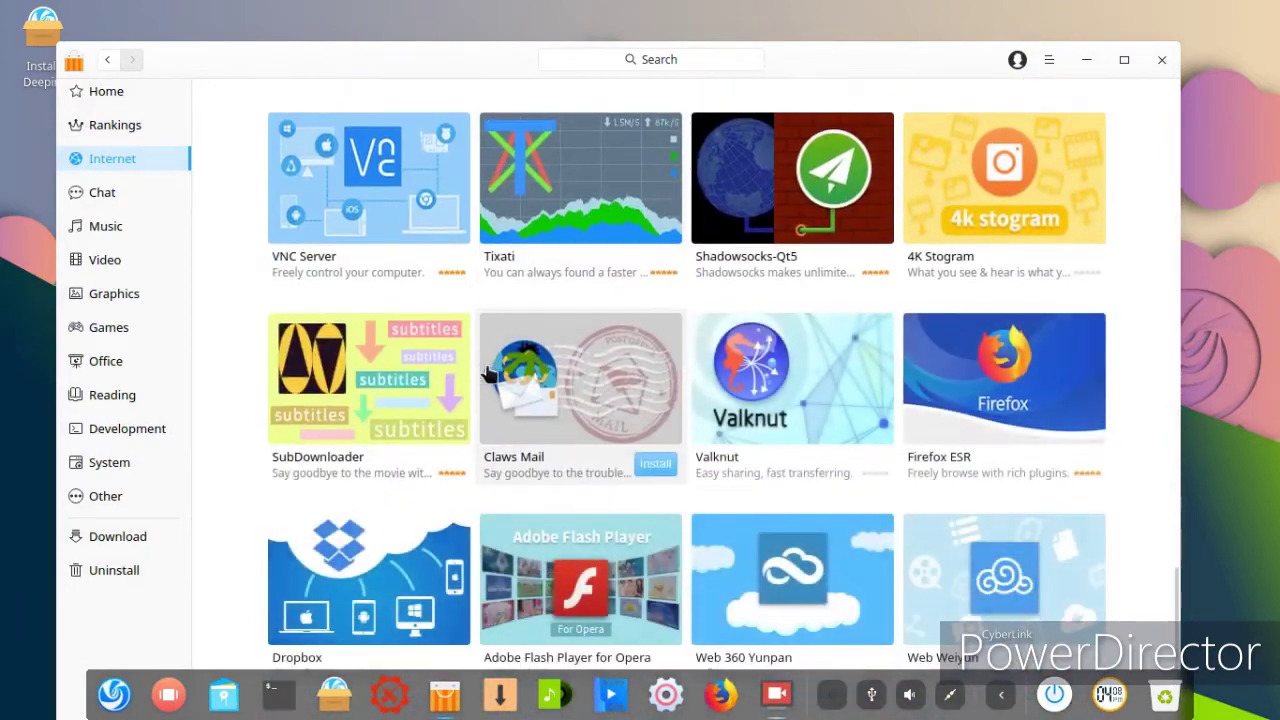
scroll(478, 378, down, 3)
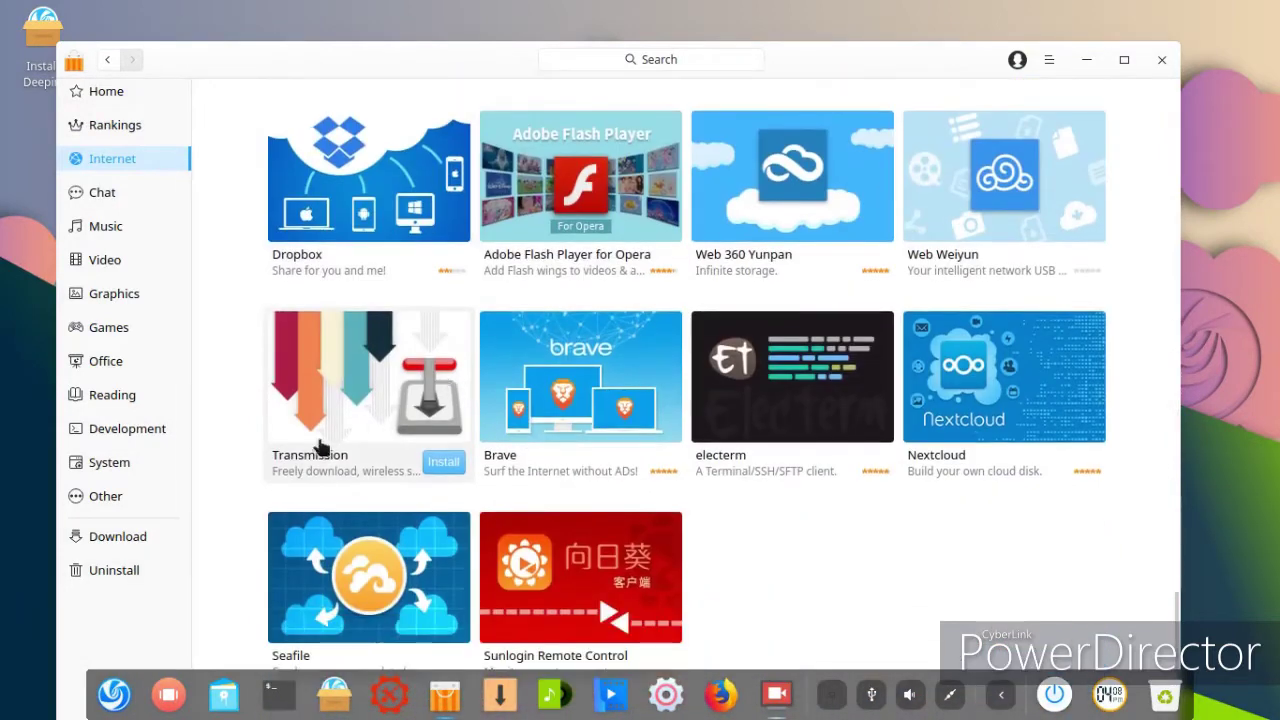
- Browse the applications in the store's Development category
click(185, 421)
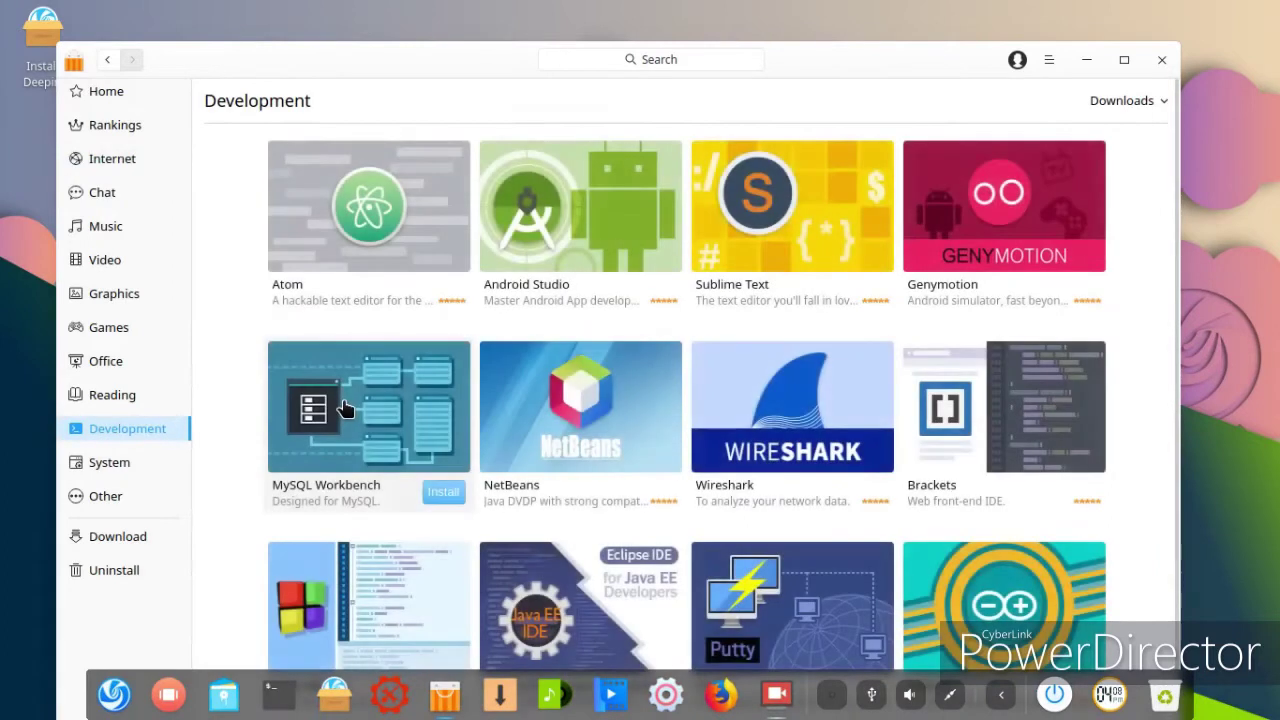
scroll(340, 418, down, 3)
scroll(330, 415, down, 8)
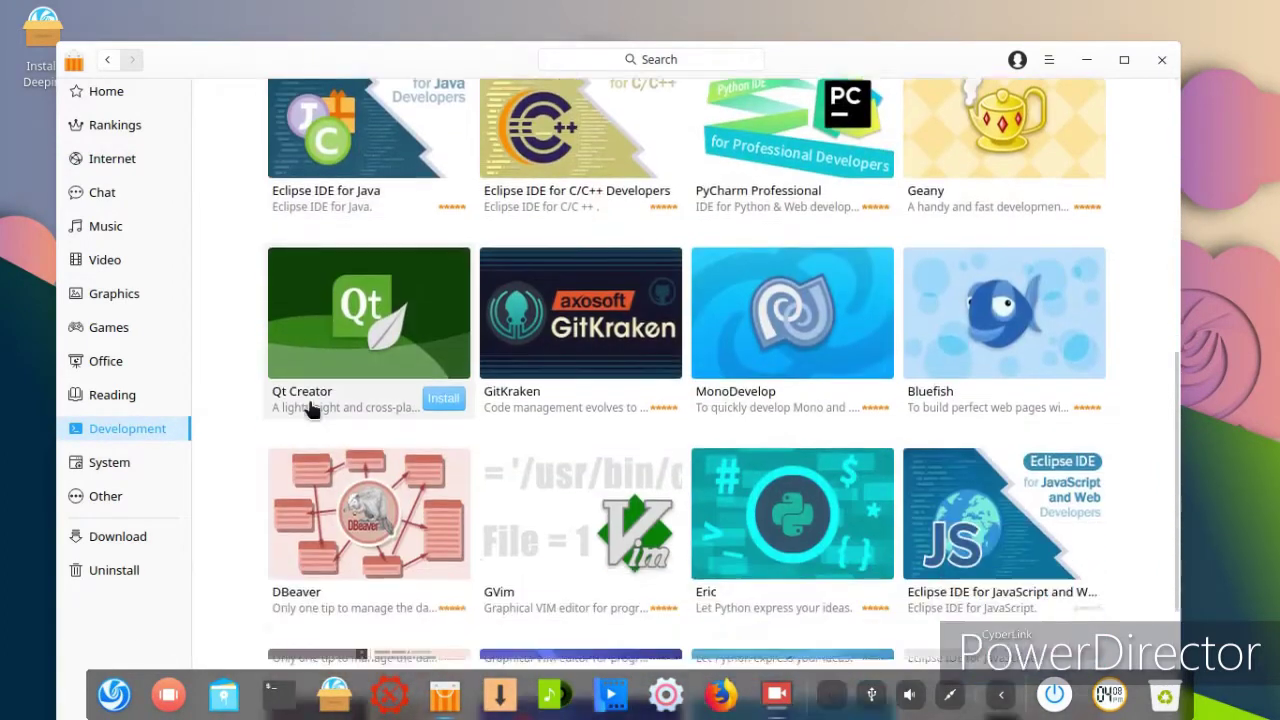
scroll(310, 410, down, 5)
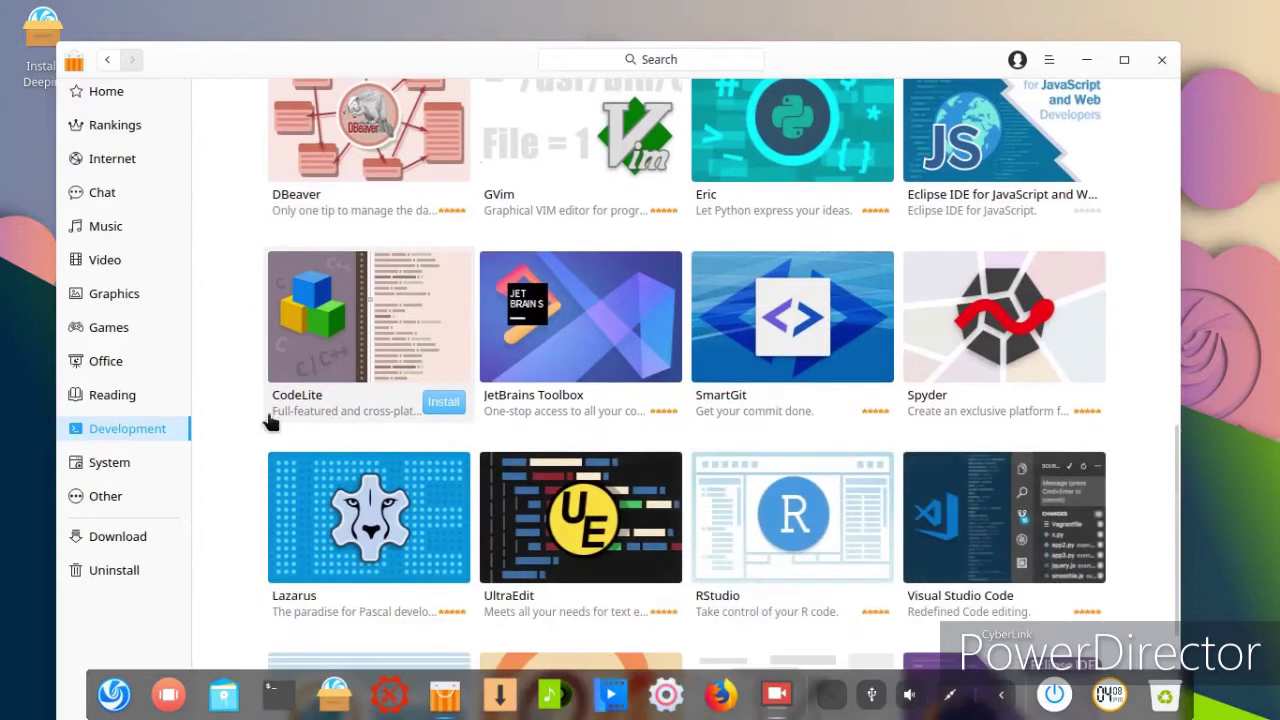
- Browse the applications in the store's System and Other categories
click(95, 494)
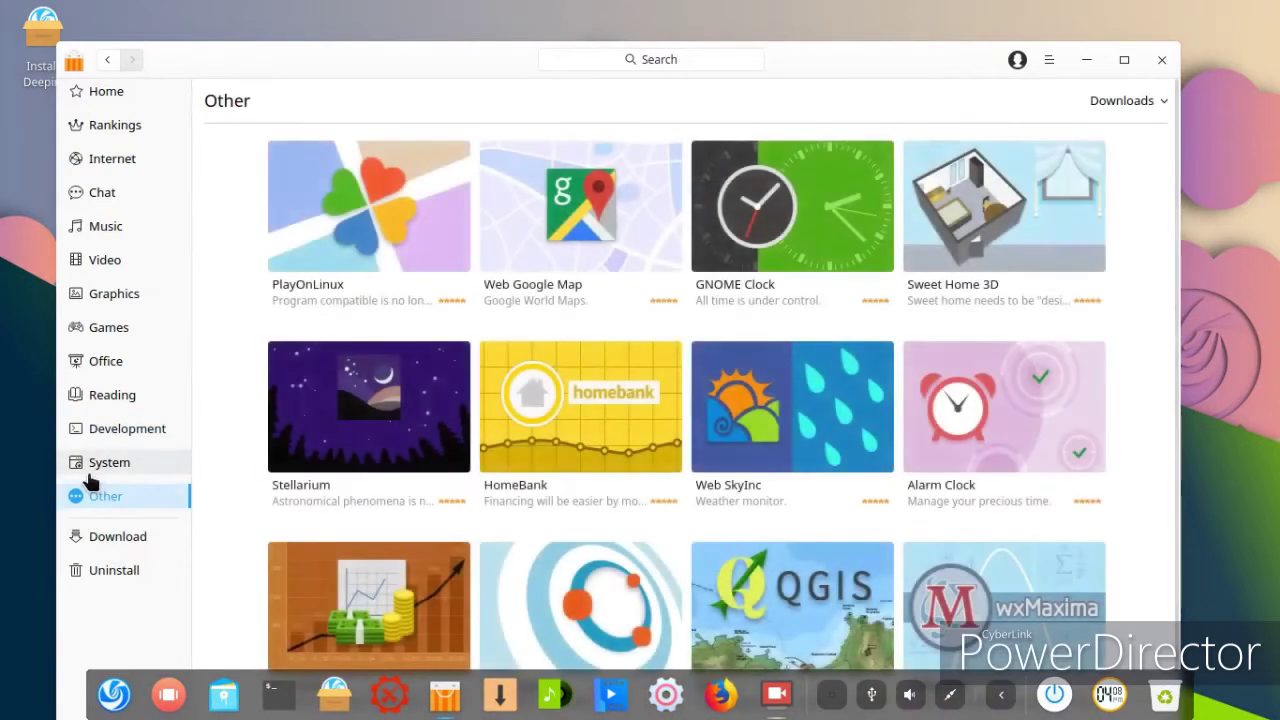
click(90, 474)
scroll(596, 415, down, 3)
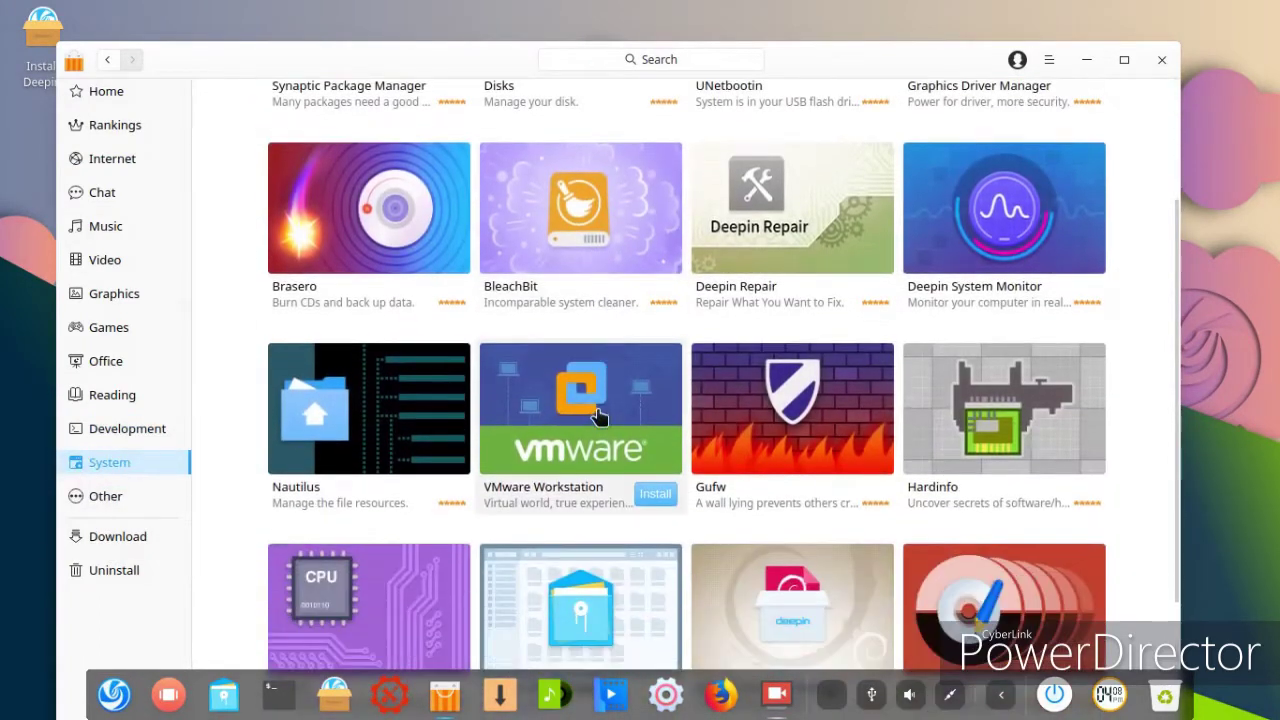
scroll(593, 420, down, 5)
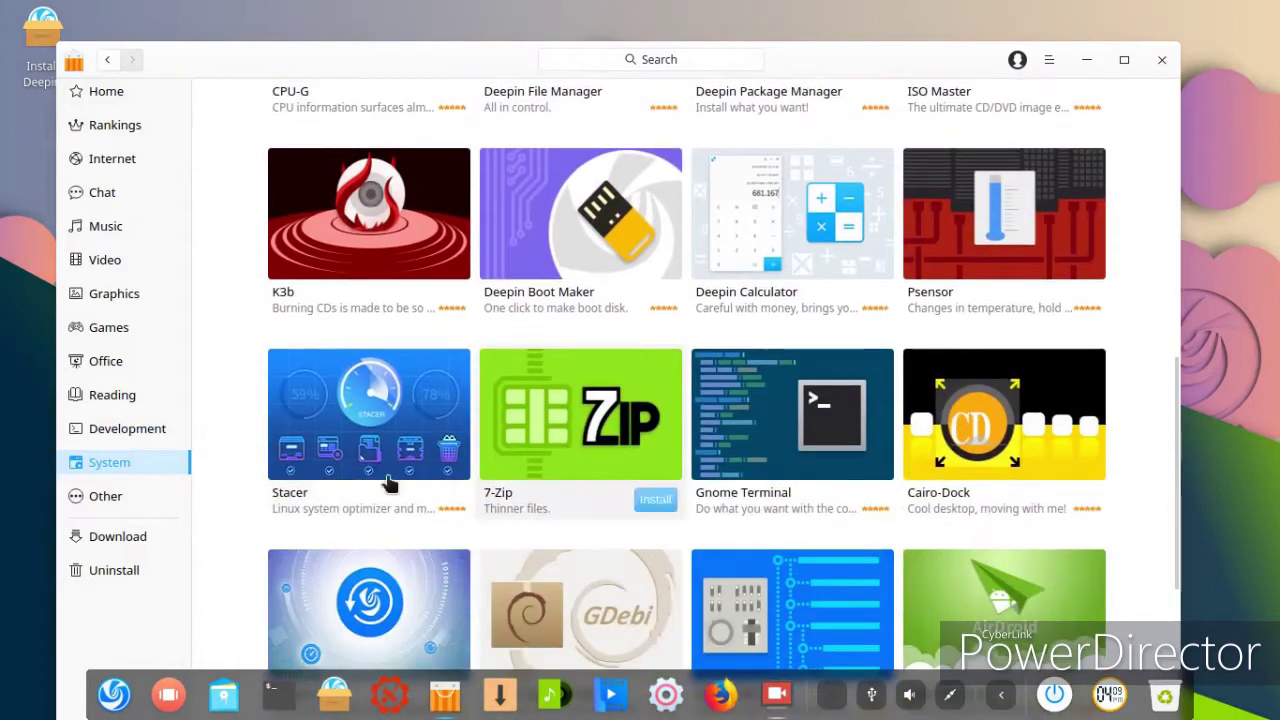
click(100, 508)
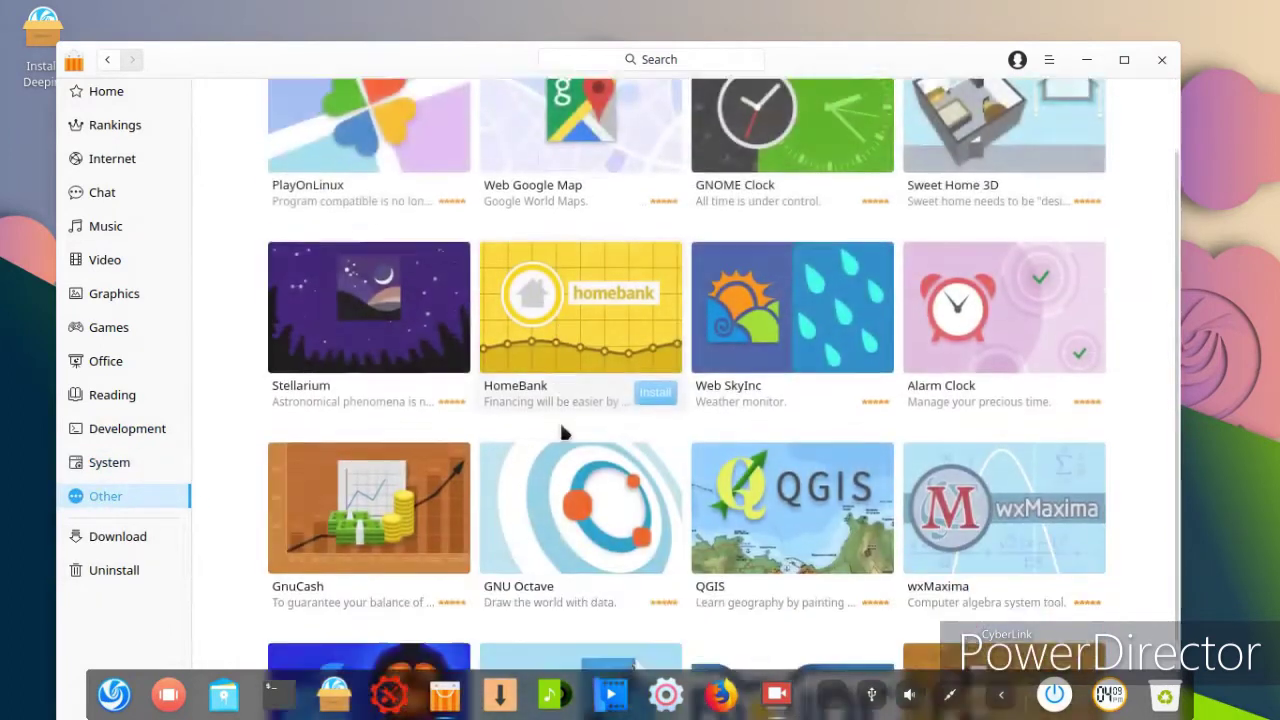
scroll(560, 443, down, 6)
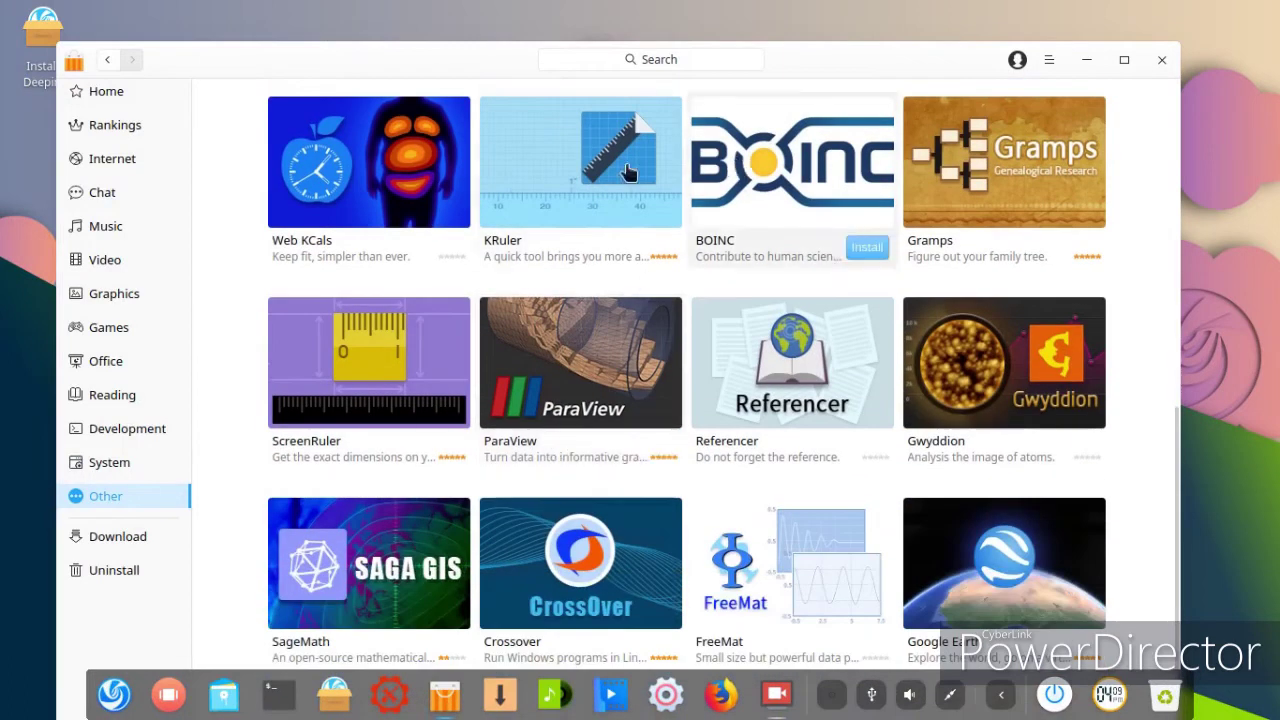
- Switch the app store to its dark theme and close the store
click(1052, 60)
click(1085, 138)
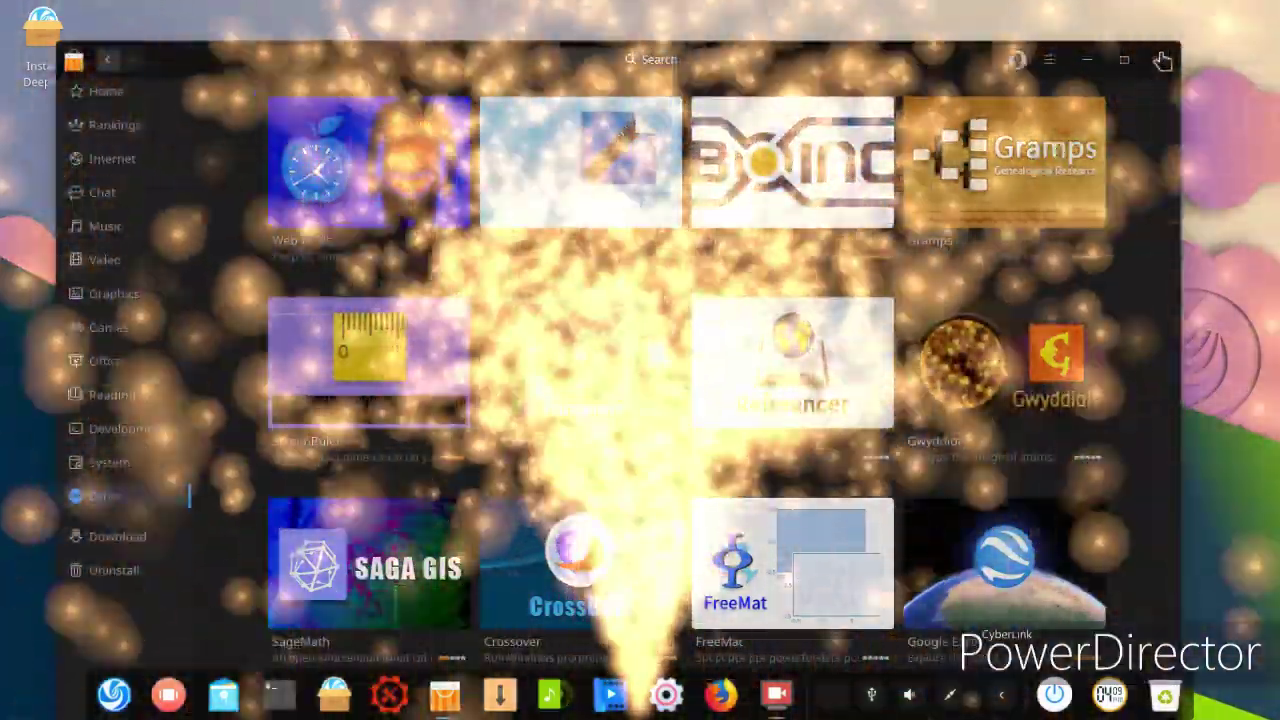
click(1163, 60)
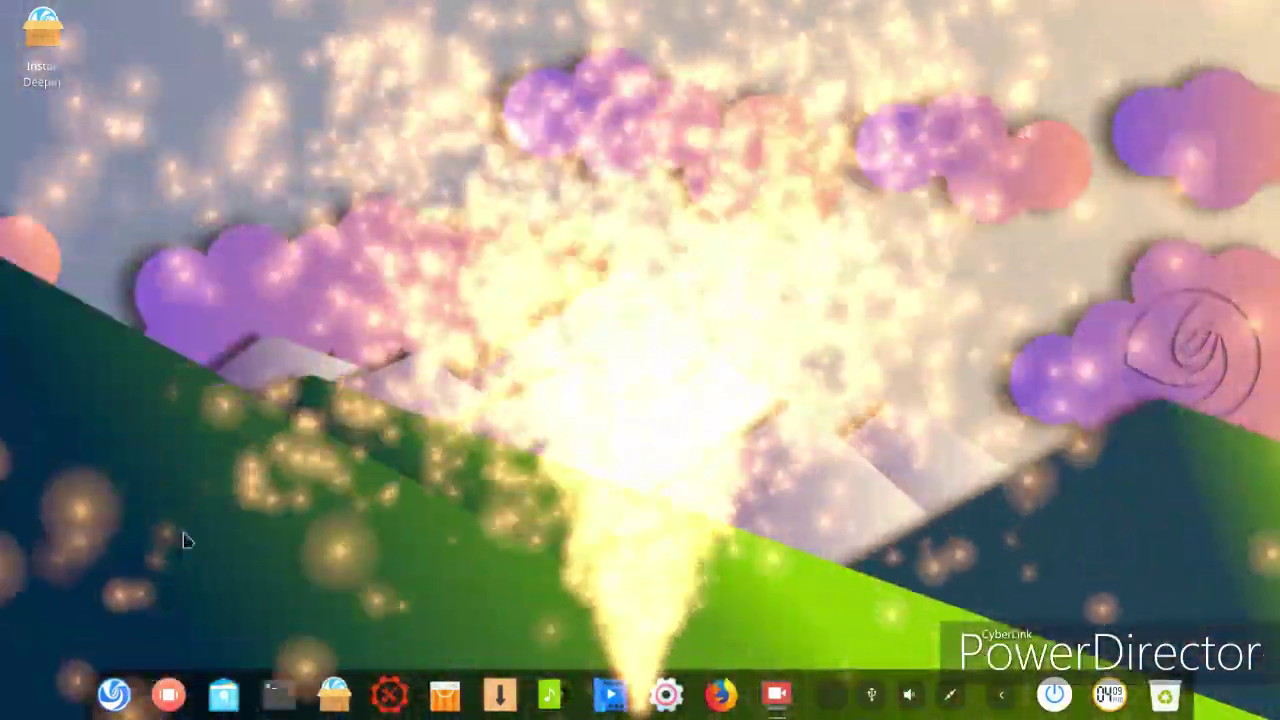
- Set the desktop wallpaper to the blue image with the flowing white wave
right_click(258, 392)
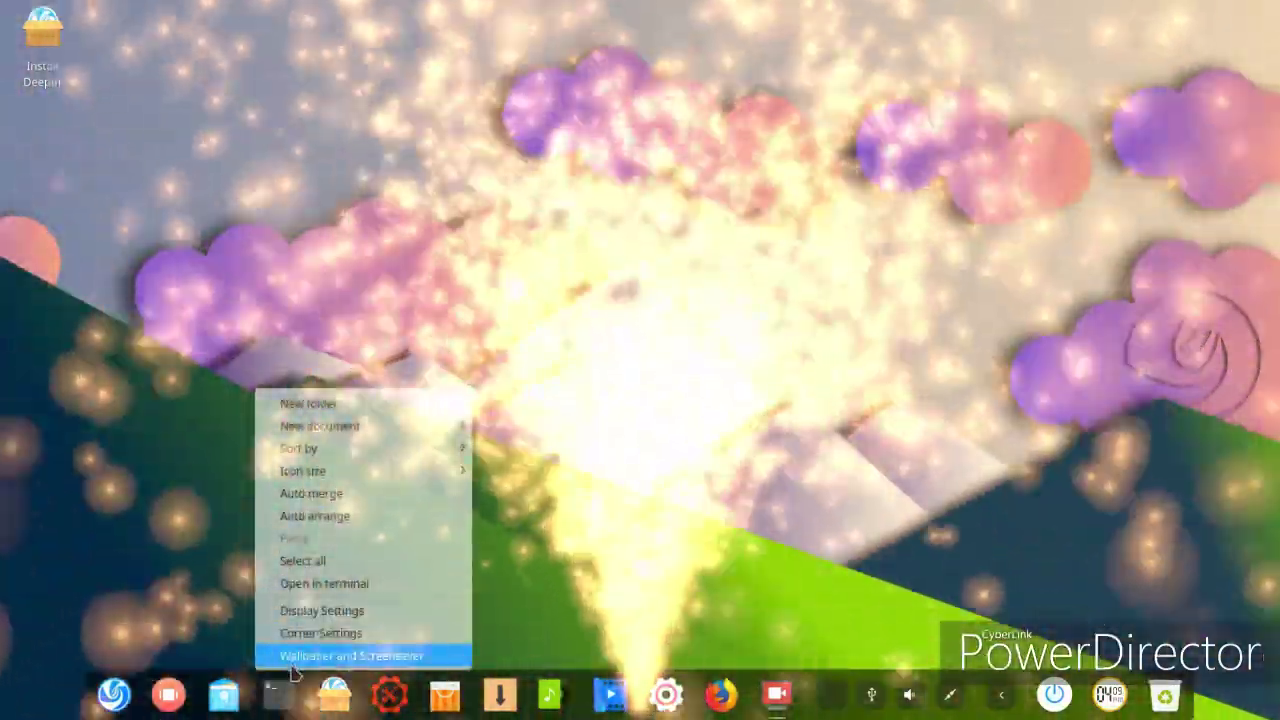
click(283, 650)
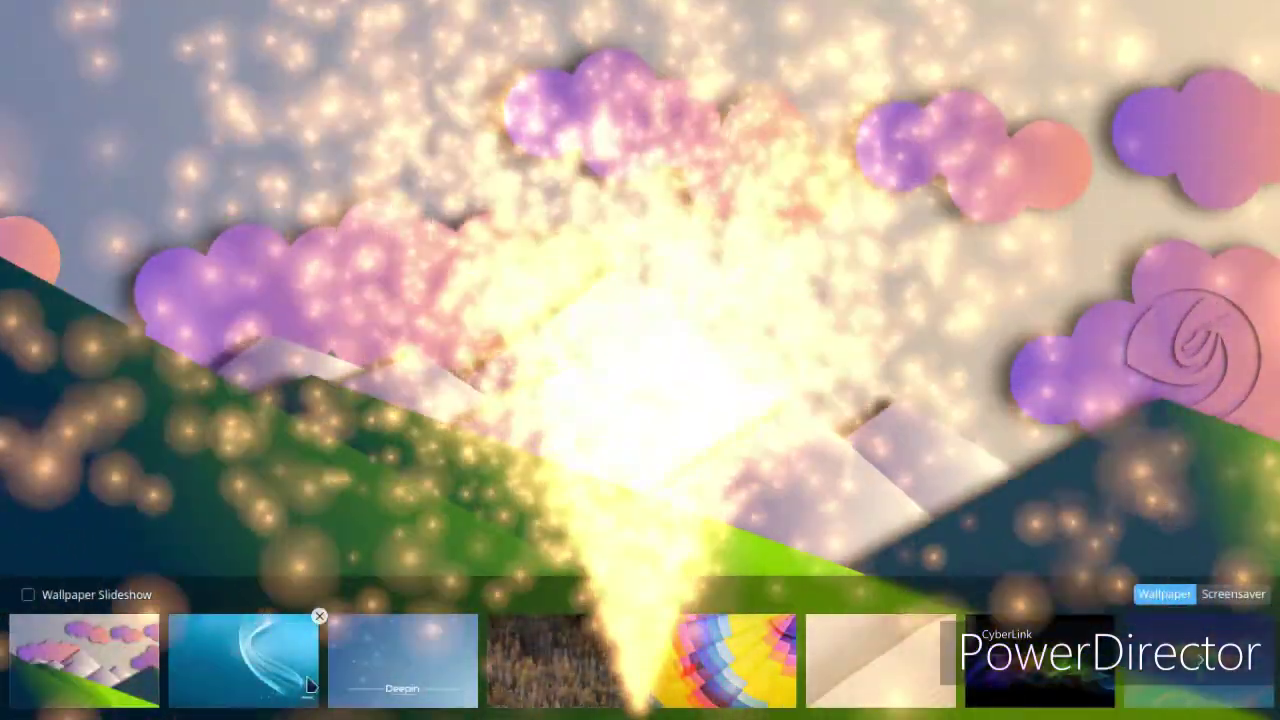
click(283, 650)
click(318, 485)
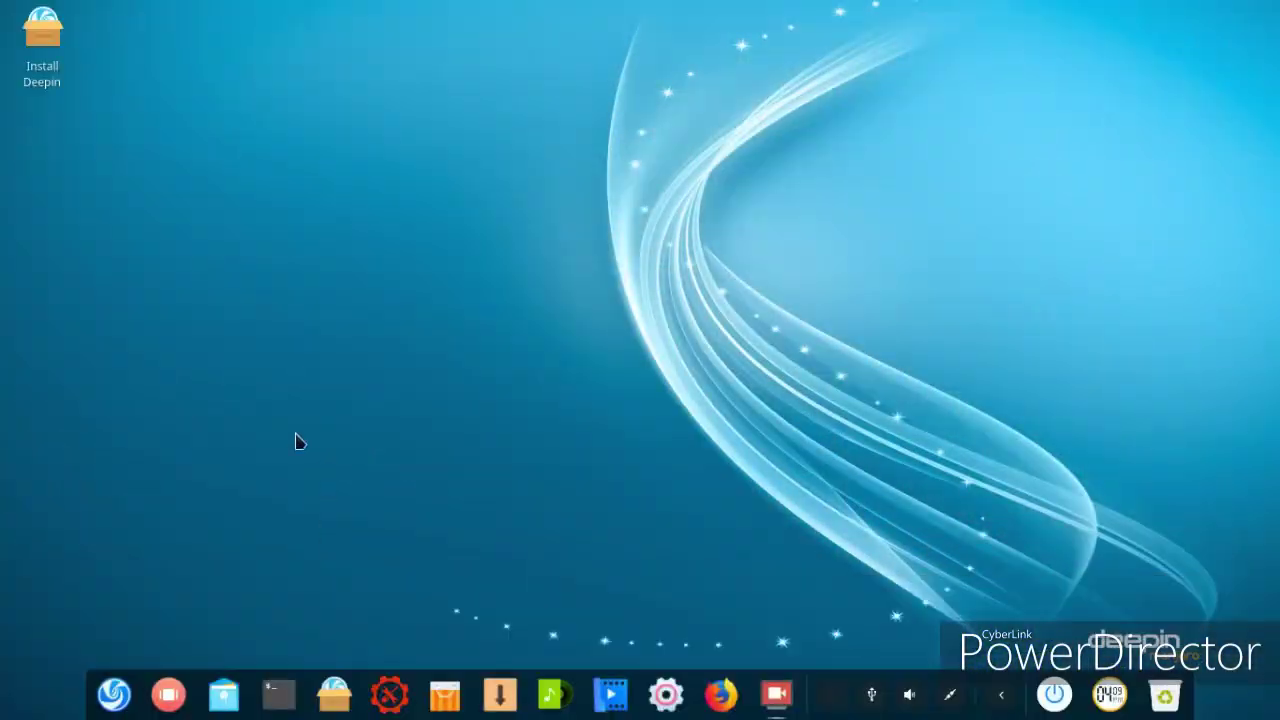
- Open Computer from the launcher to view the directories and internal disks, and close the window
click(114, 694)
click(1238, 52)
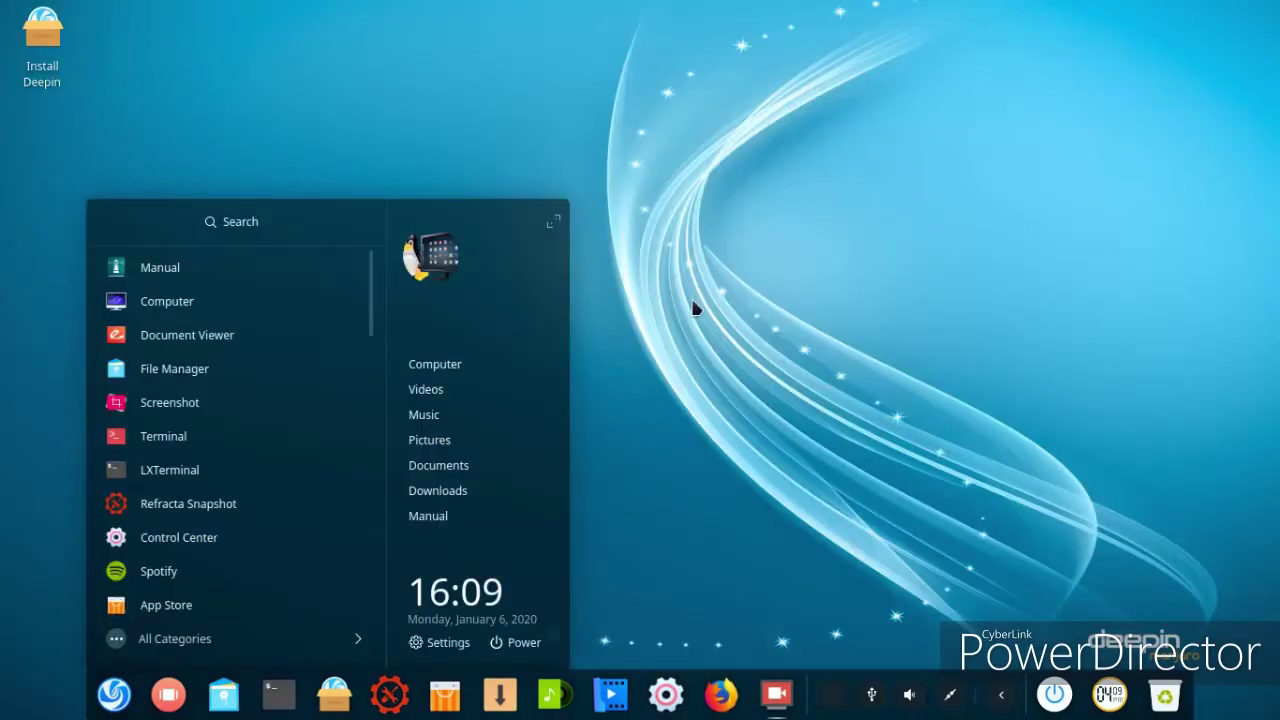
click(110, 318)
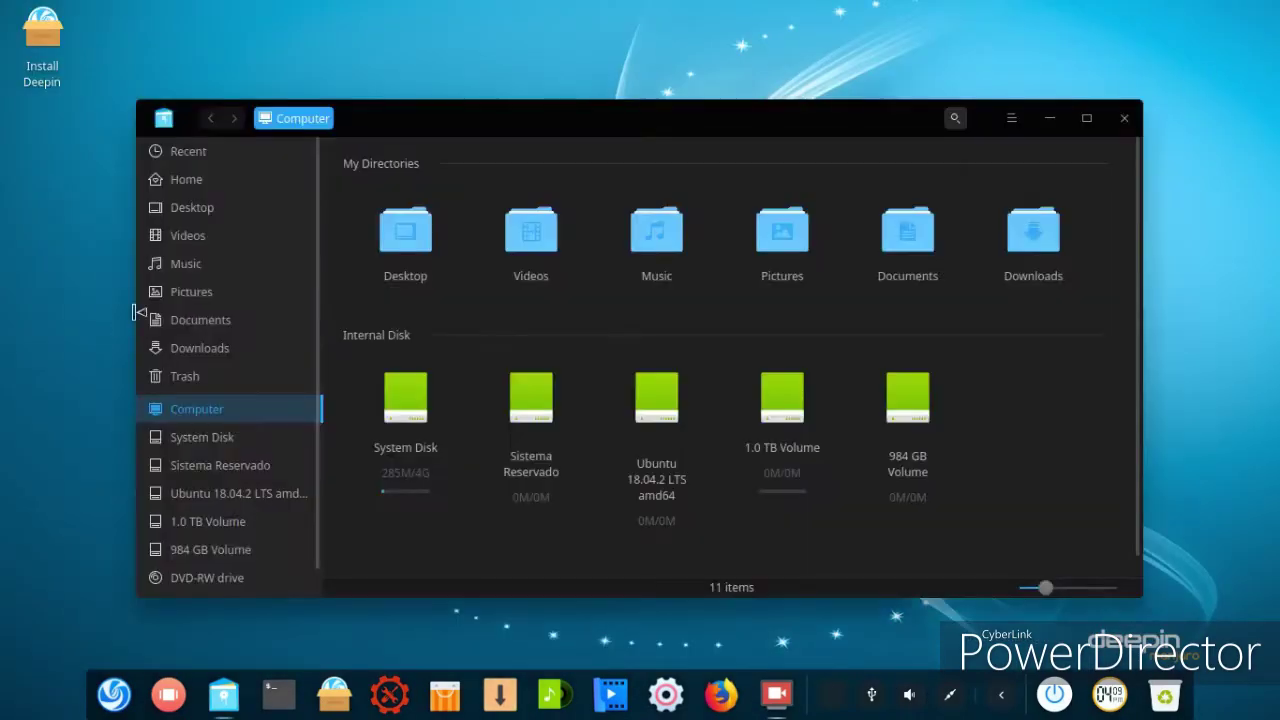
click(1122, 120)
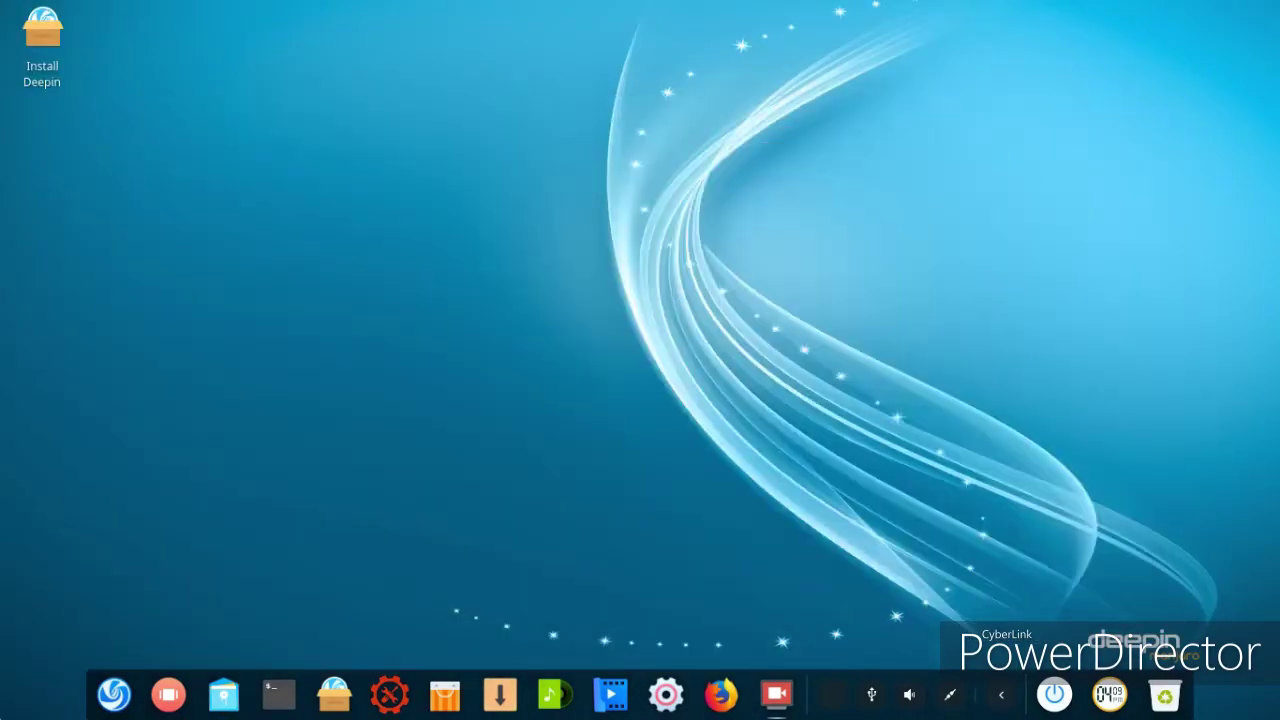
- Browse the launcher's application list, open Cloud Print to view the Add Cloud Printer form, and close it
click(122, 696)
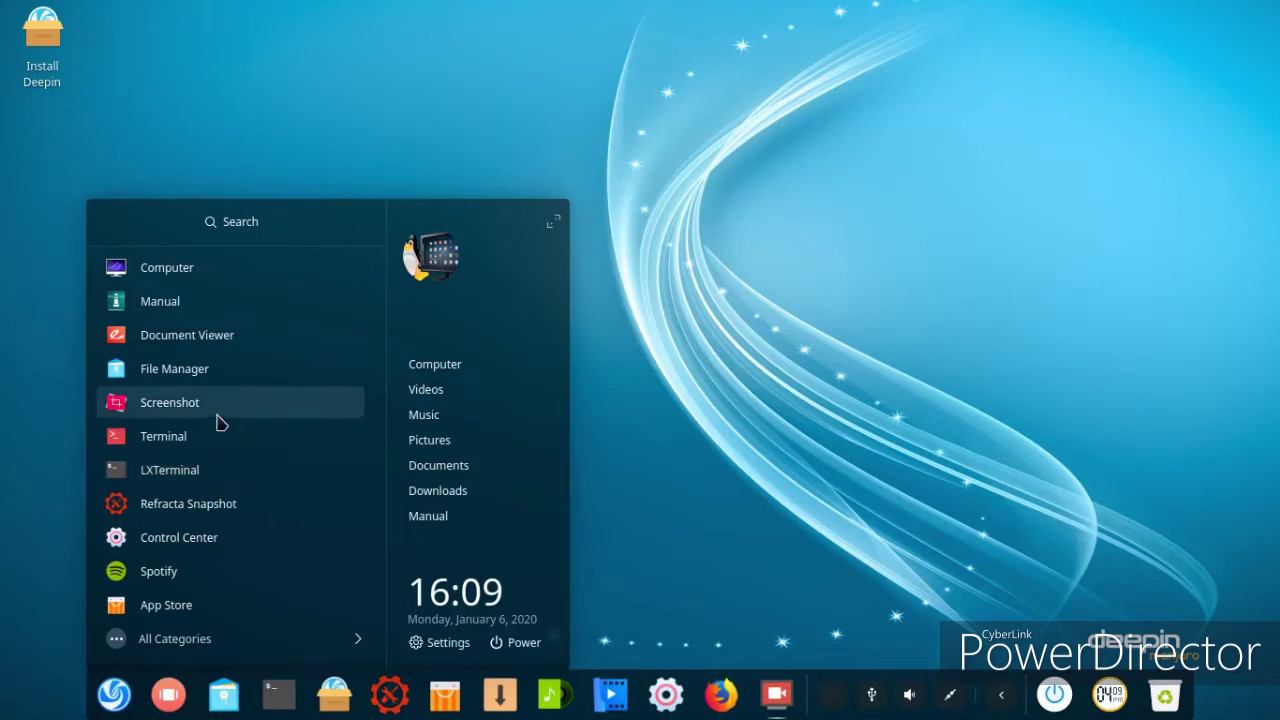
scroll(220, 422, down, 6)
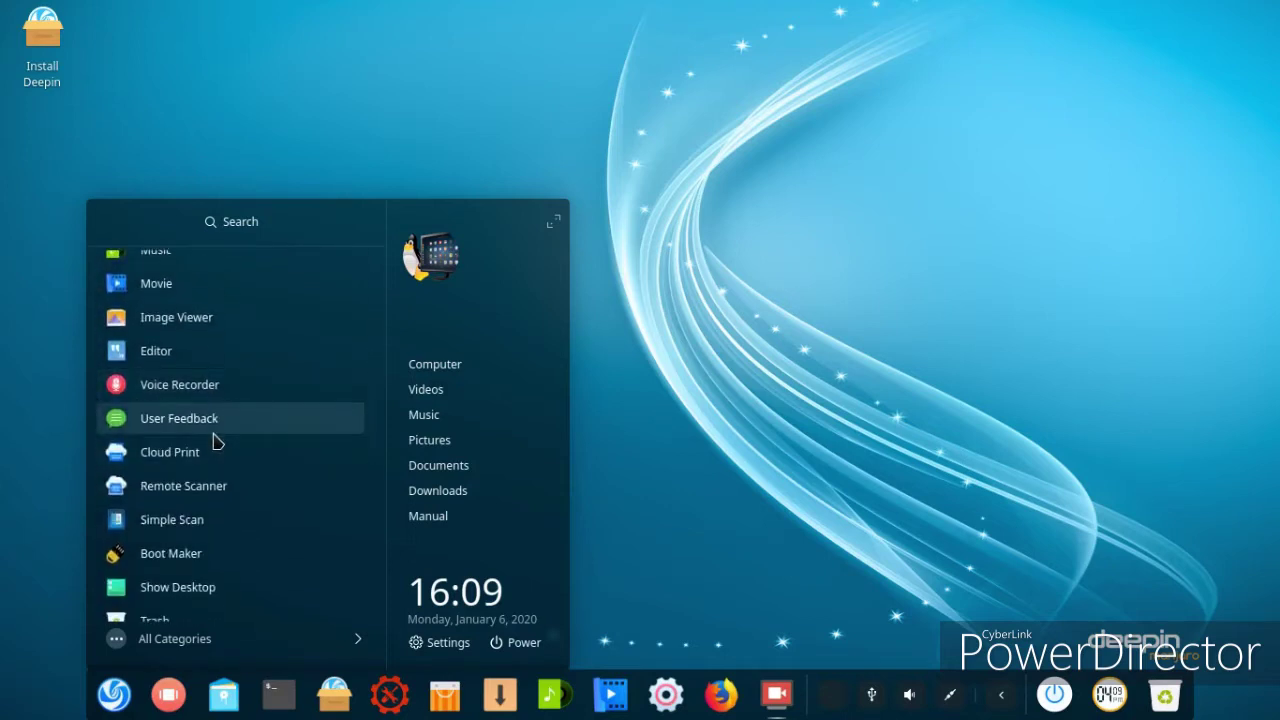
click(211, 466)
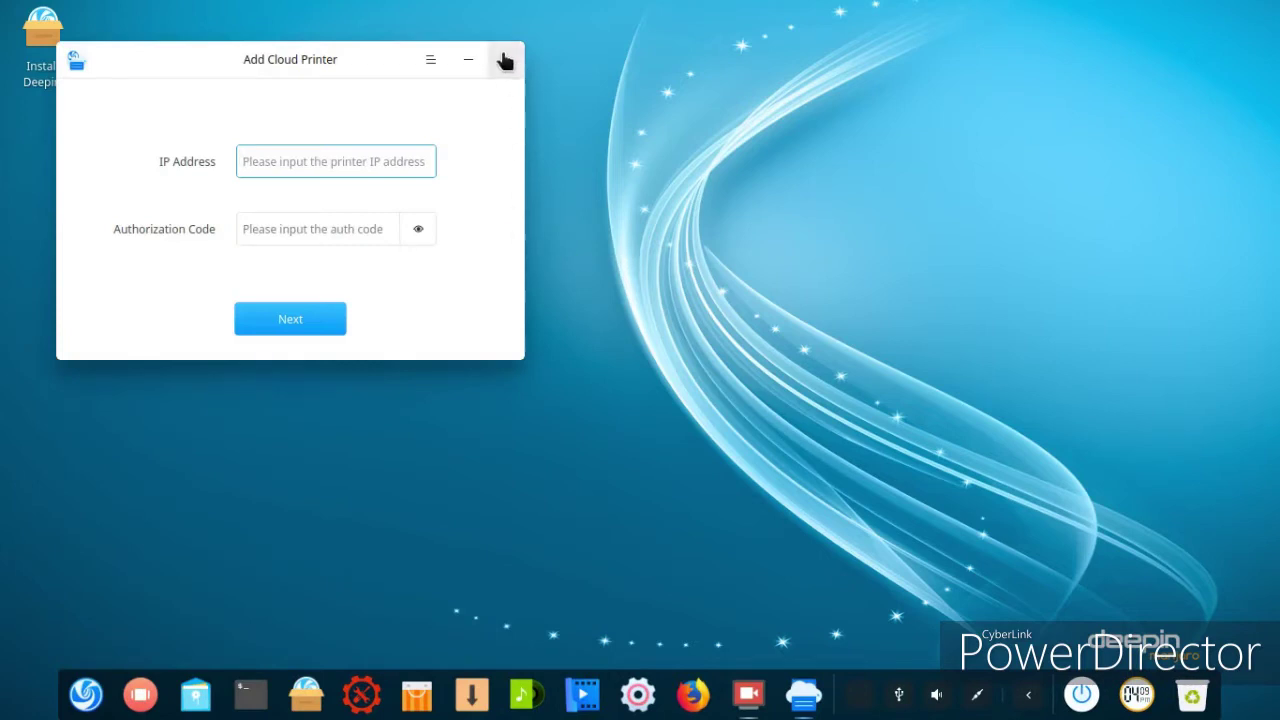
click(506, 62)
- Browse the launcher's remaining applications, open the UXTerm terminal and close it
click(113, 693)
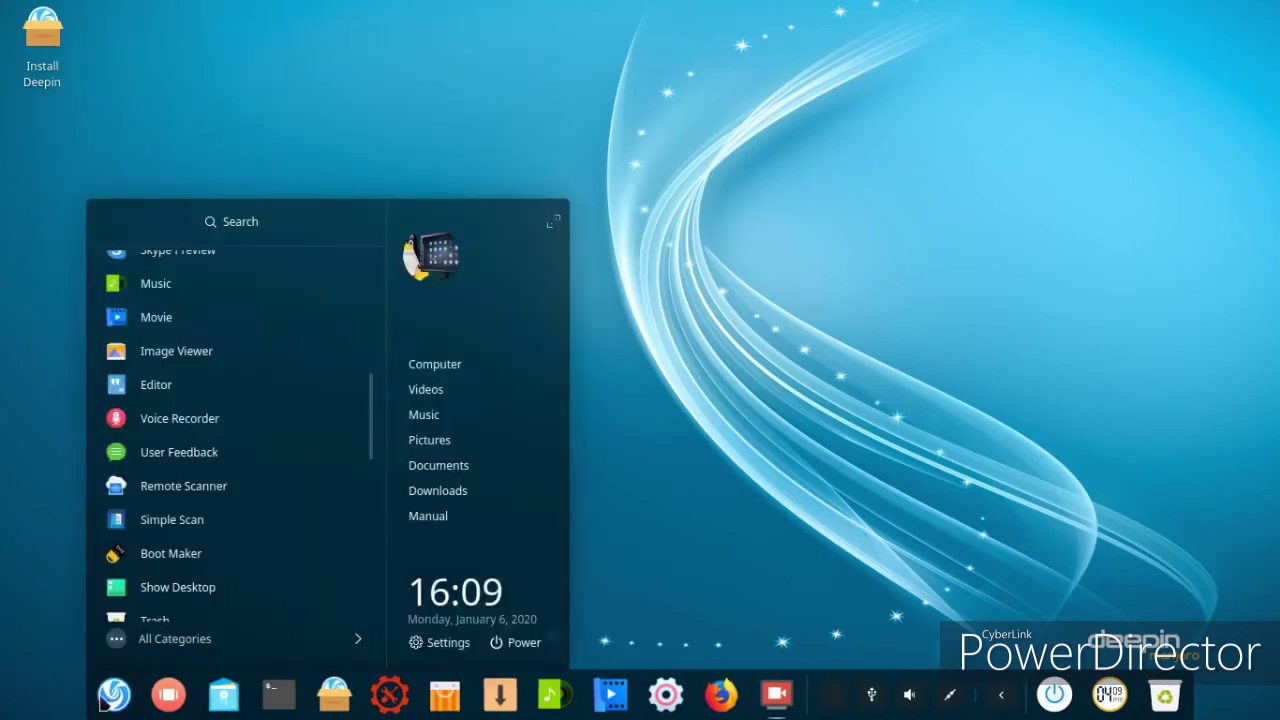
scroll(135, 572, down, 3)
scroll(211, 545, down, 5)
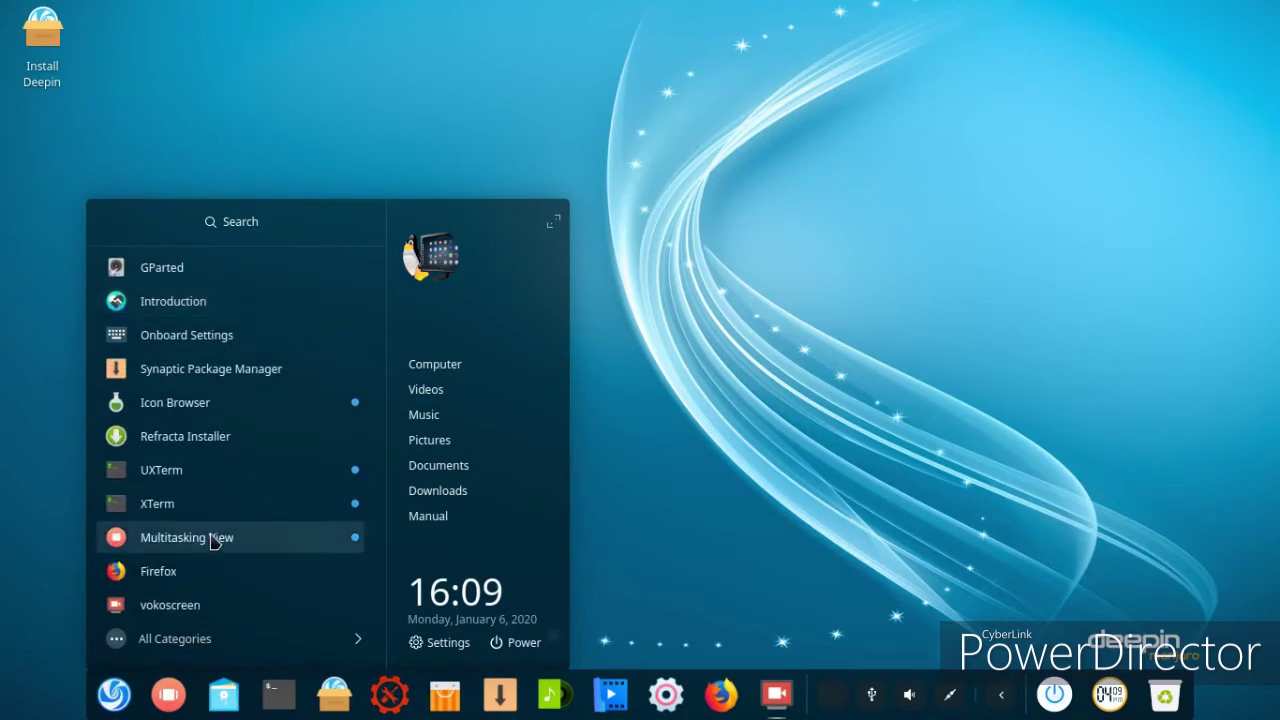
click(207, 478)
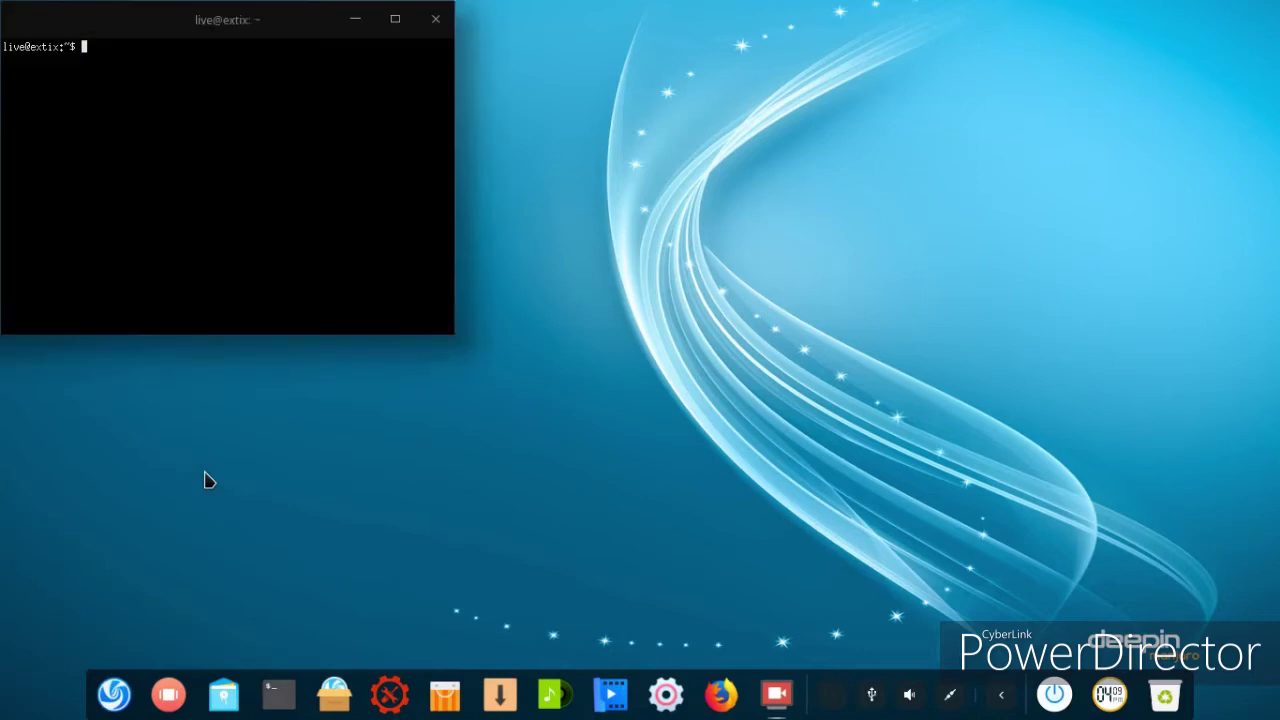
click(436, 19)
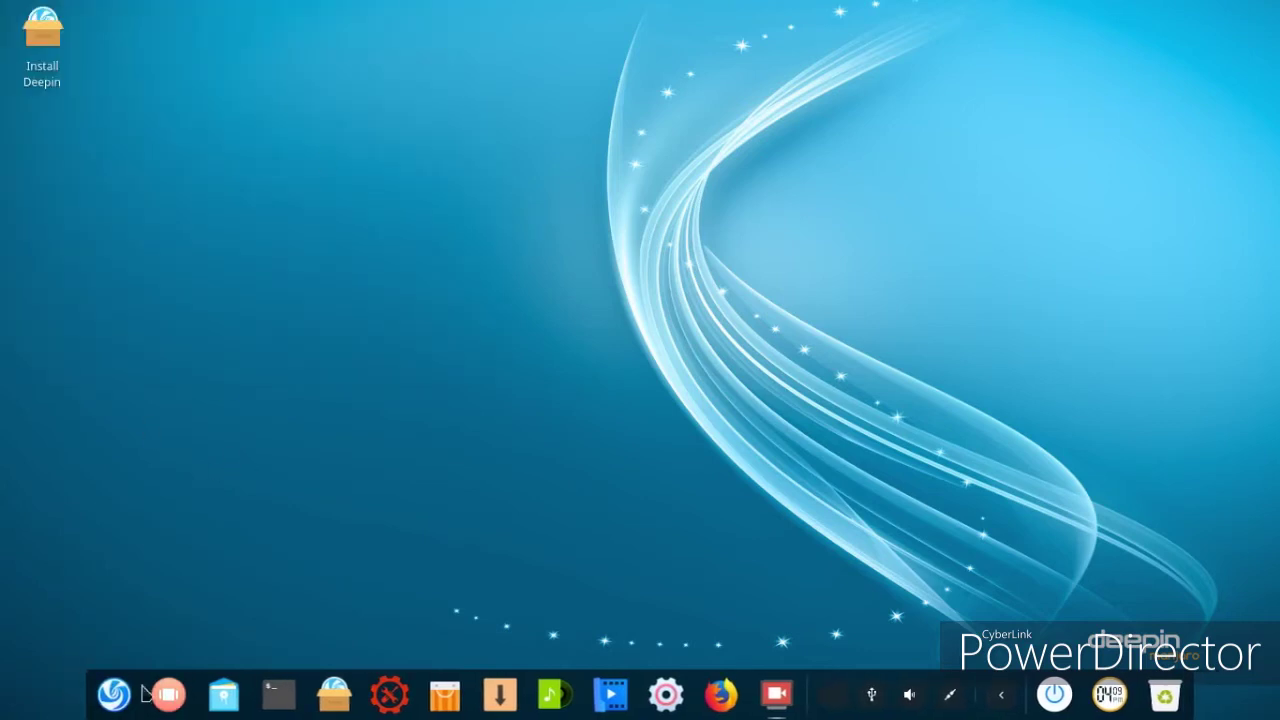
- Open Music and Synaptic Package Manager, enlarge the Synaptic window to view its package list, and close Synaptic
click(540, 694)
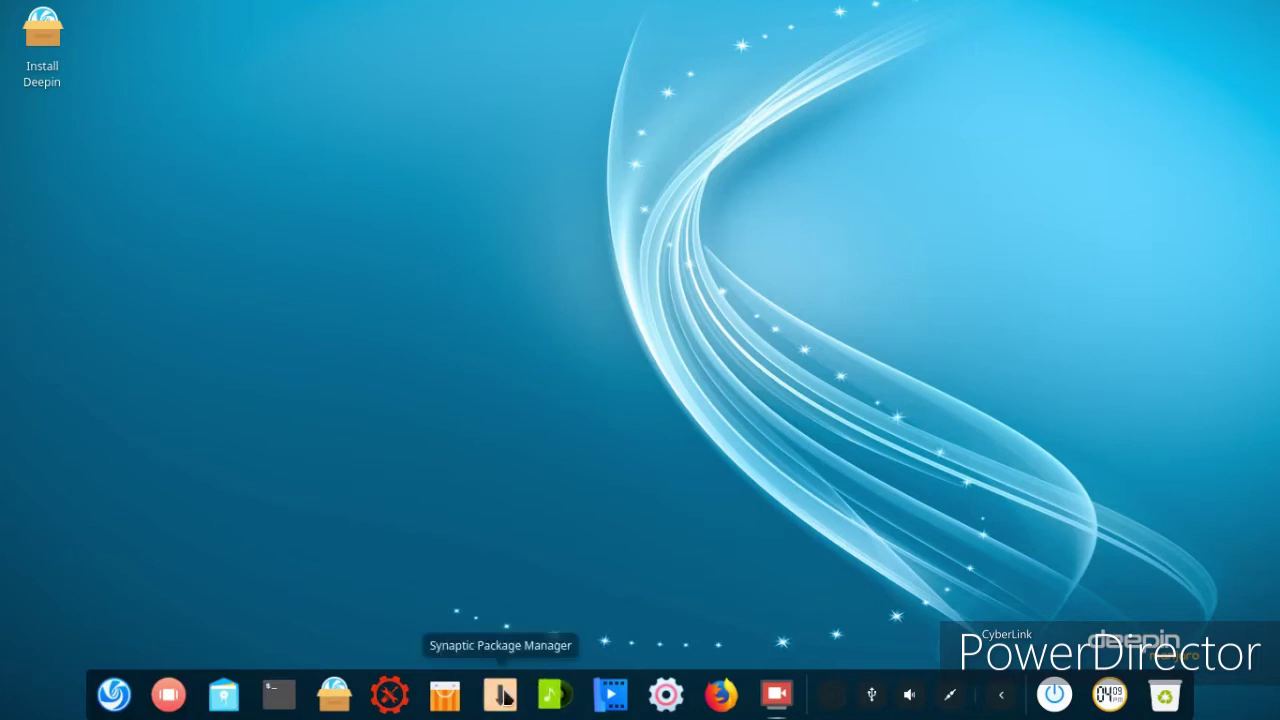
click(498, 695)
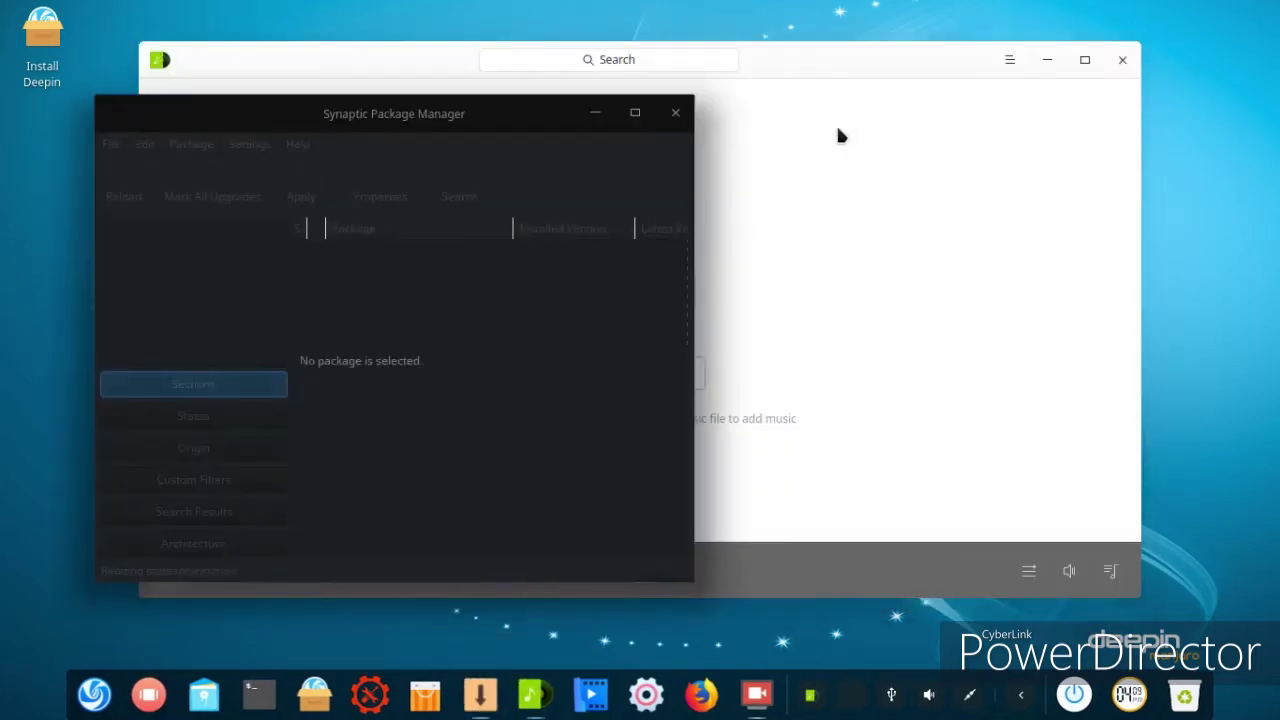
click(831, 497)
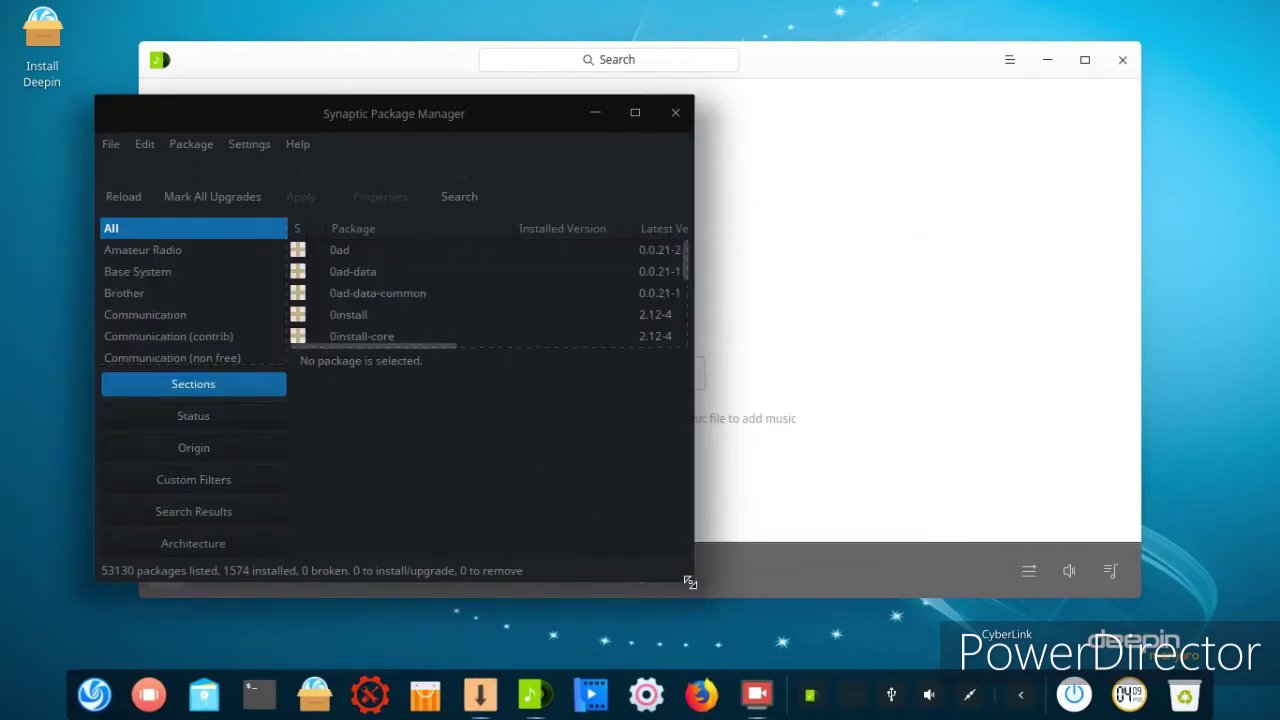
drag(703, 573, 1022, 628)
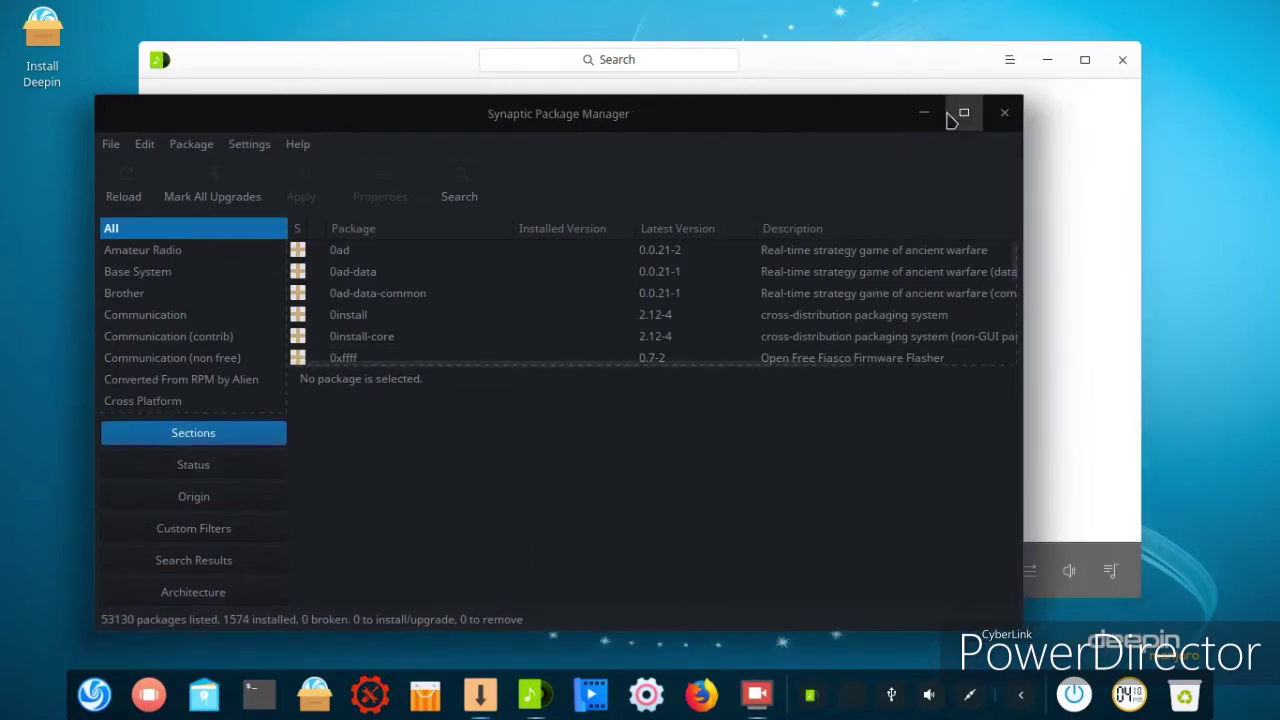
click(1003, 113)
- View the Music app's folder chooser, dismiss it, and minimize the Music app to the system tray
click(694, 378)
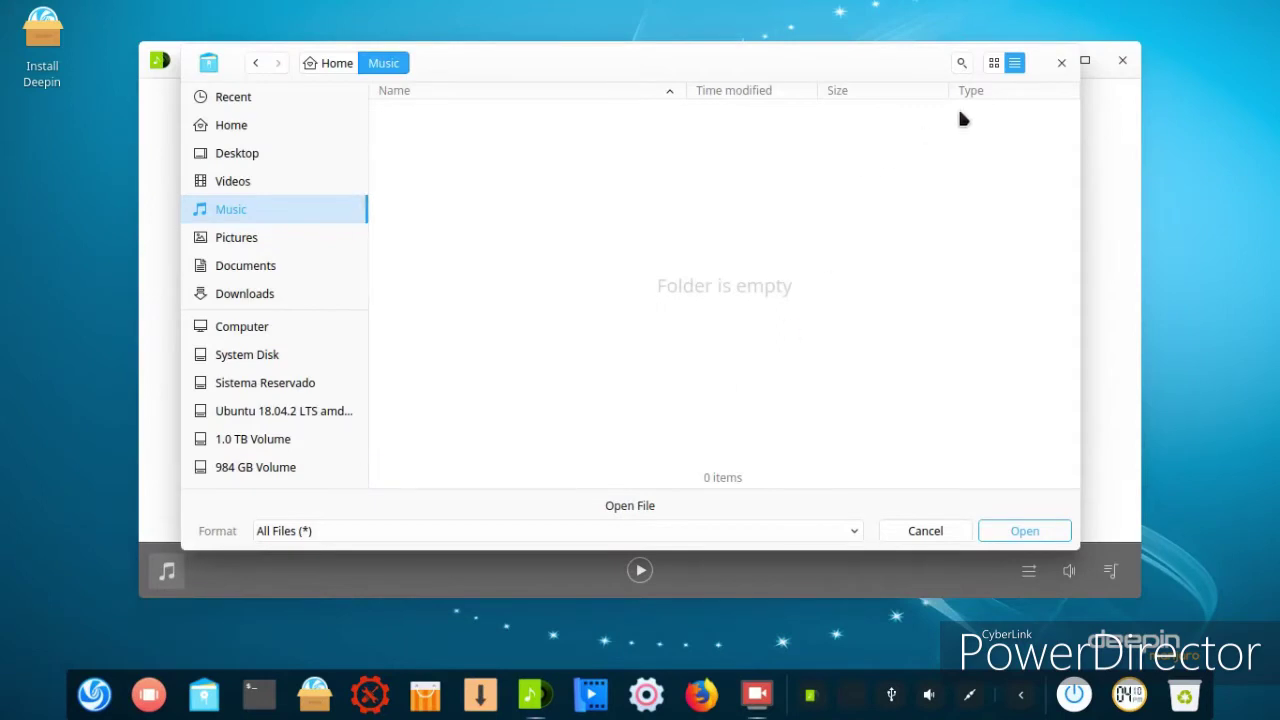
click(998, 64)
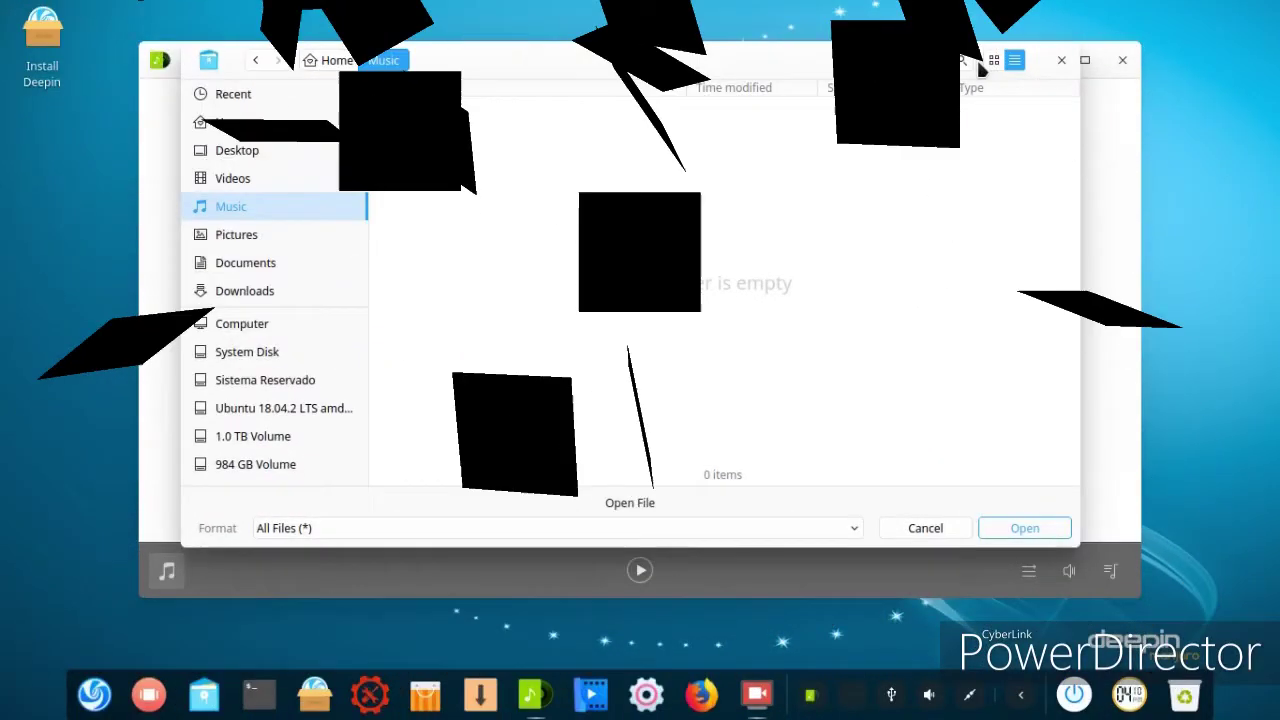
click(1061, 60)
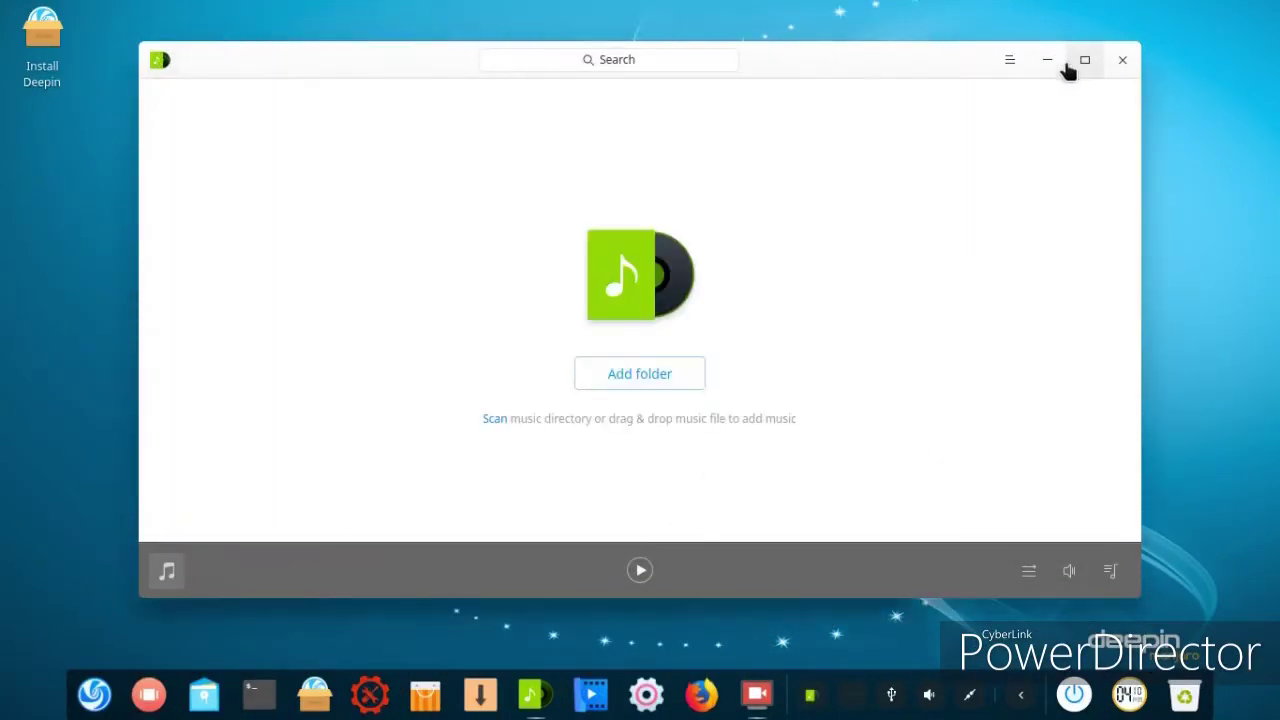
click(1120, 60)
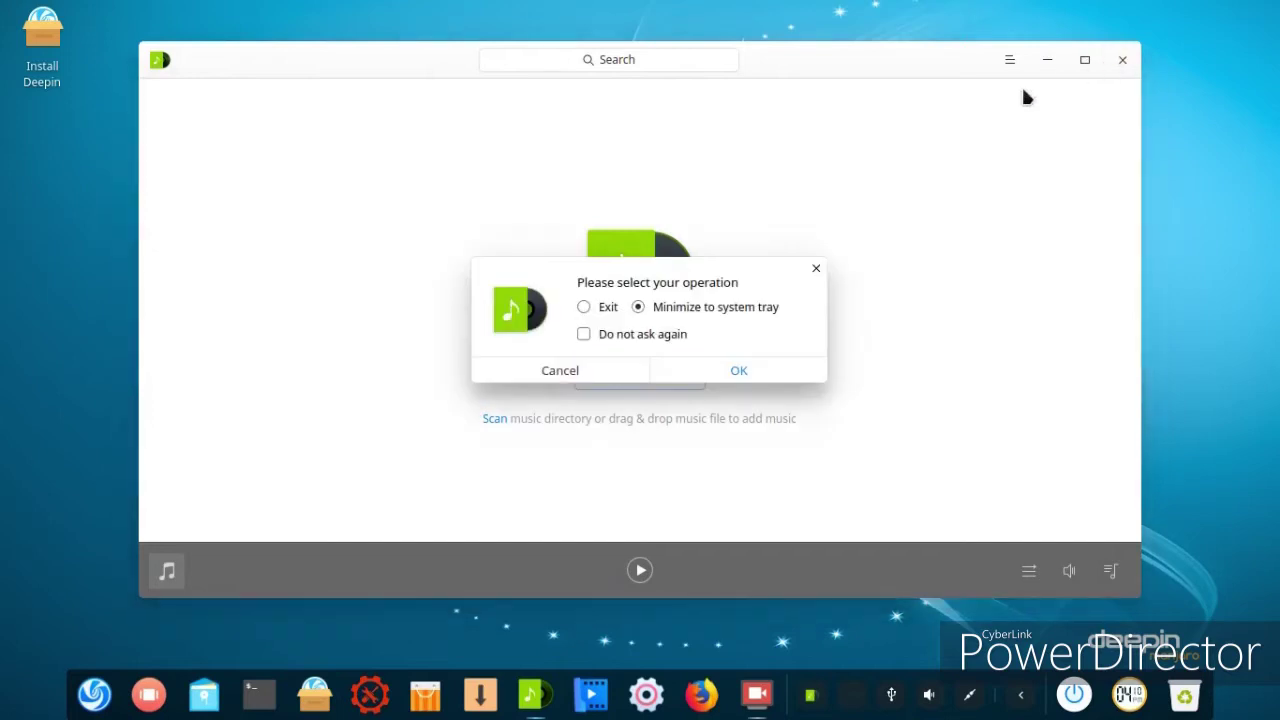
click(692, 369)
- Set the desktop wallpaper to the blue image with the Deepin lettering
right_click(562, 155)
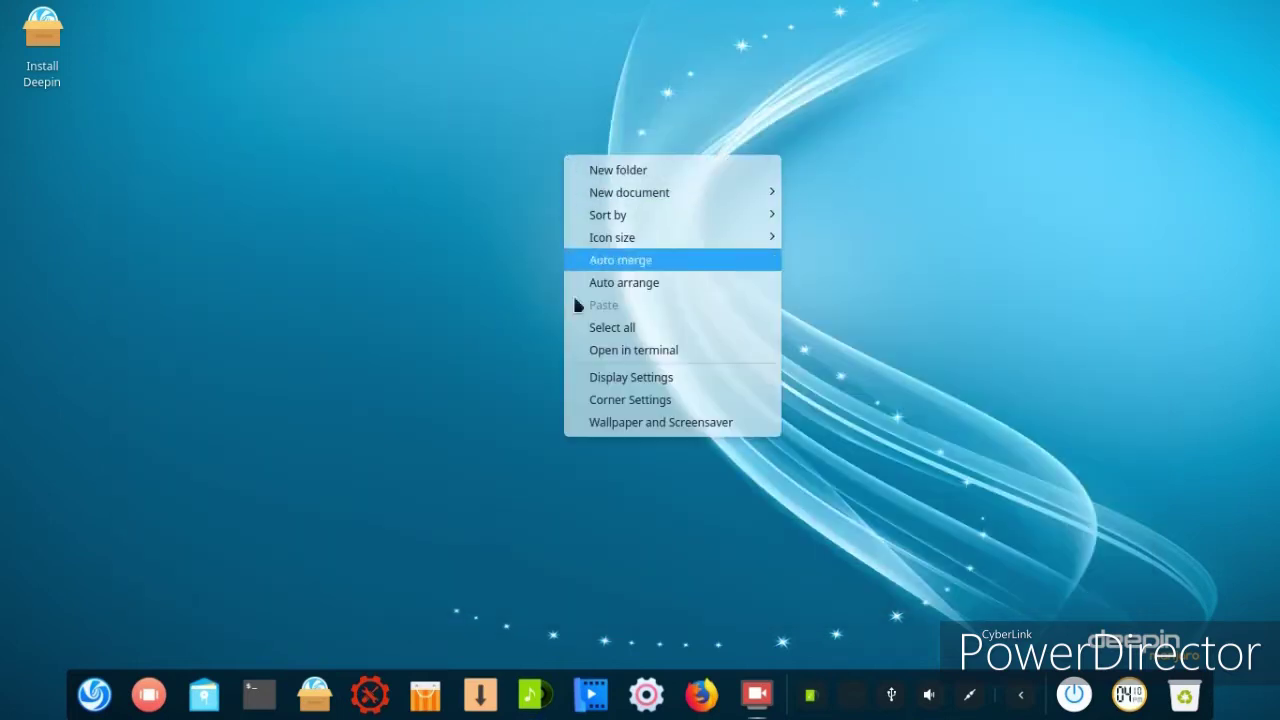
click(571, 427)
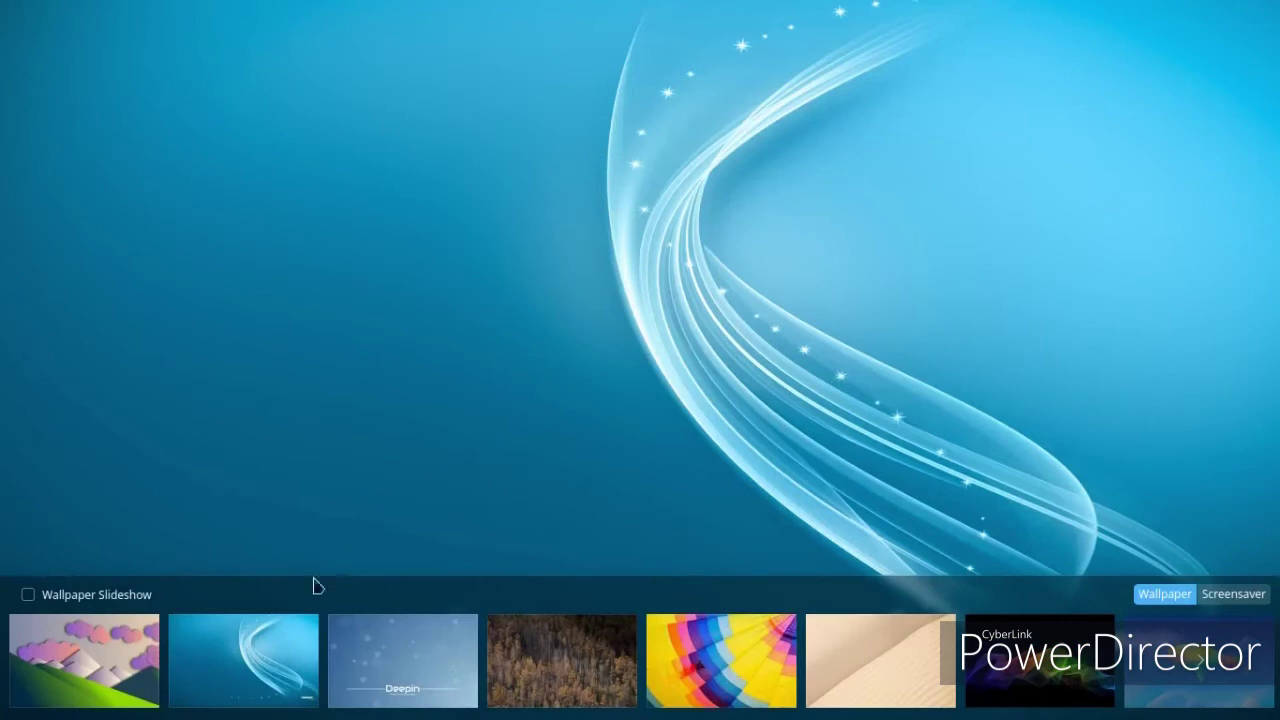
click(402, 660)
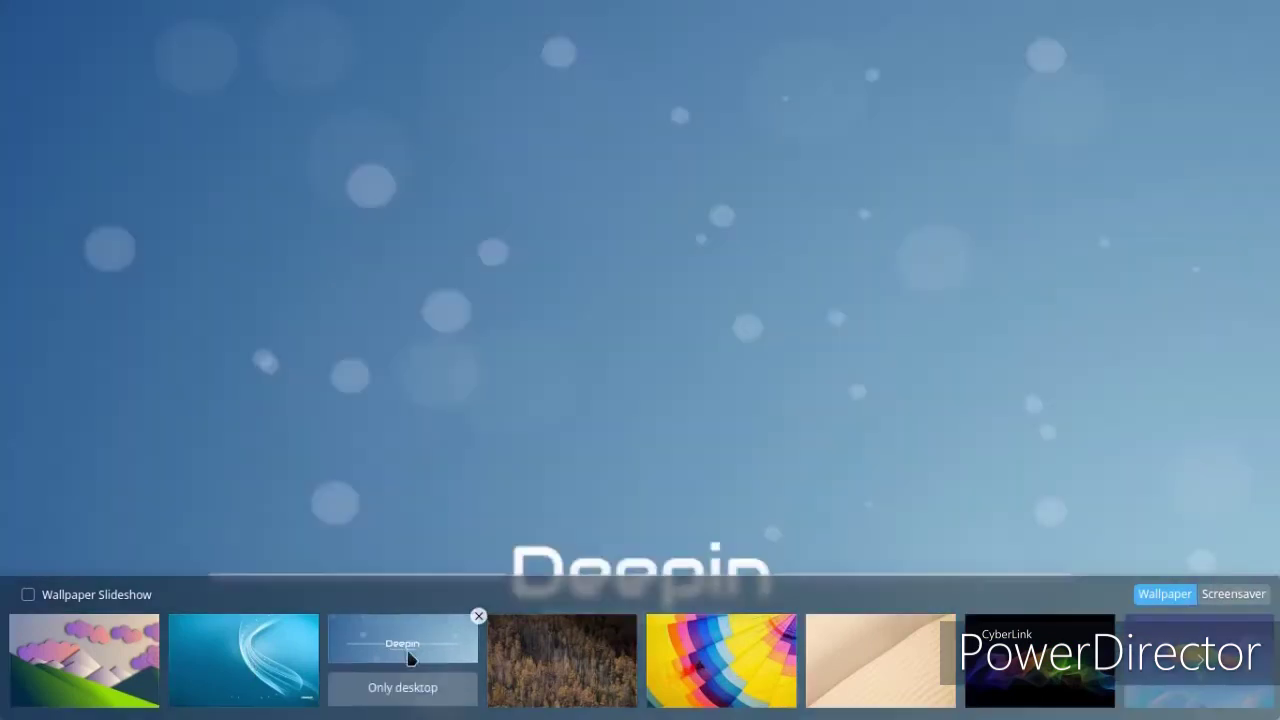
click(370, 500)
- In the desktop's corner settings, assign Launcher to the bottom-right hot corner and Control Center to the top-right one
right_click(598, 201)
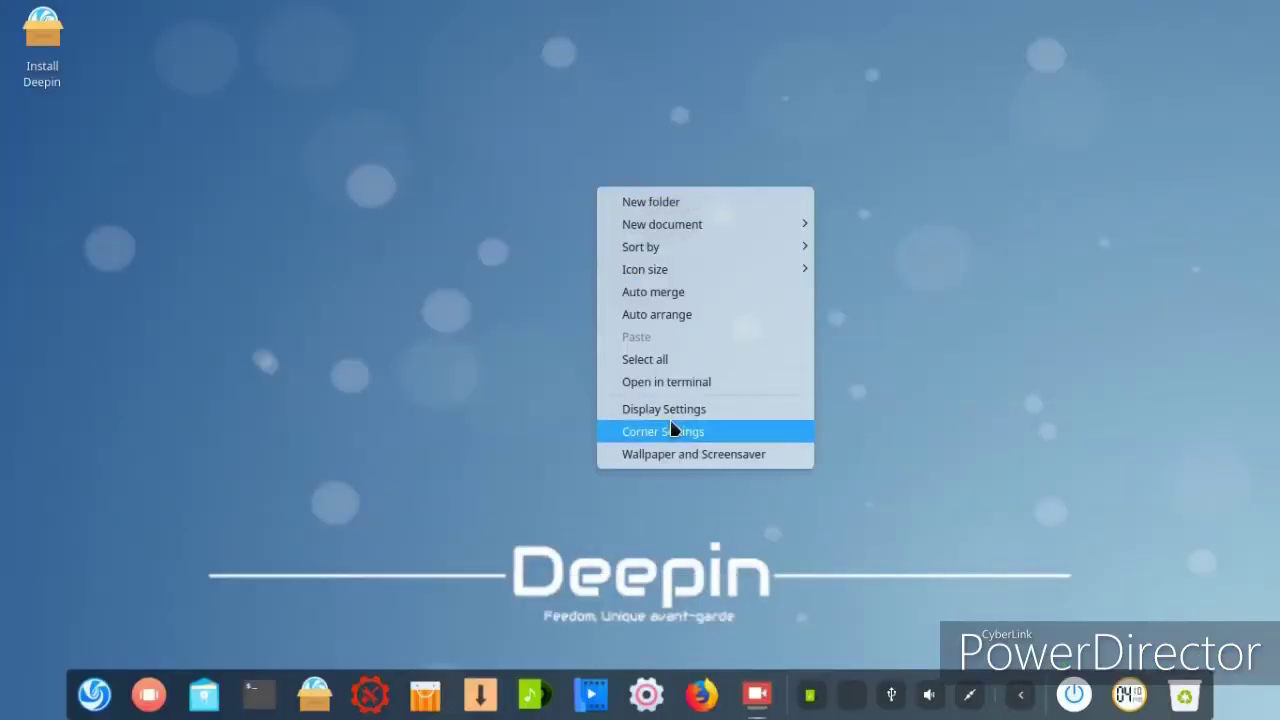
click(716, 432)
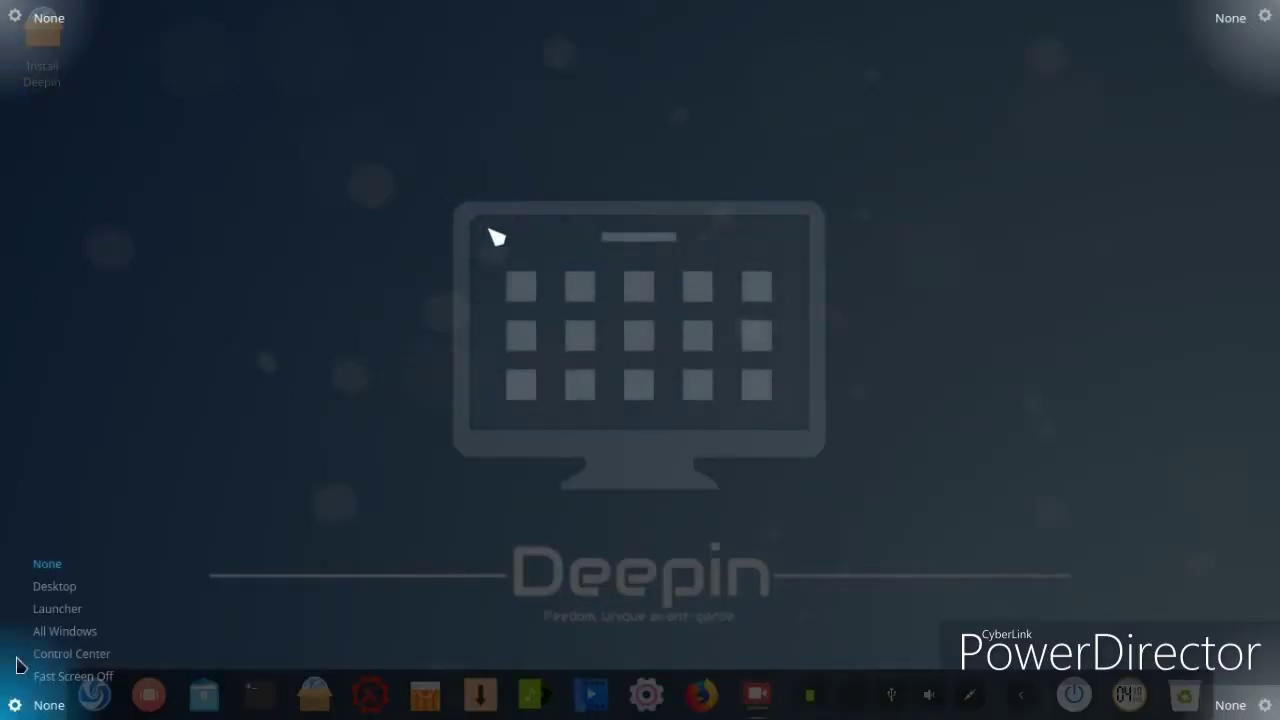
mouse_move(1265, 705)
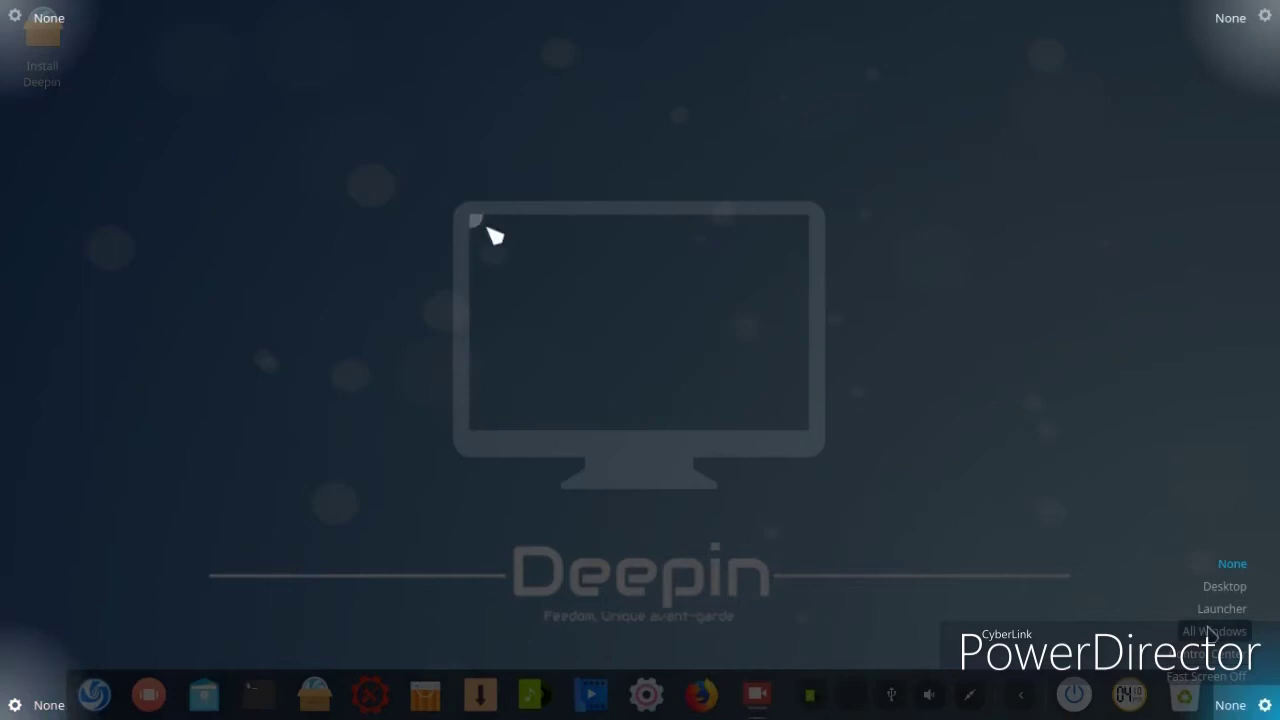
click(1222, 608)
mouse_move(1264, 16)
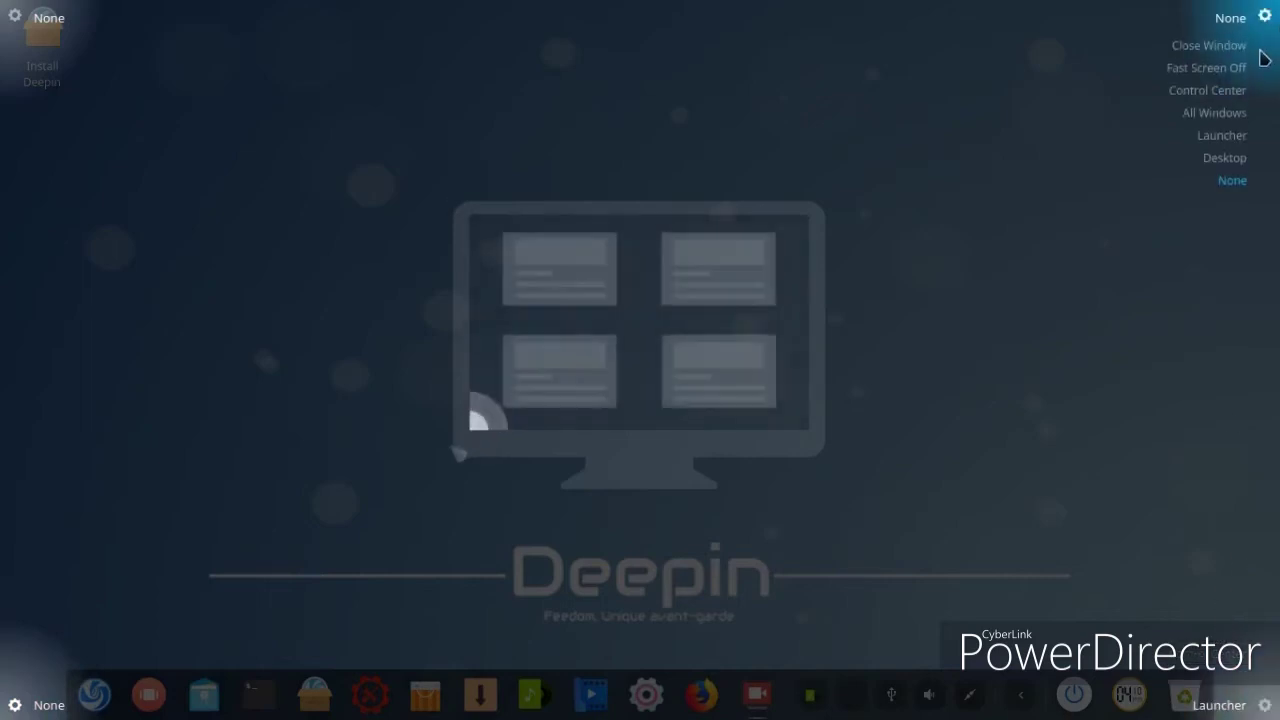
click(1236, 96)
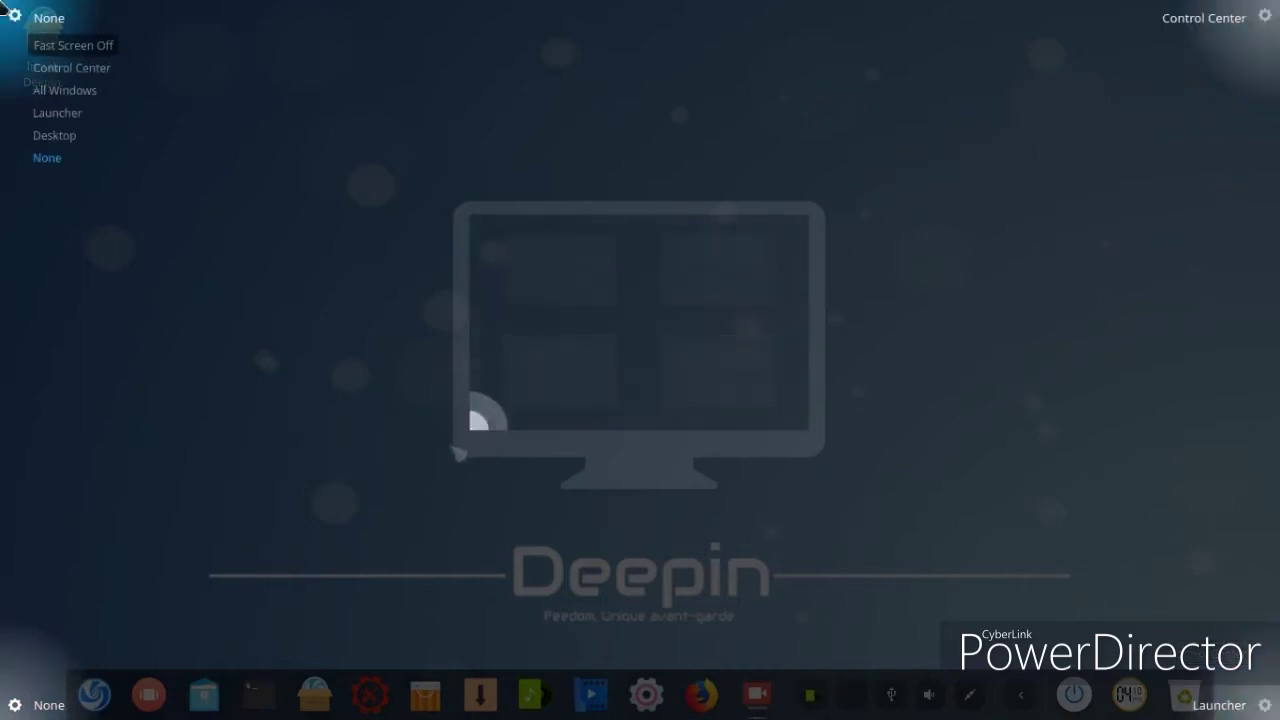
- Assign Desktop to the top-left hot corner and Launcher to the bottom-left one, and leave the corner settings
mouse_move(14, 16)
click(54, 134)
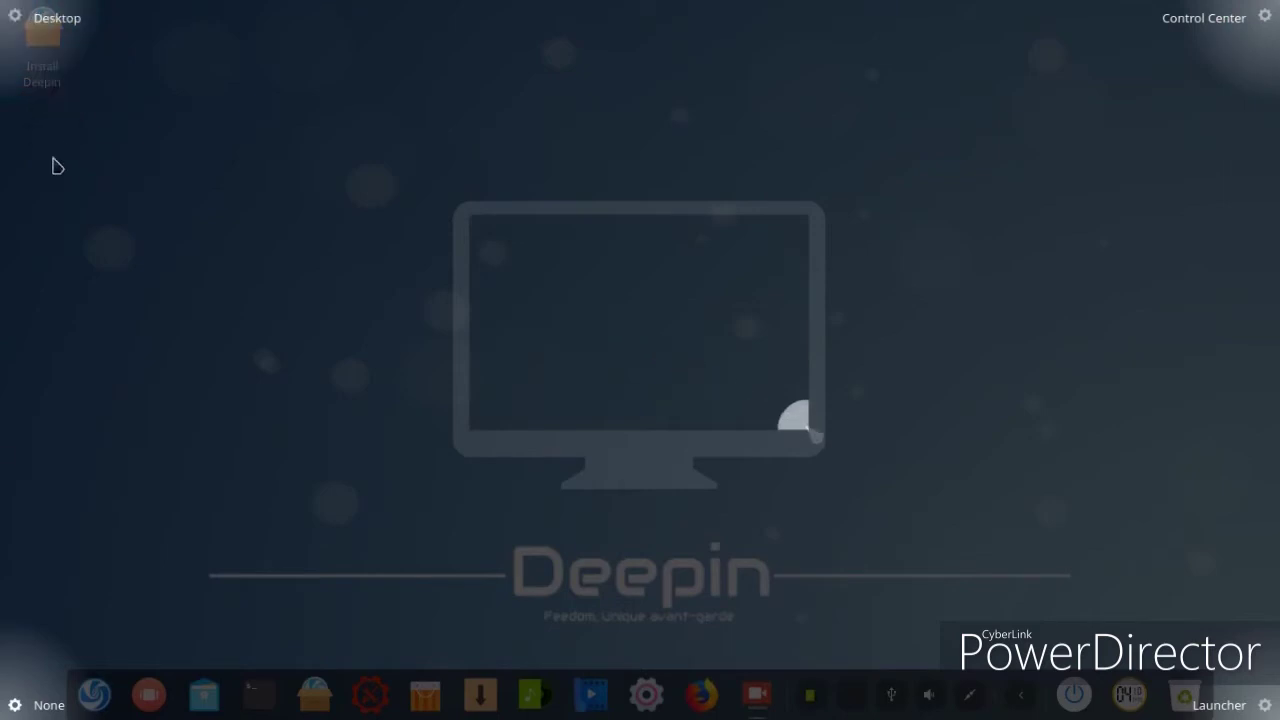
mouse_move(14, 705)
click(42, 609)
click(305, 380)
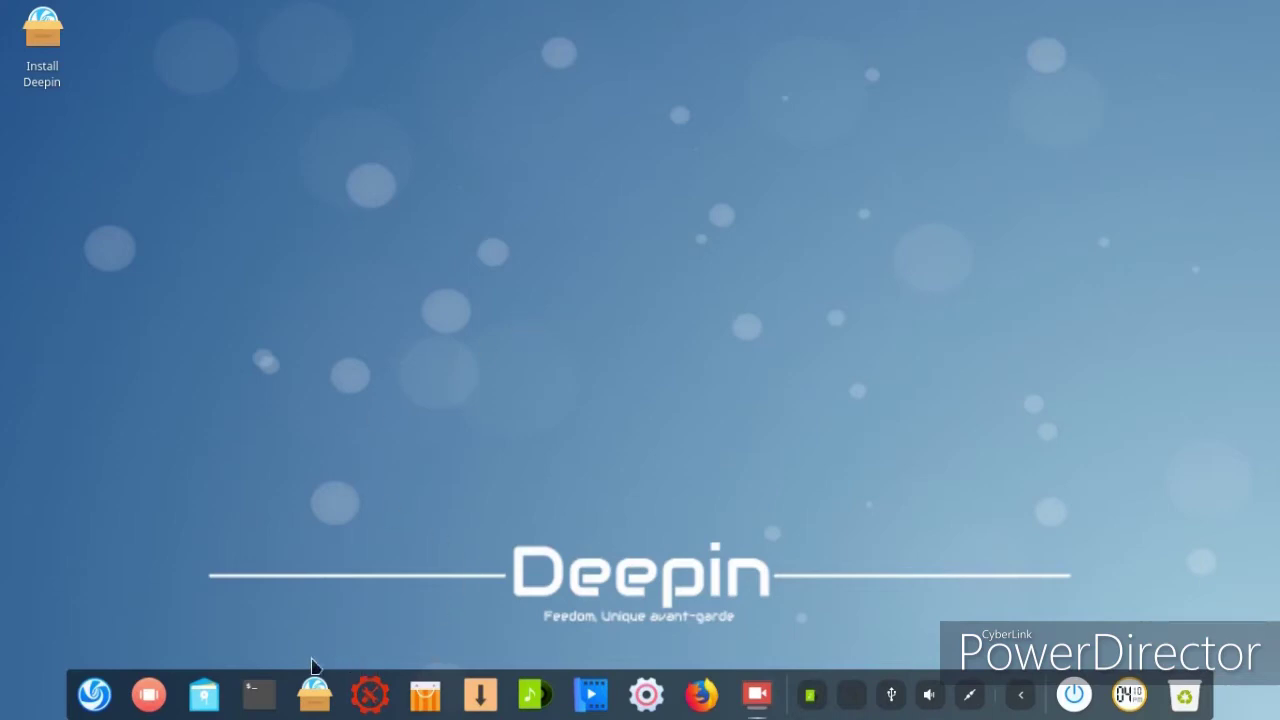
- Switch to the Firefox browser by starting it from the launcher
click(95, 695)
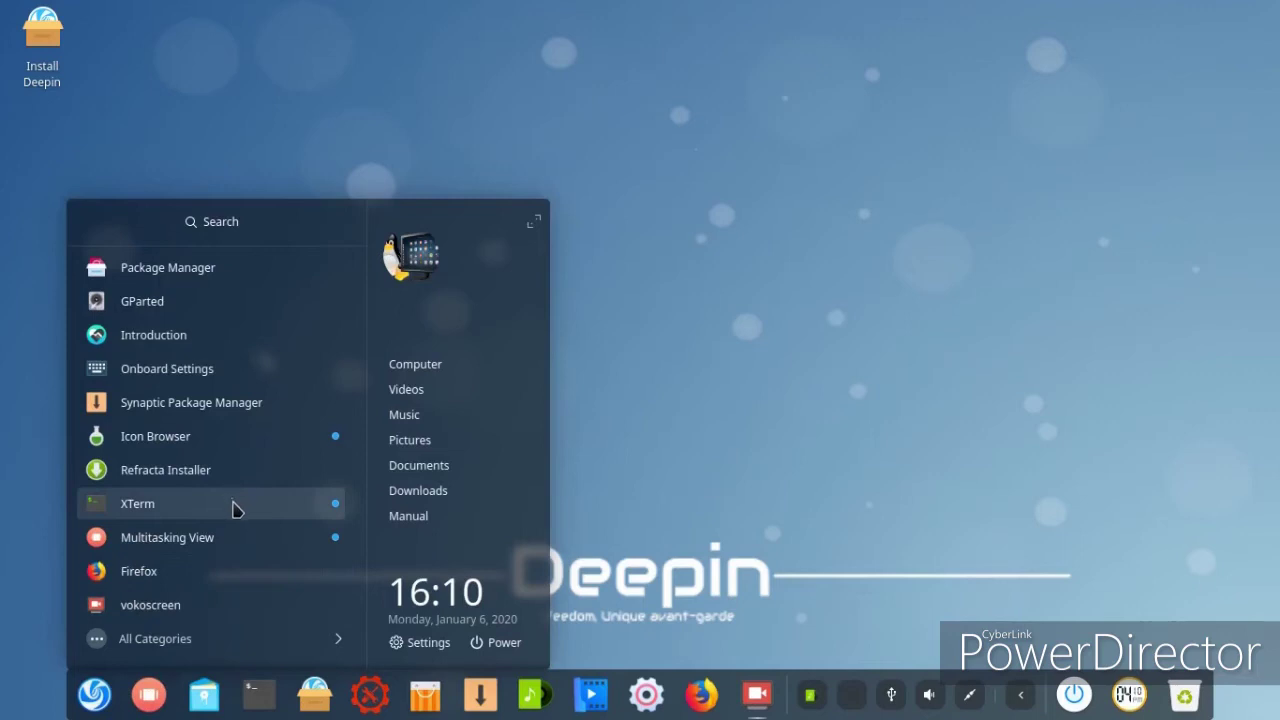
click(245, 587)
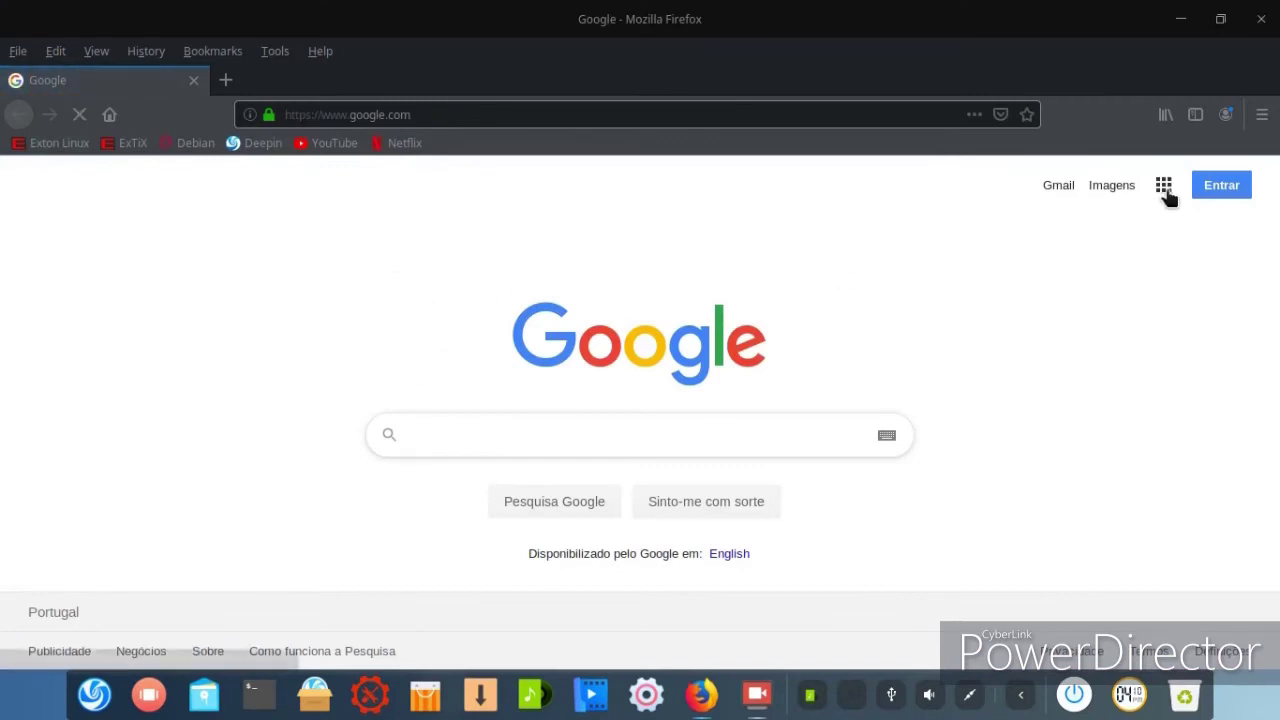
- Open YouTube from Google's apps and browse its home page down through the Trending section
click(1164, 186)
click(939, 370)
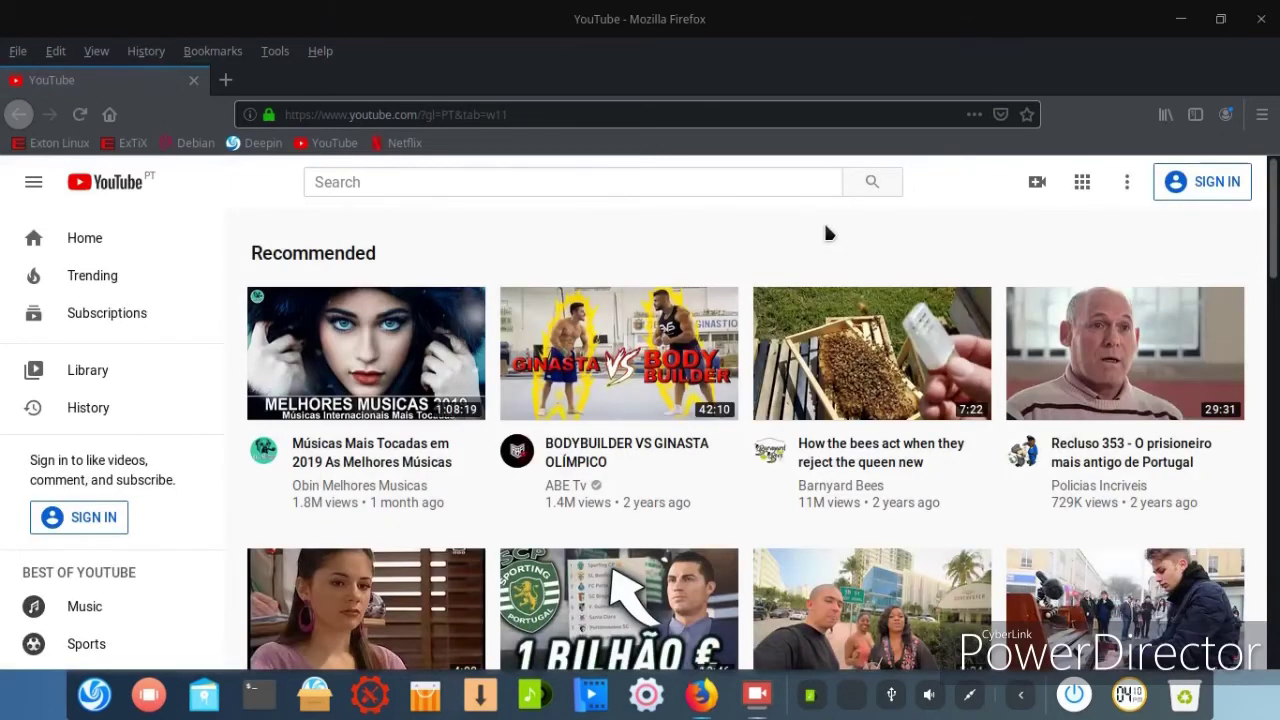
scroll(797, 262, down, 3)
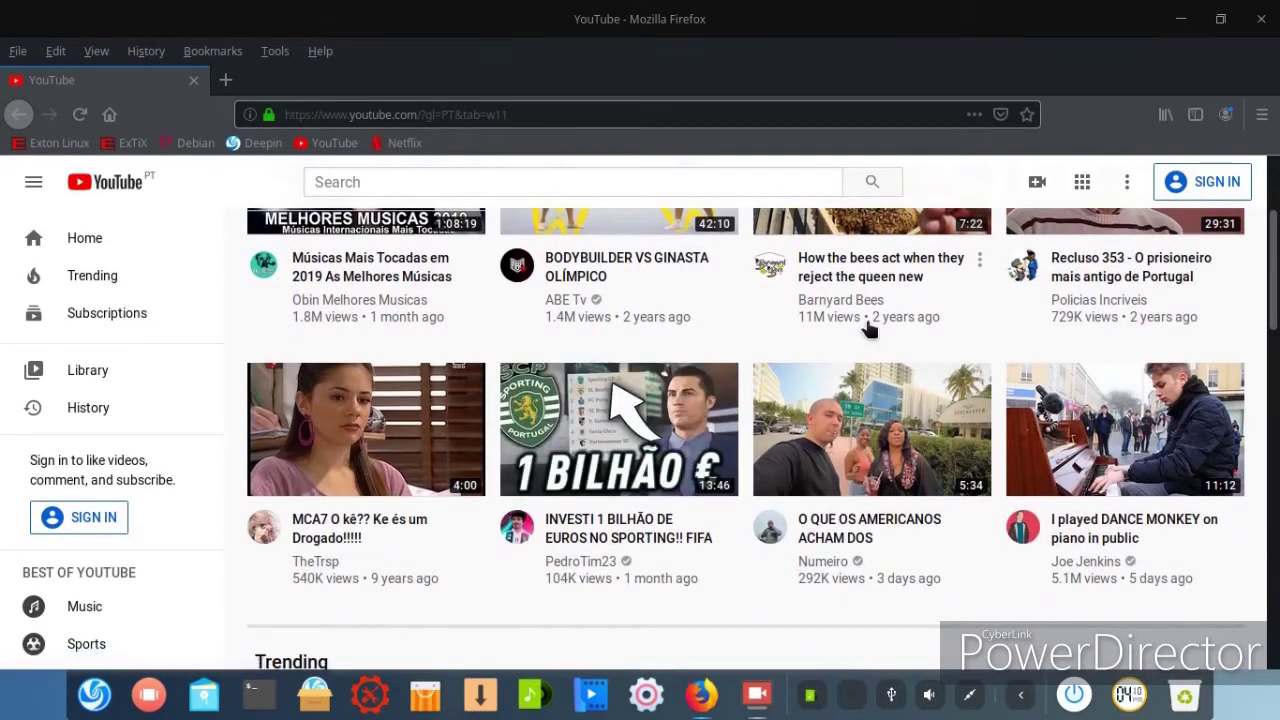
scroll(868, 330, down, 6)
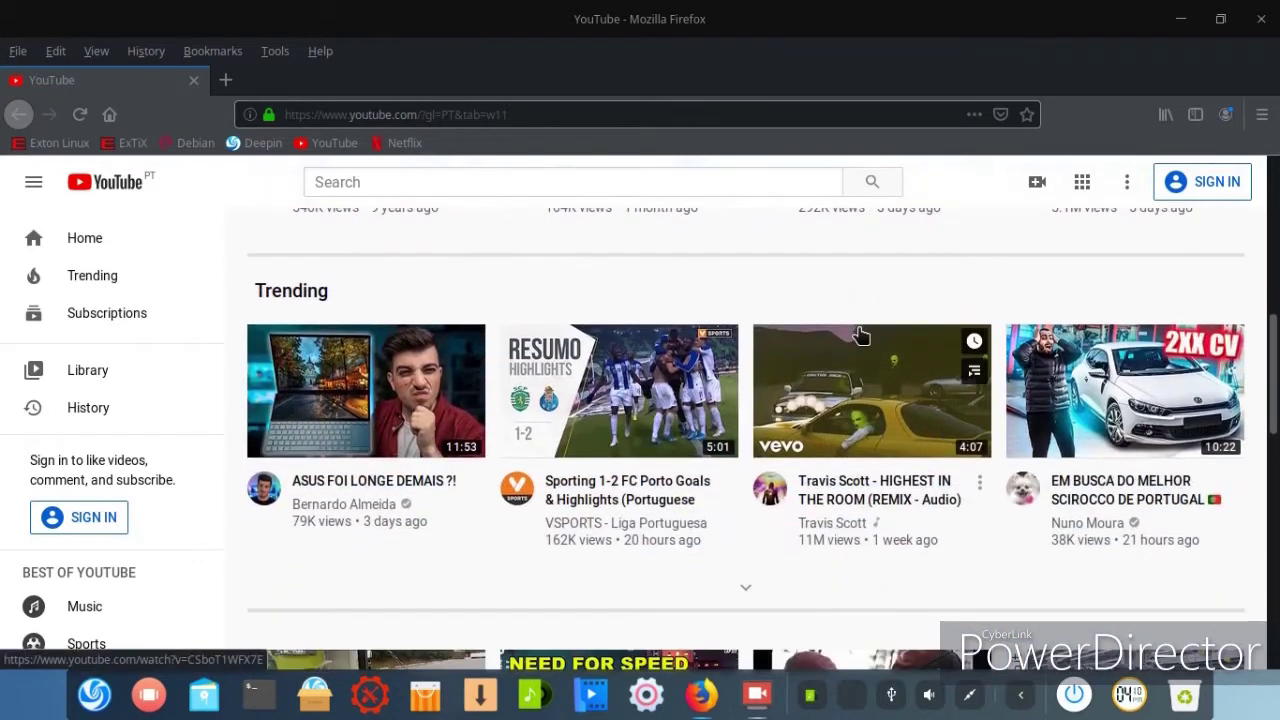
scroll(860, 333, down, 2)
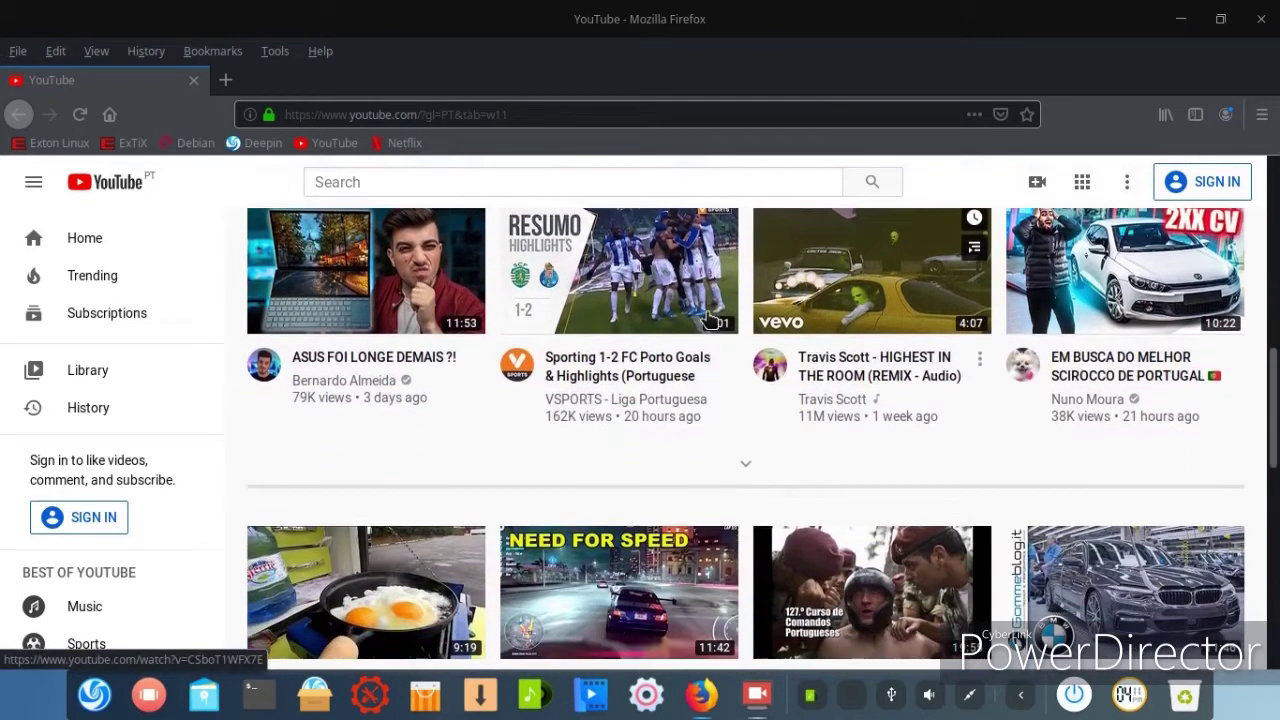
- Play the trending video "ASUS FOI LONGE DEMAIS ?!" and copy its video URL
click(350, 280)
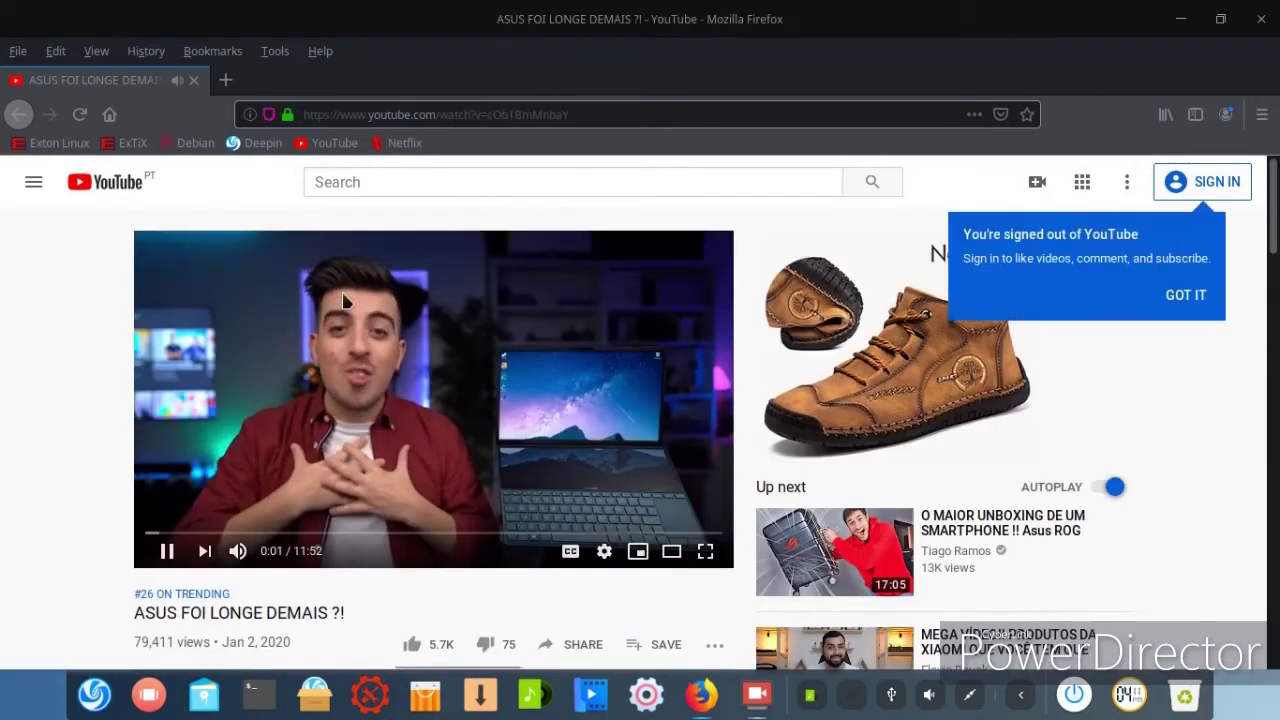
right_click(342, 300)
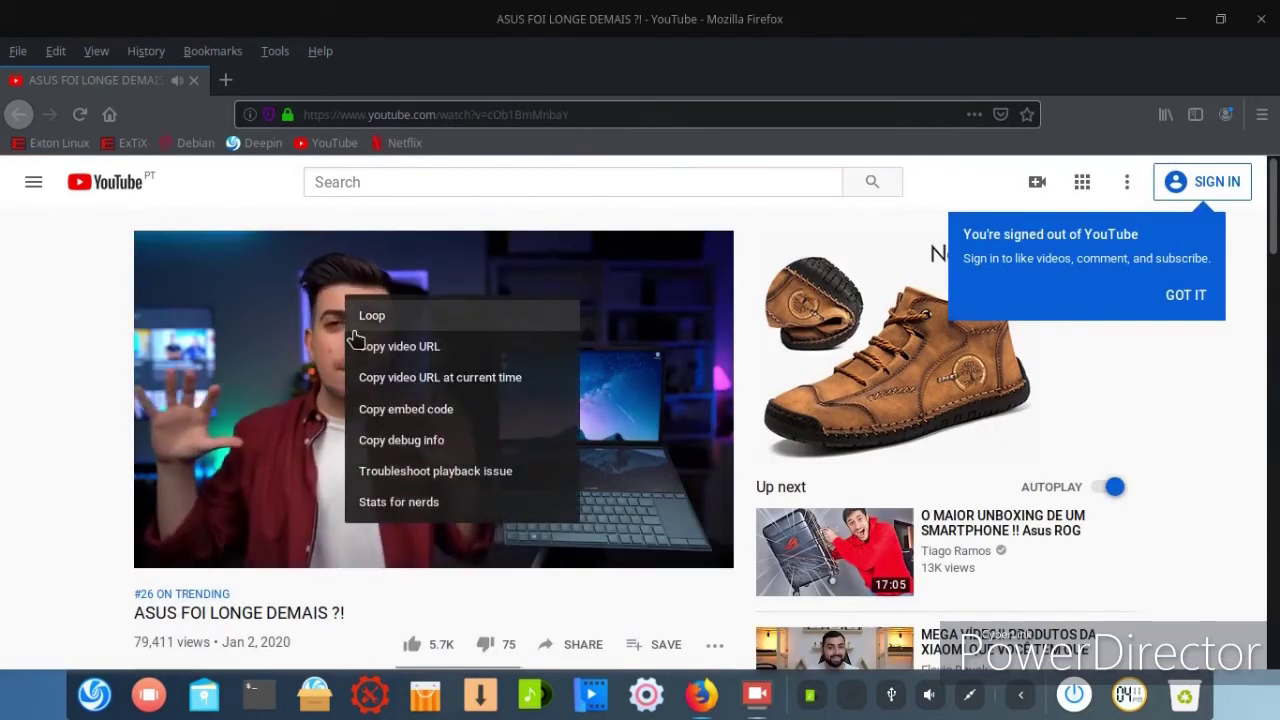
click(355, 345)
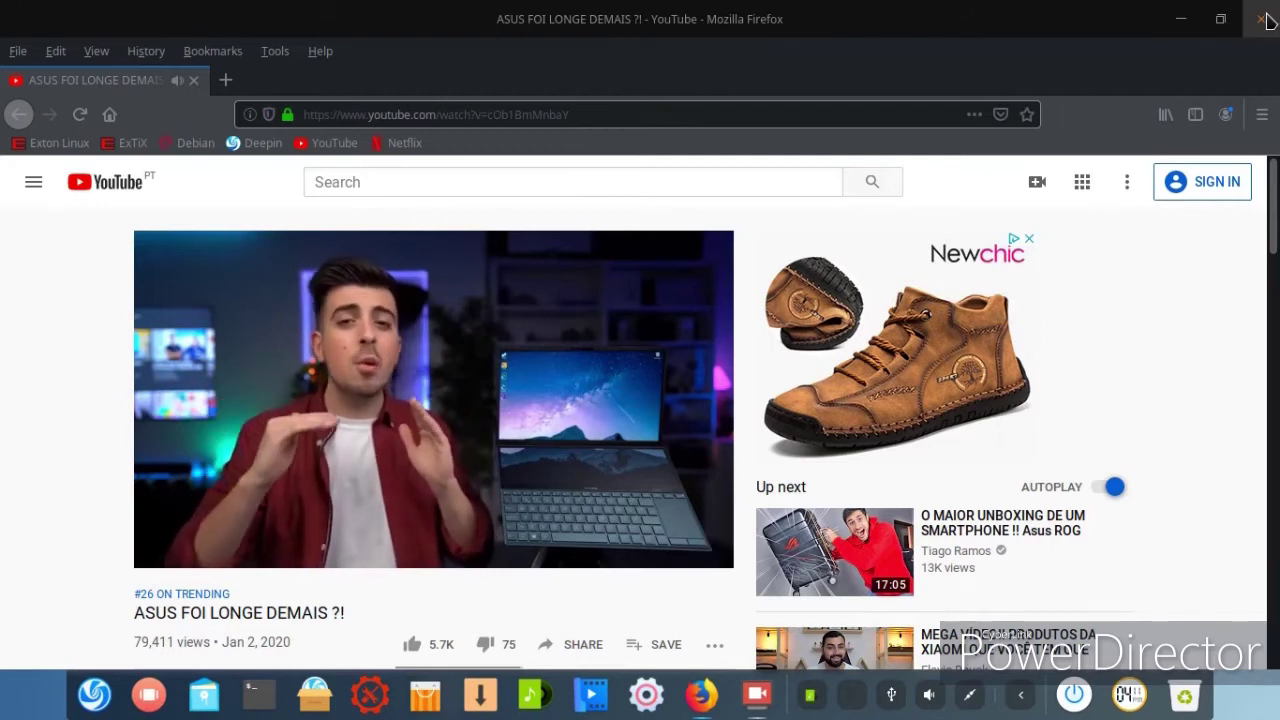
- Restore the maximized Firefox window, reposition it and make it taller, and close the browser
click(1220, 18)
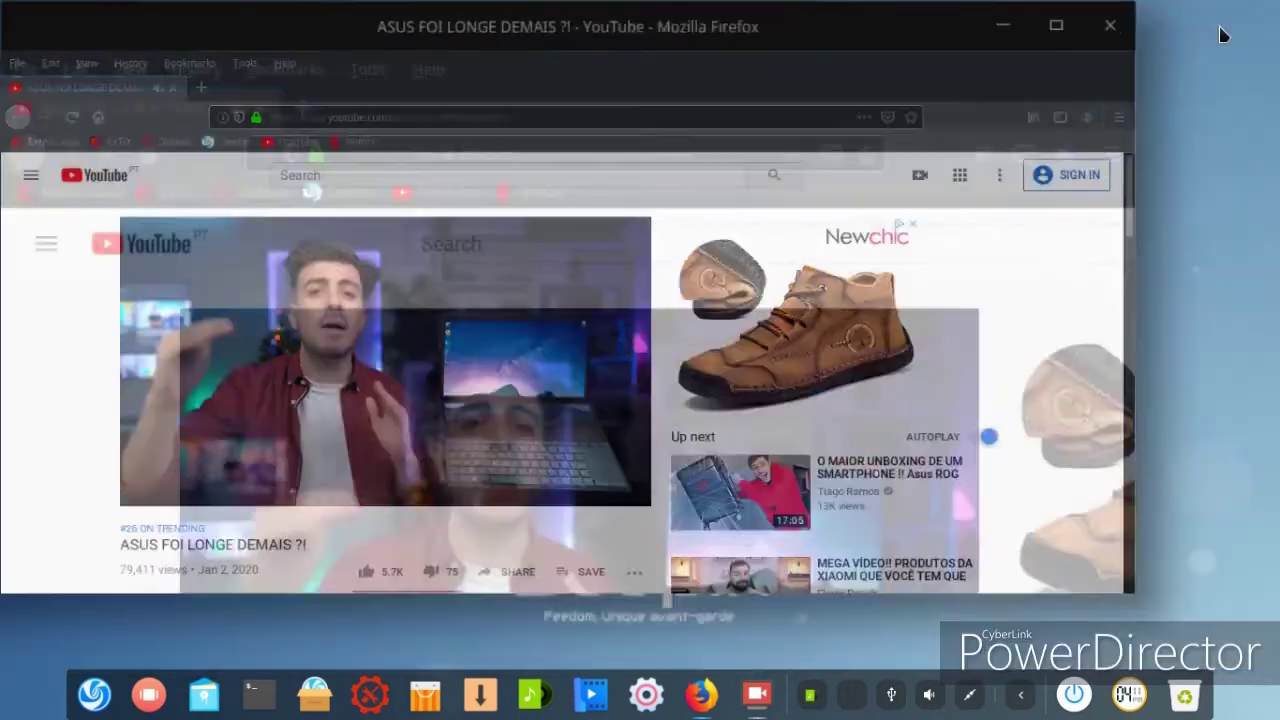
drag(372, 48, 549, 112)
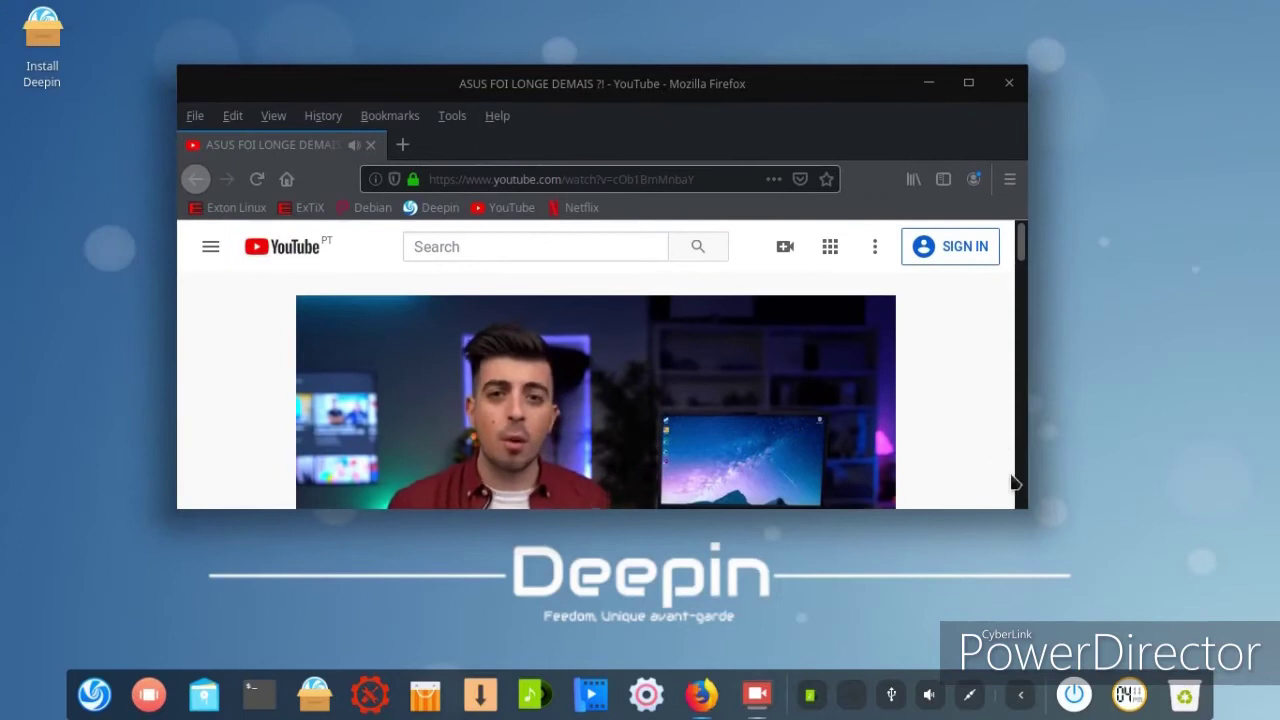
drag(1015, 510, 1000, 624)
scroll(942, 372, down, 3)
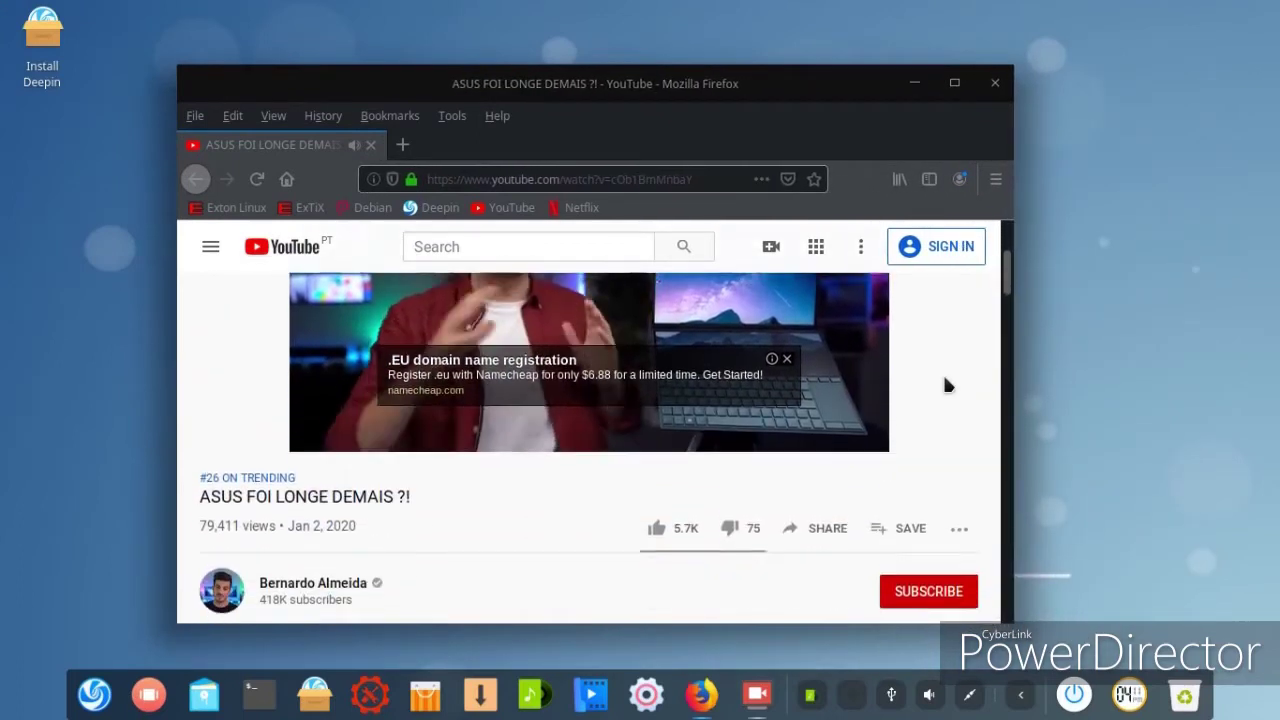
scroll(942, 372, up, 2)
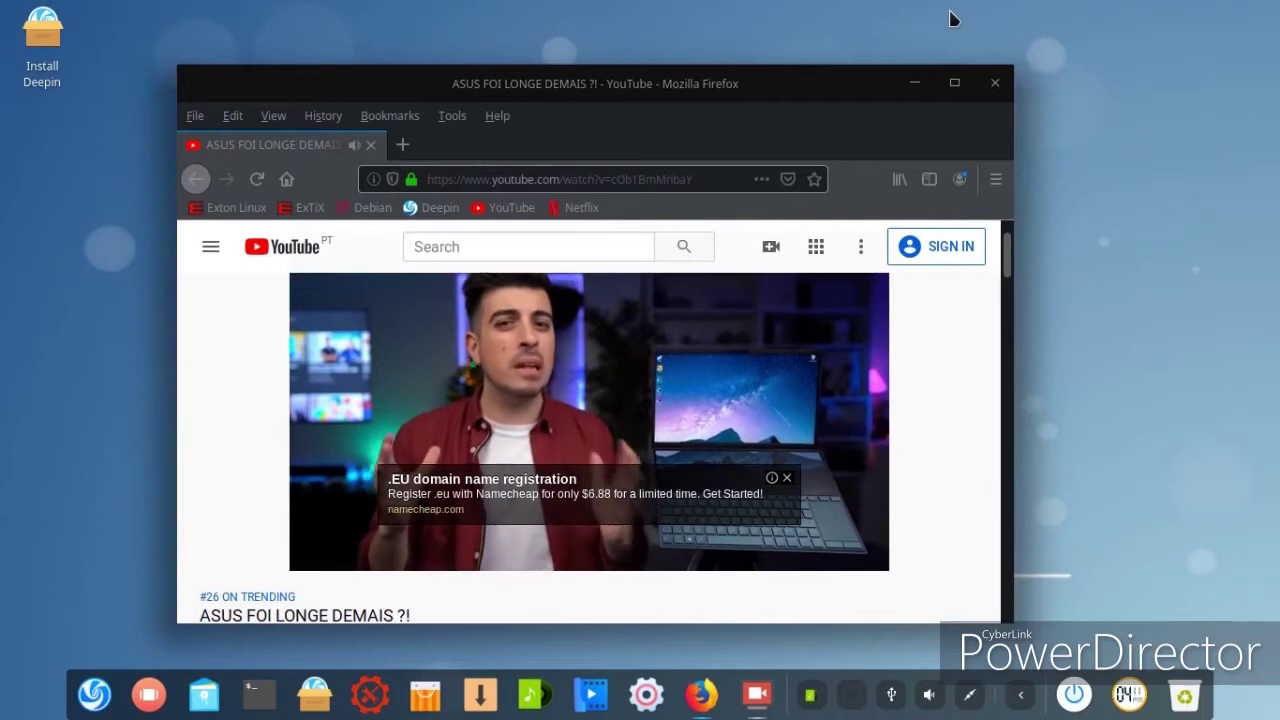
click(995, 83)
- Set the desktop wallpaper to the image of purple clouds over green hills and leave the wallpaper chooser
right_click(297, 205)
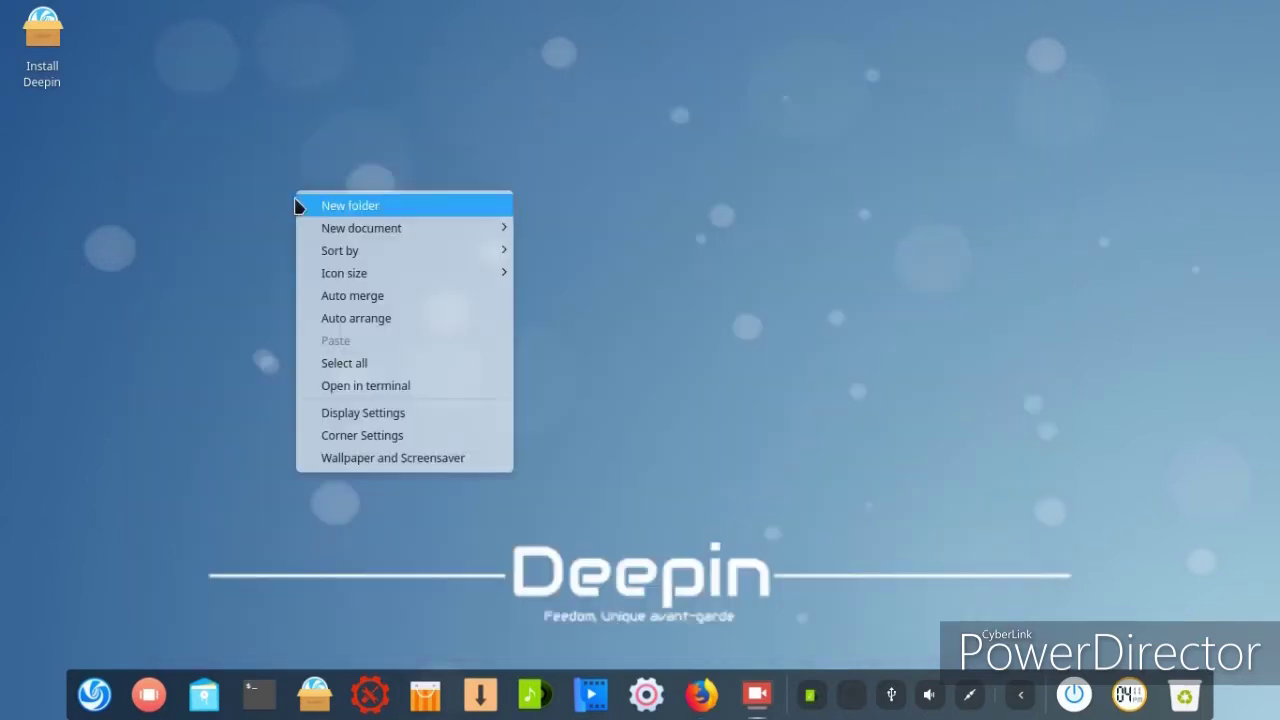
click(327, 457)
click(12, 698)
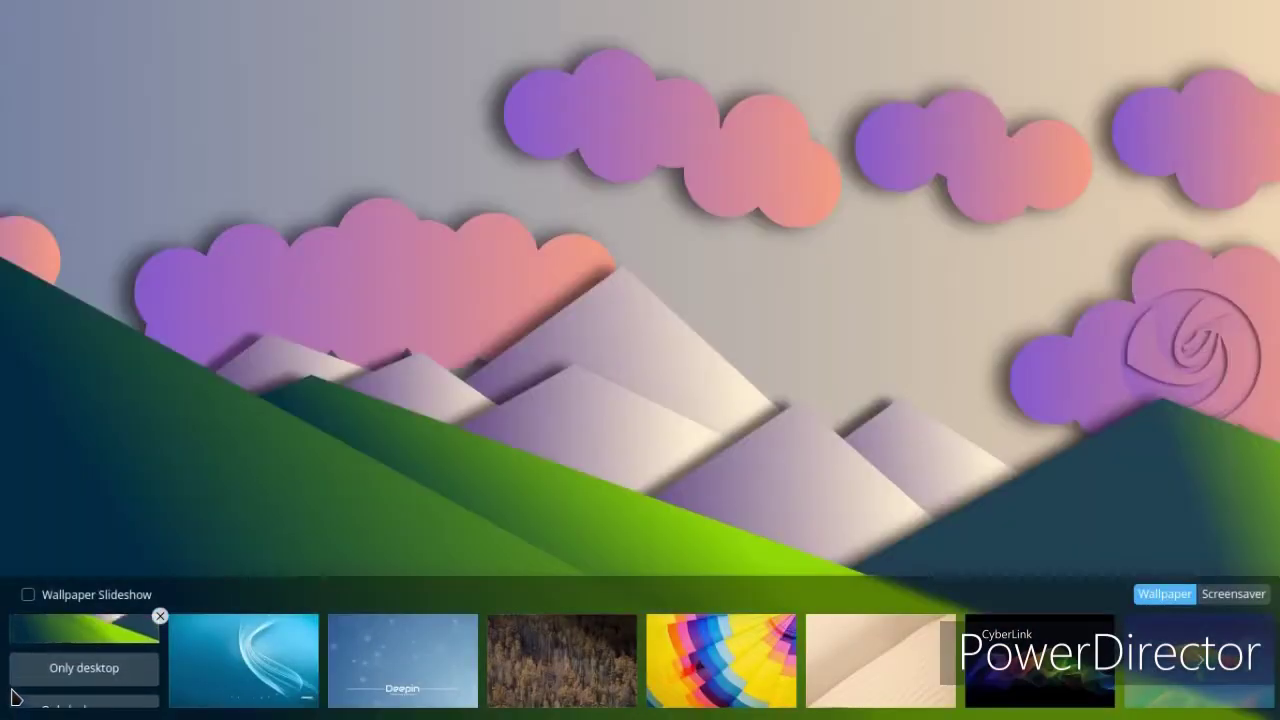
click(462, 332)
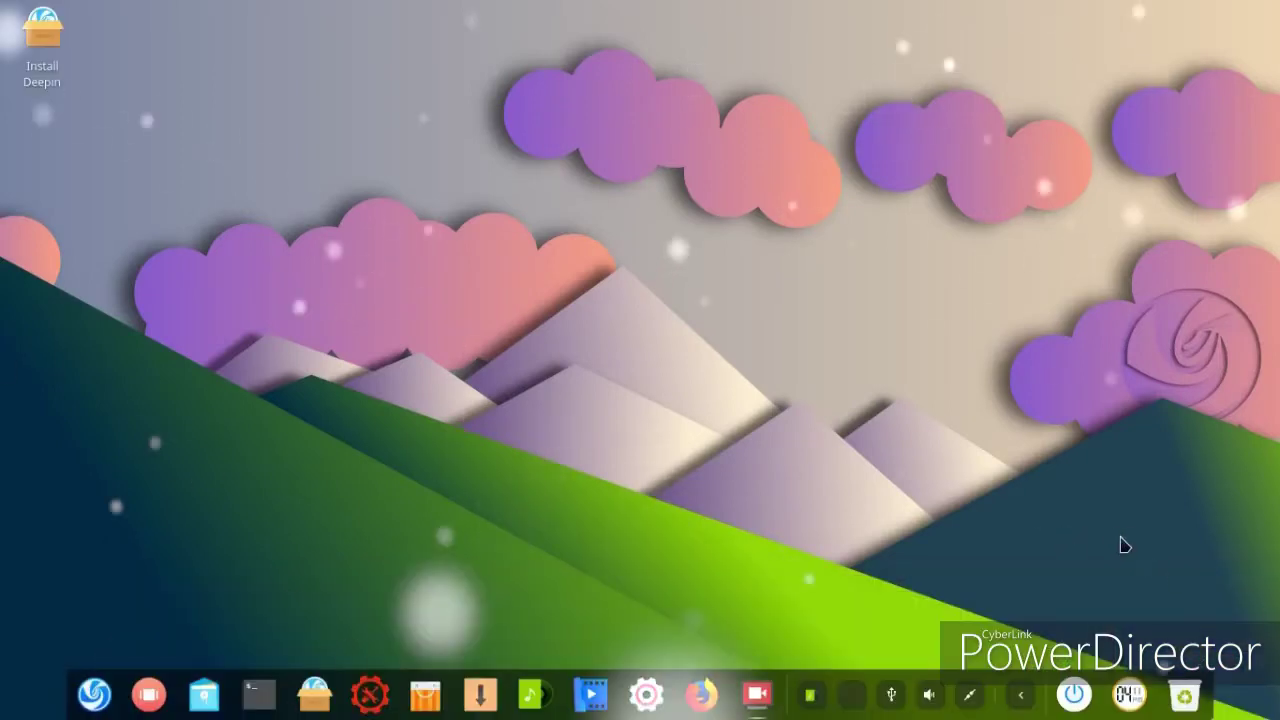
- View the Trash folder and close it, and open the calendar from the dock clock
click(1178, 695)
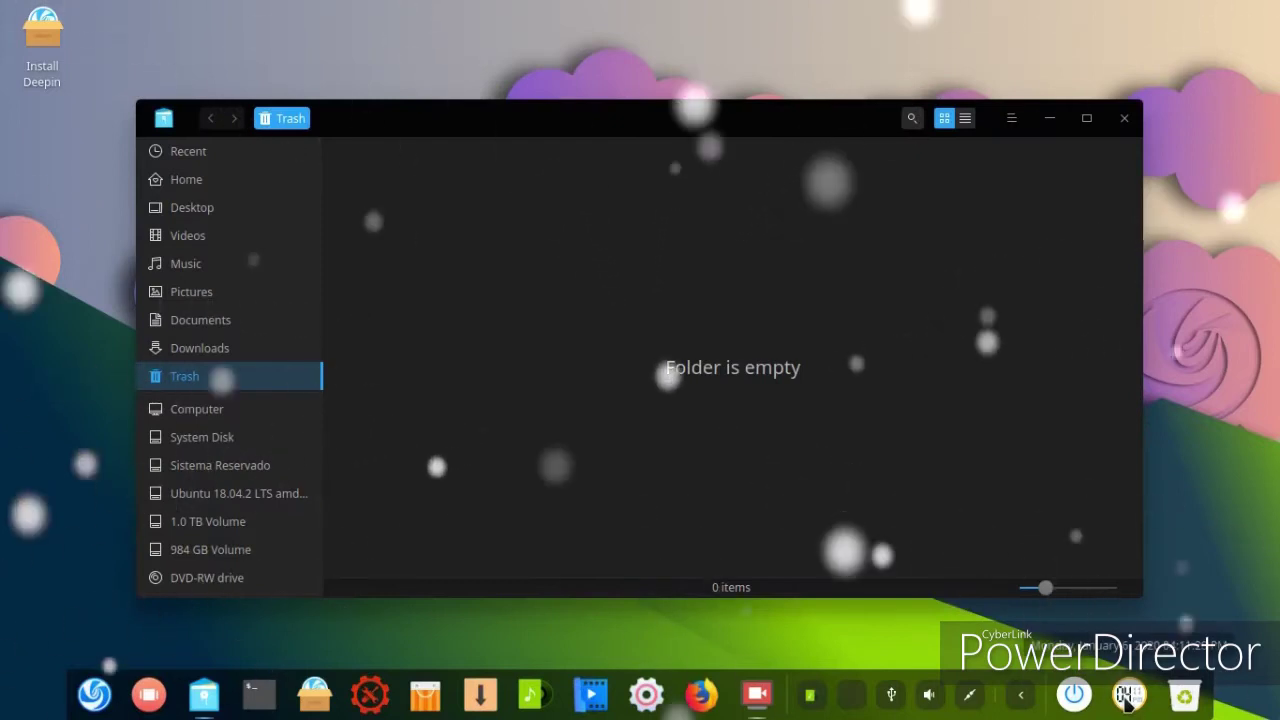
click(1124, 119)
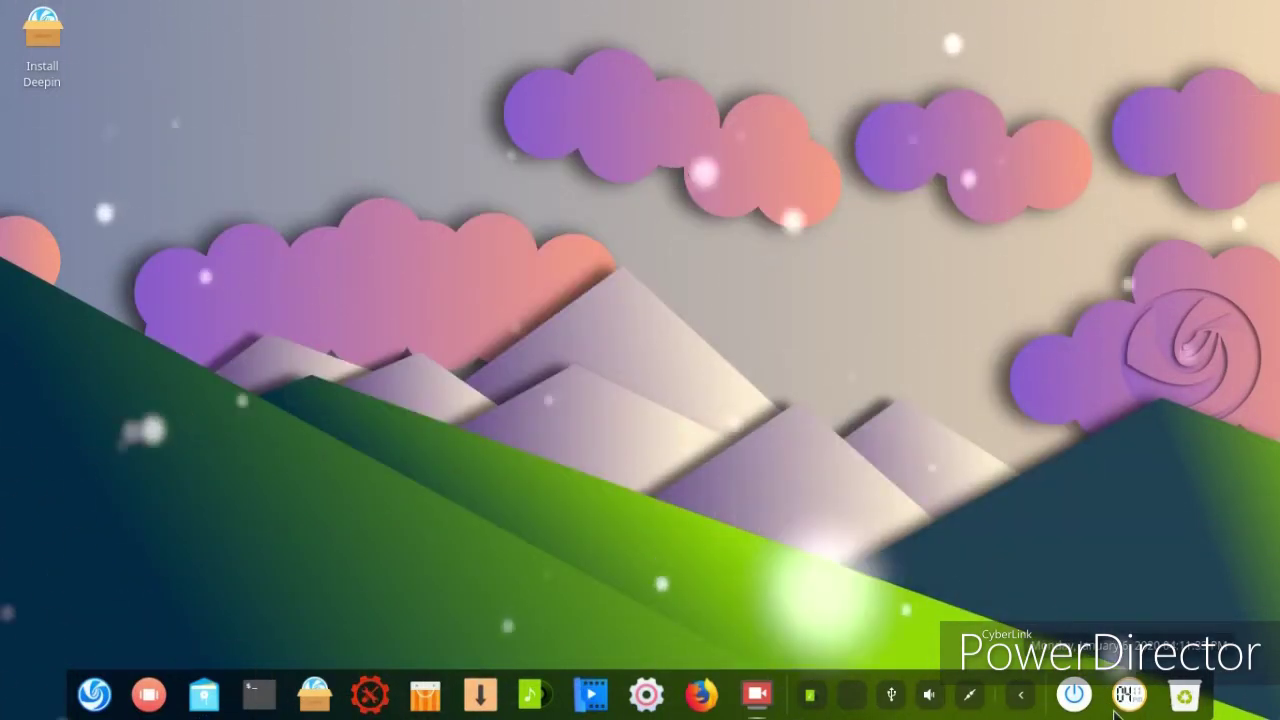
click(1113, 706)
- Start the system monitor from the power screen, move its window aside and close the calendar behind it
click(1102, 695)
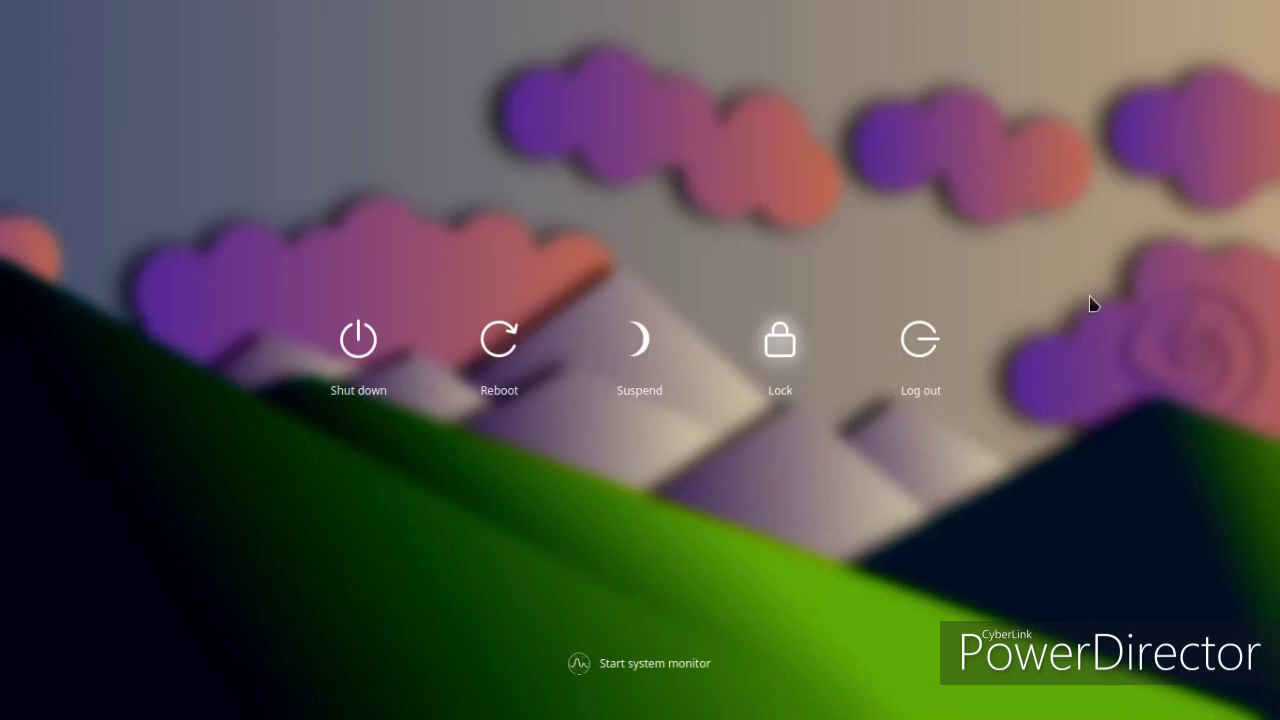
click(731, 660)
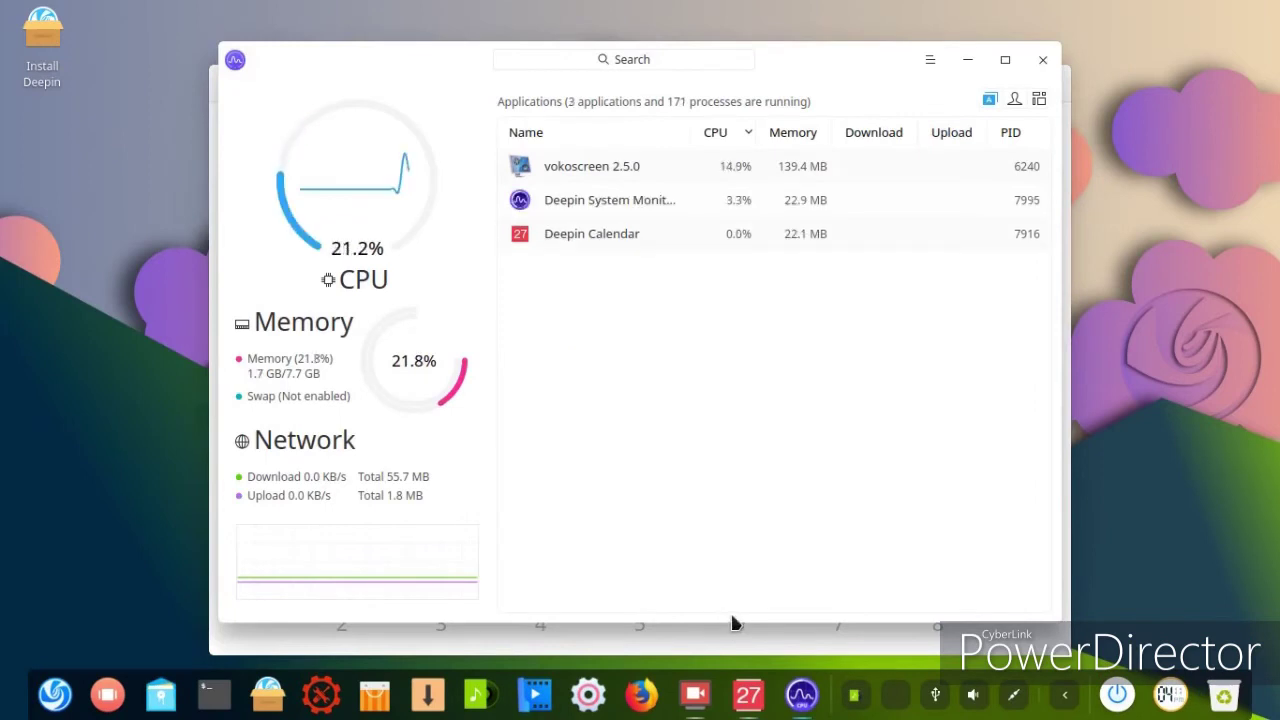
click(695, 694)
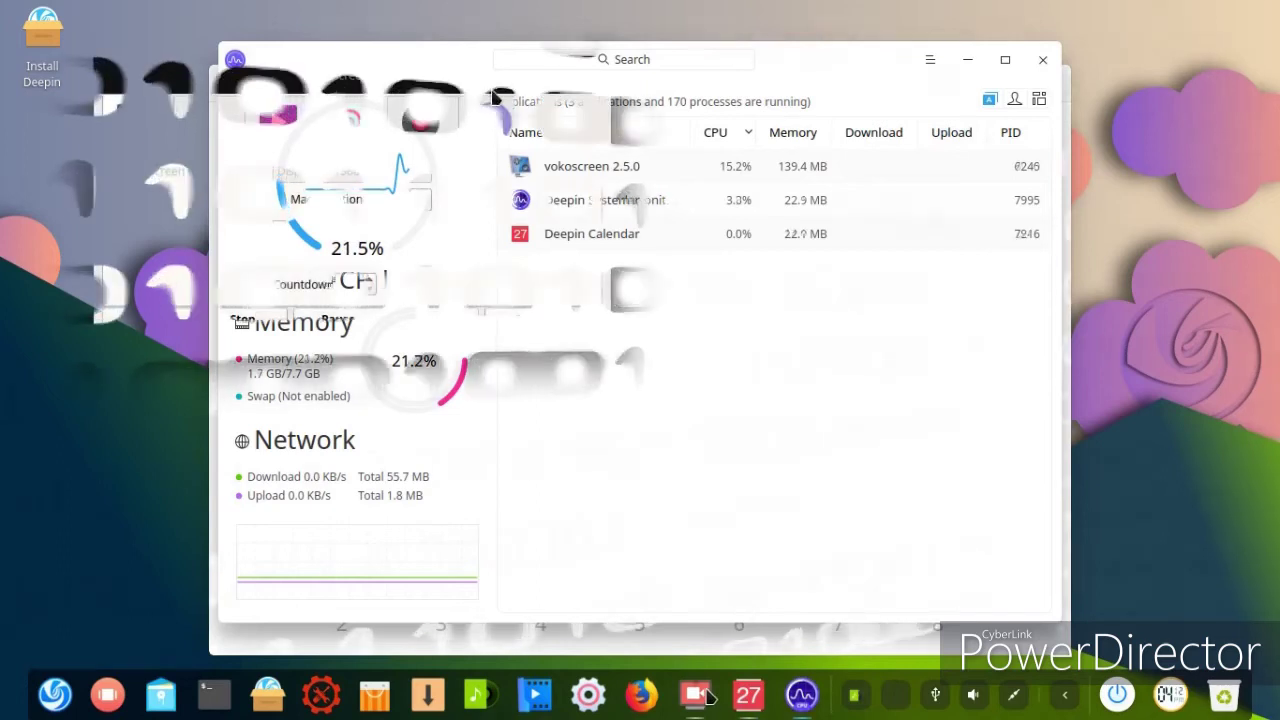
click(503, 82)
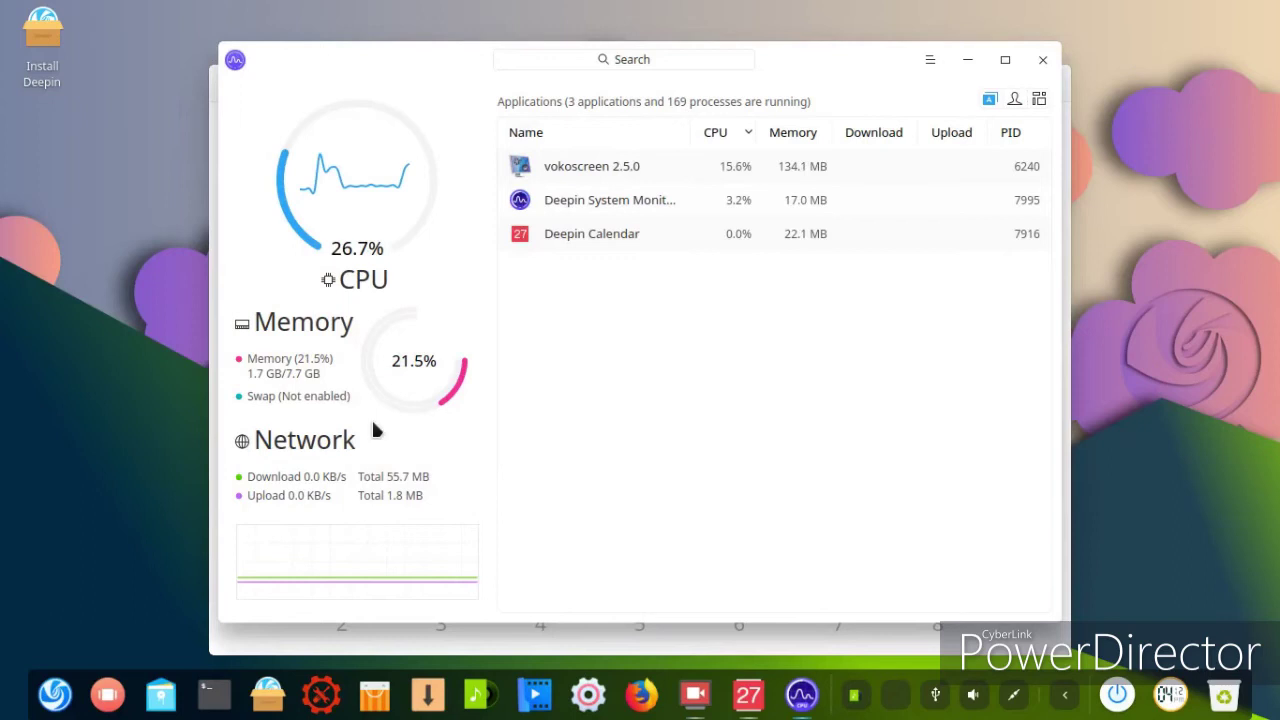
drag(595, 58, 537, 59)
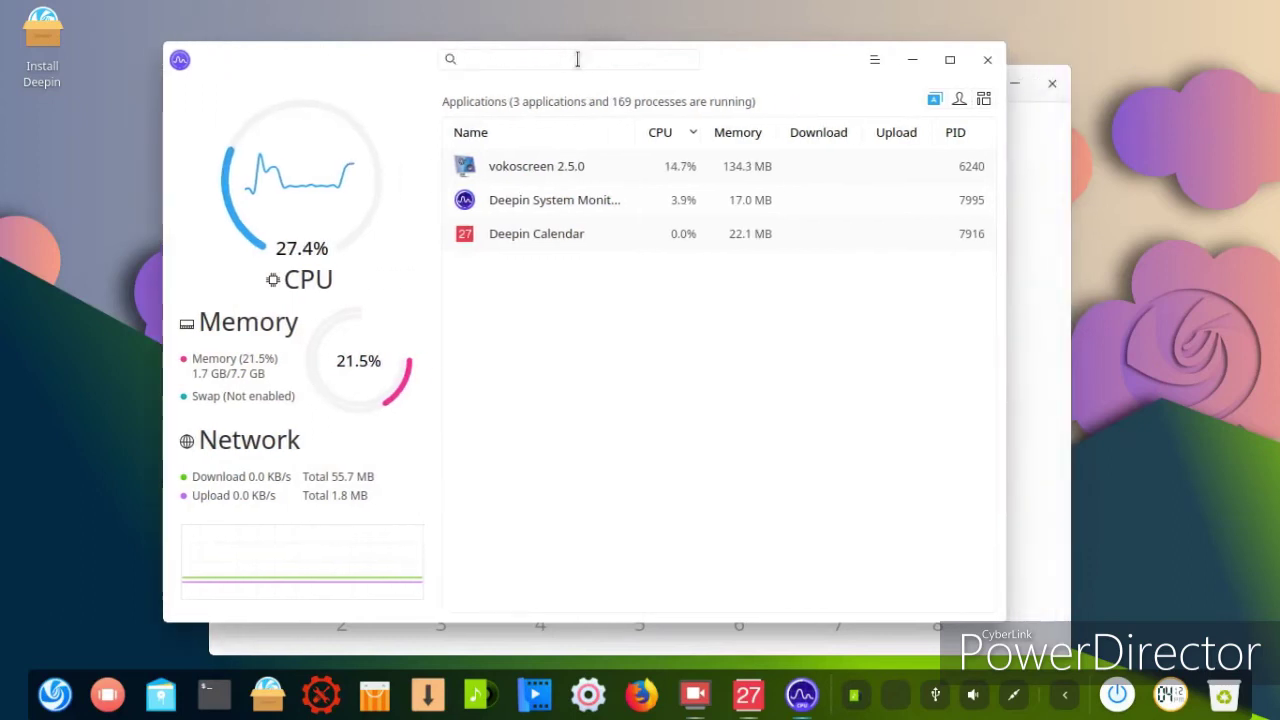
click(1051, 84)
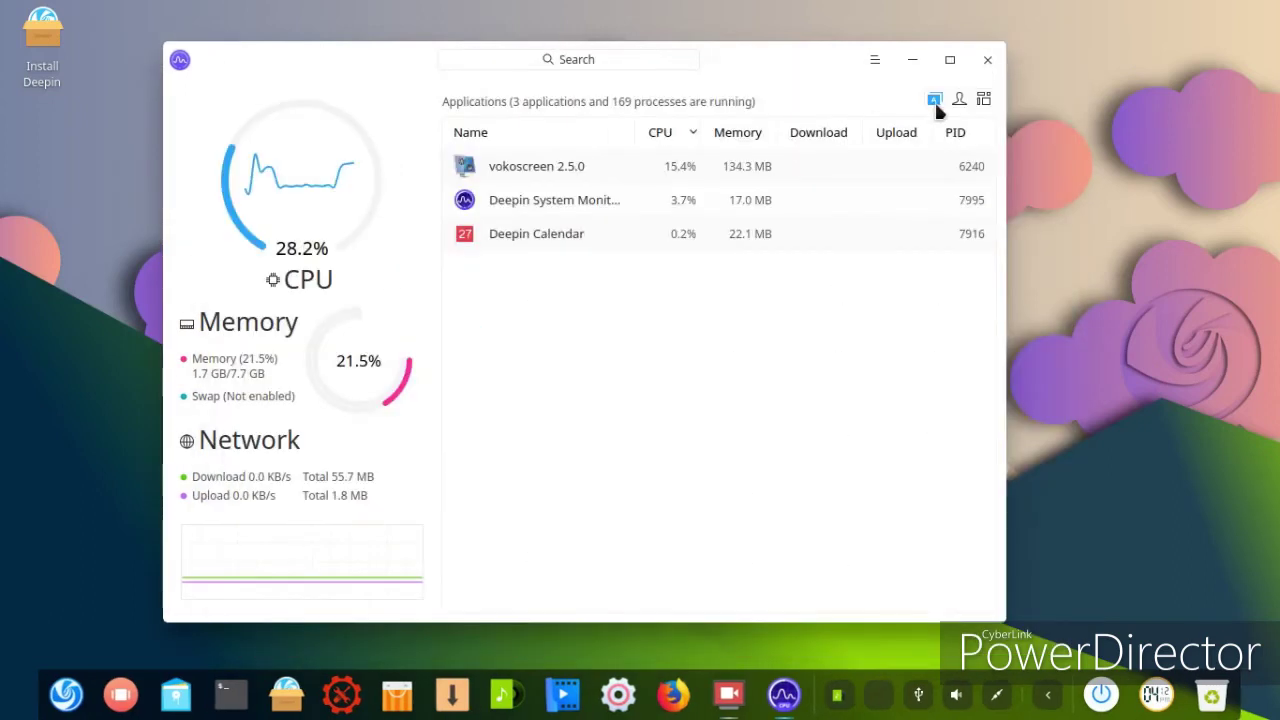
- Switch the system monitor through the user's own processes, all processes and back to applications, and close it
click(956, 100)
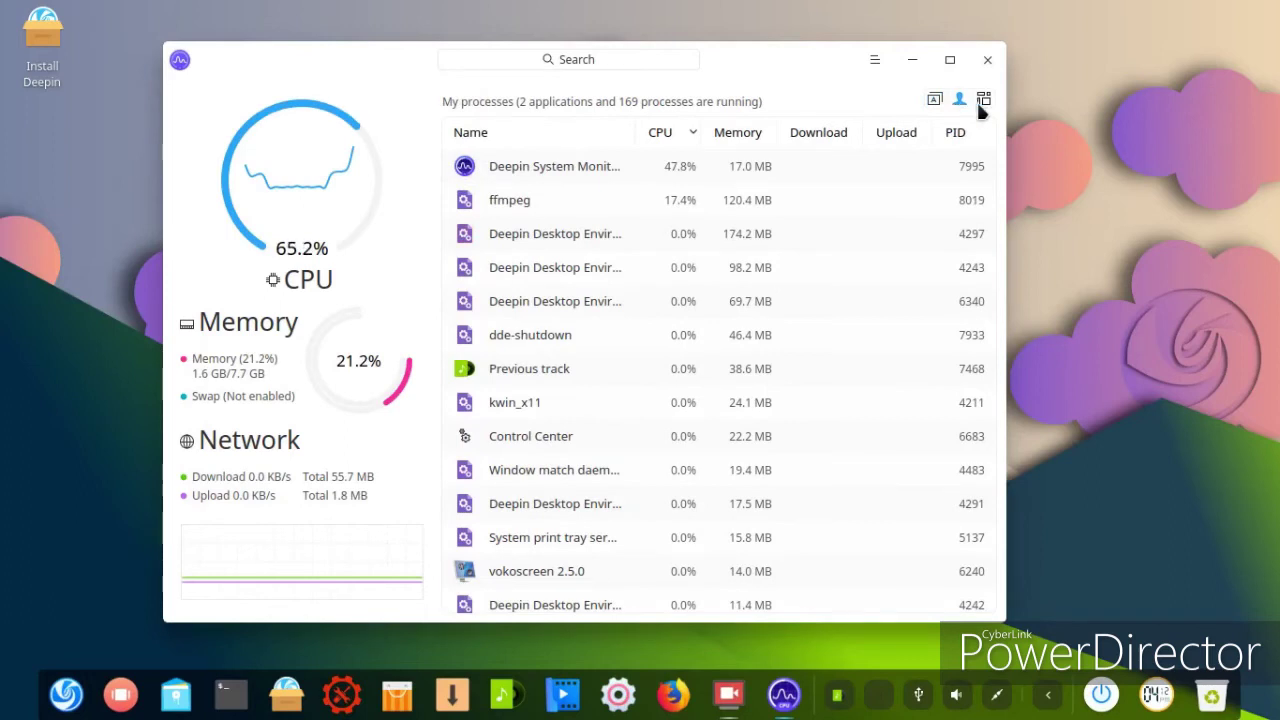
click(982, 100)
click(933, 100)
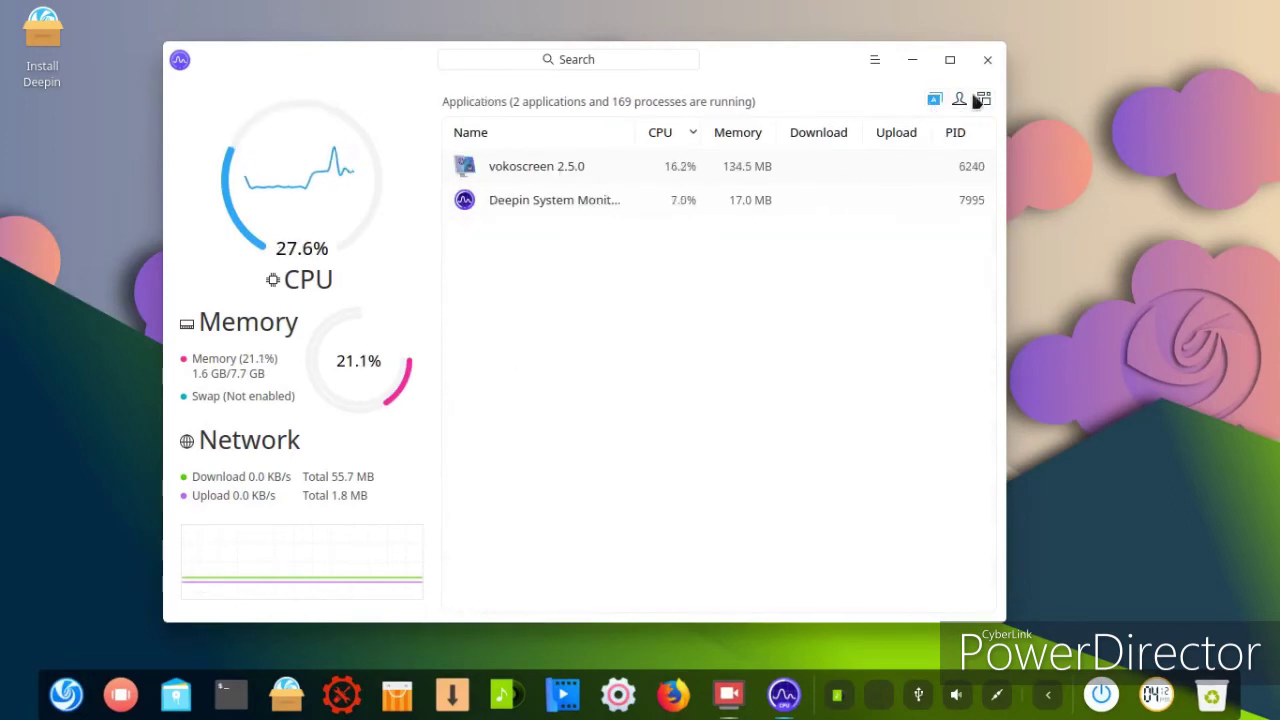
click(987, 60)
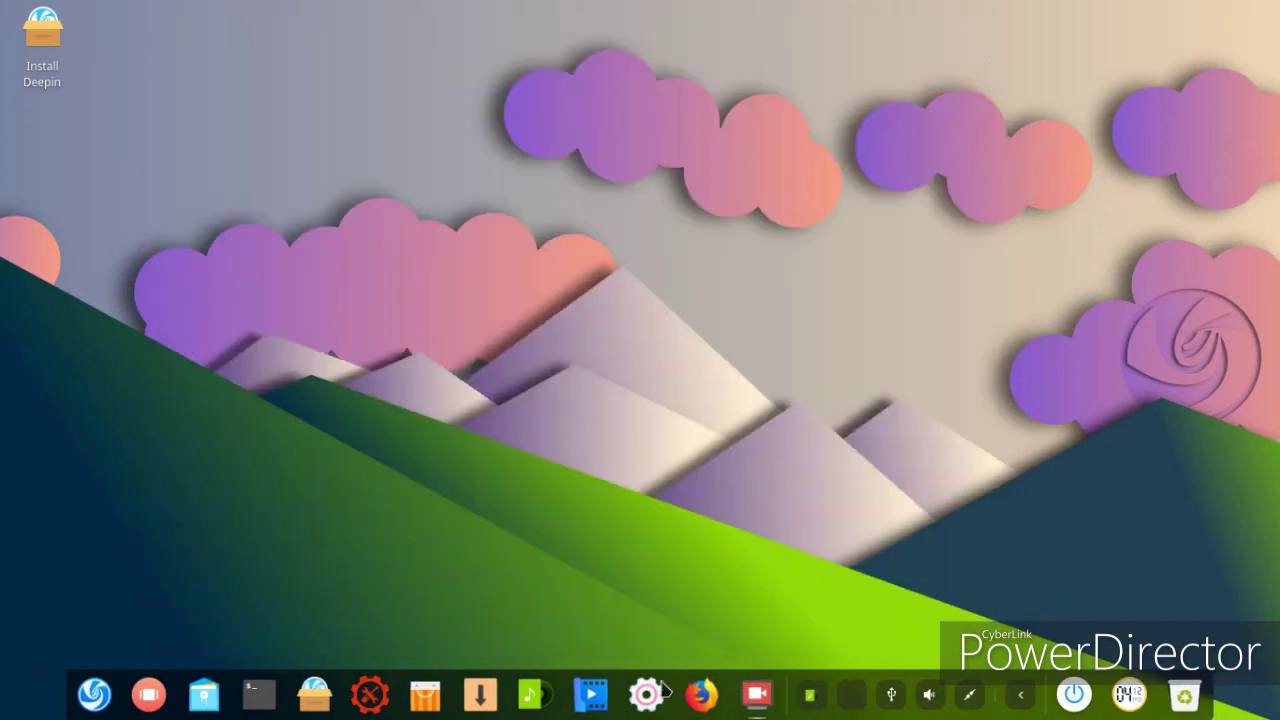
click(932, 698)
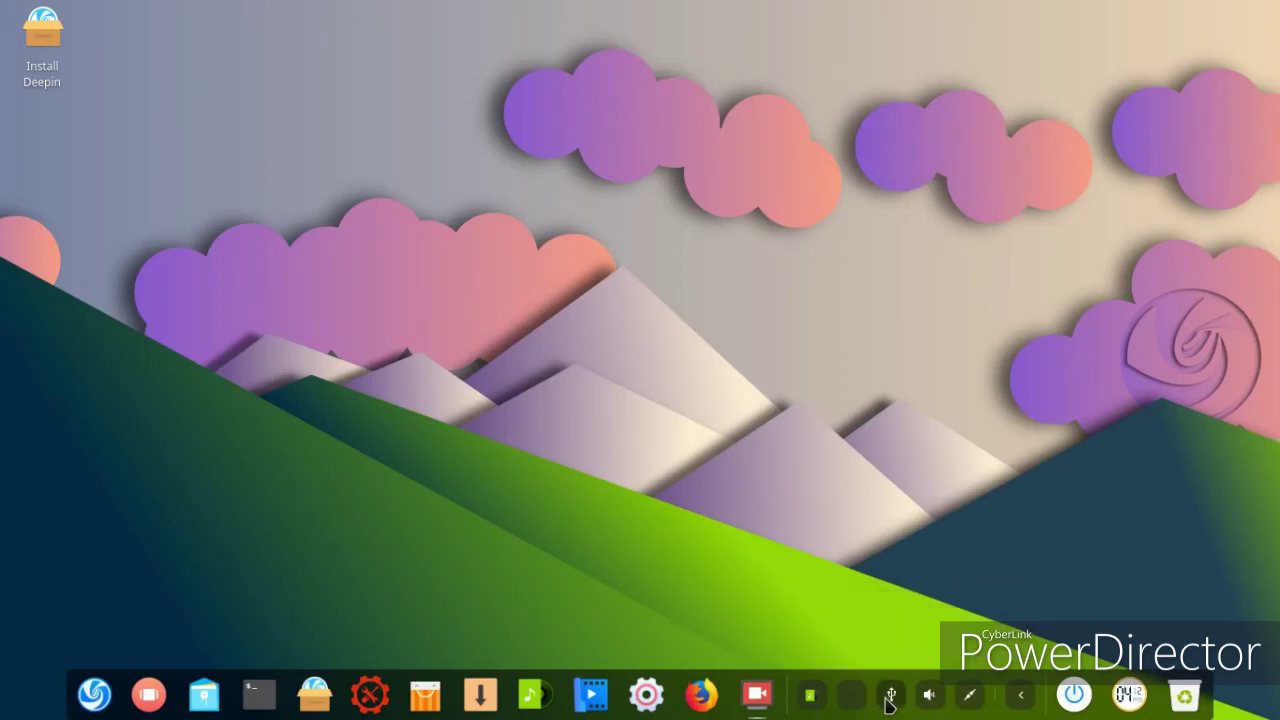
click(887, 700)
right_click(640, 196)
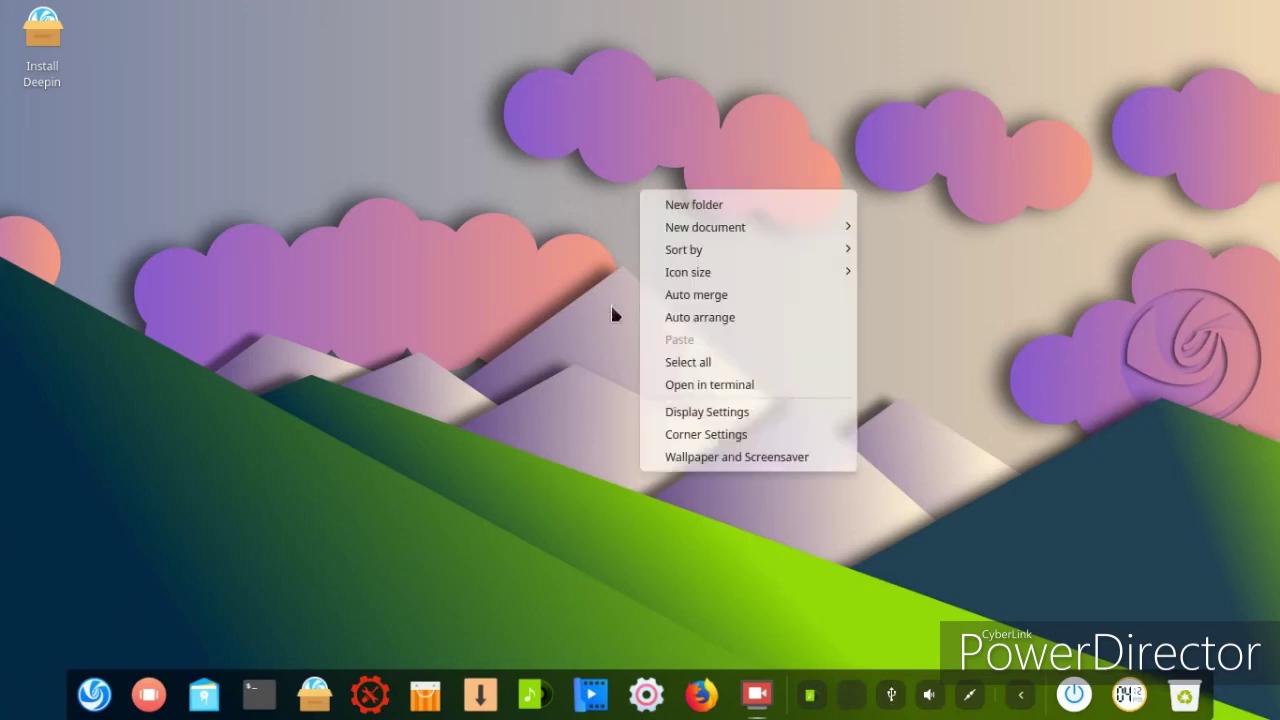
click(368, 575)
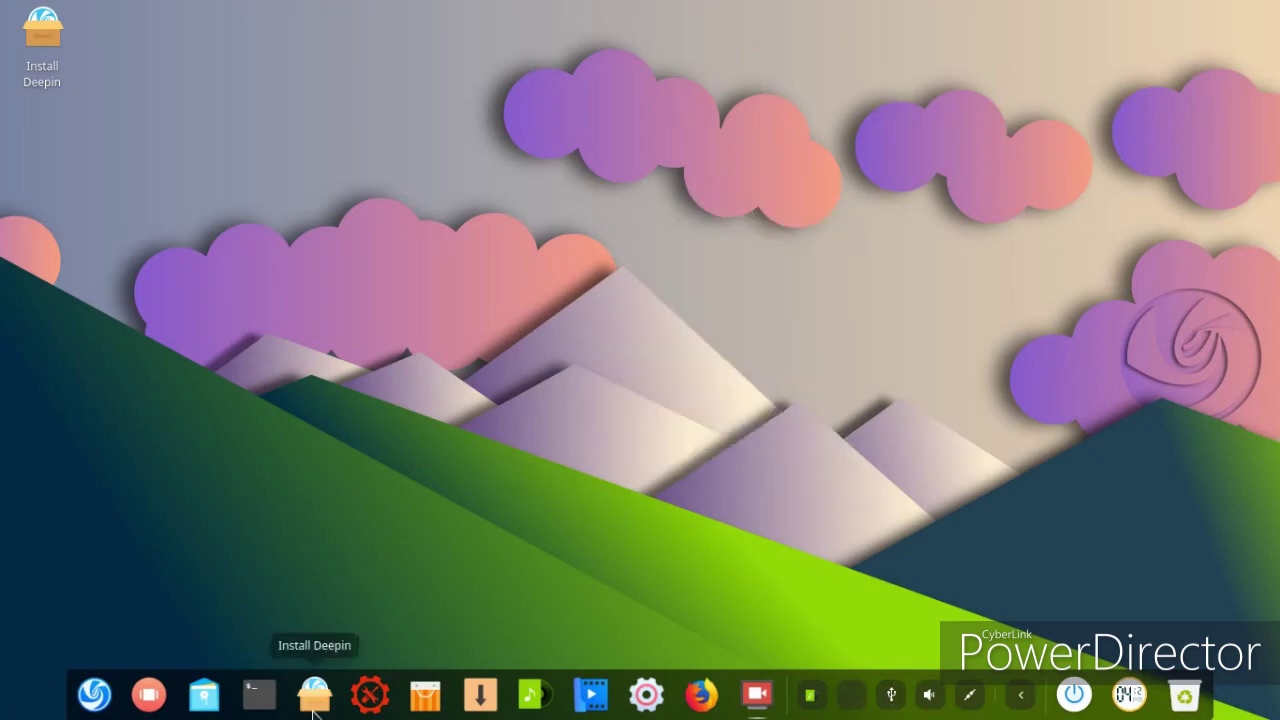
- Switch to the file manager, go to the Videos folder and play dde-introduction.mp4
click(204, 700)
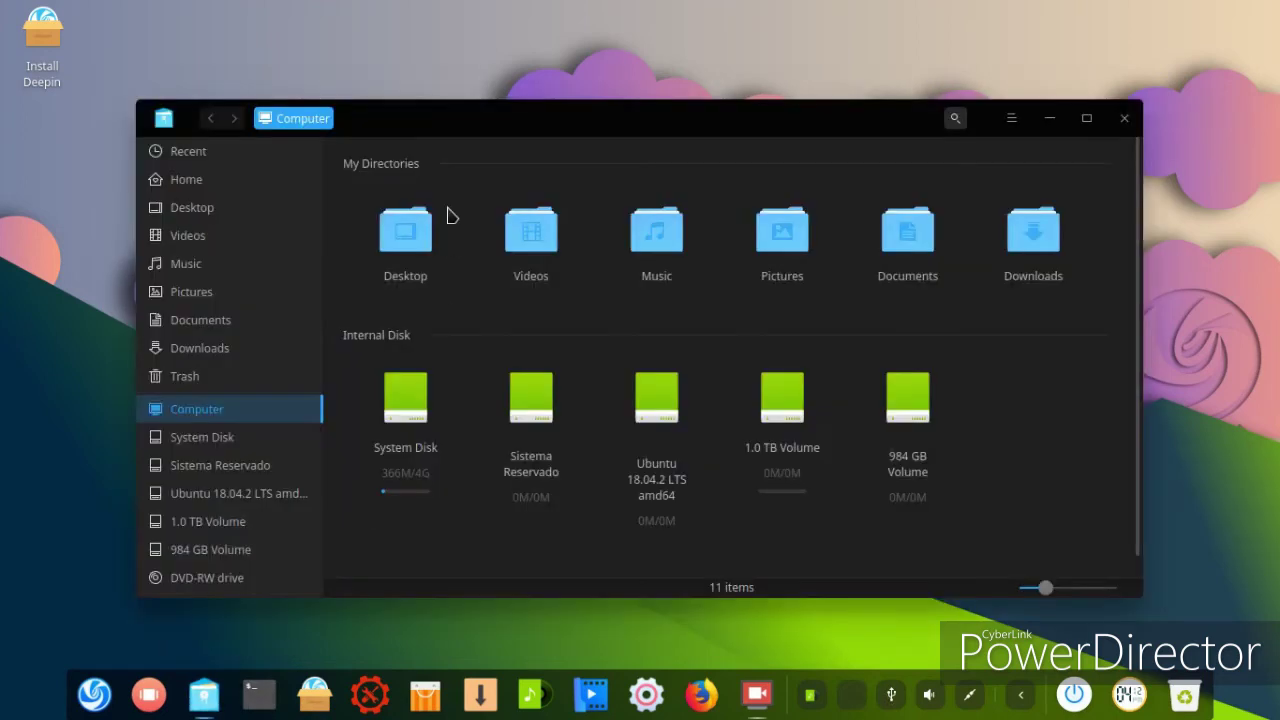
double_click(538, 238)
double_click(390, 172)
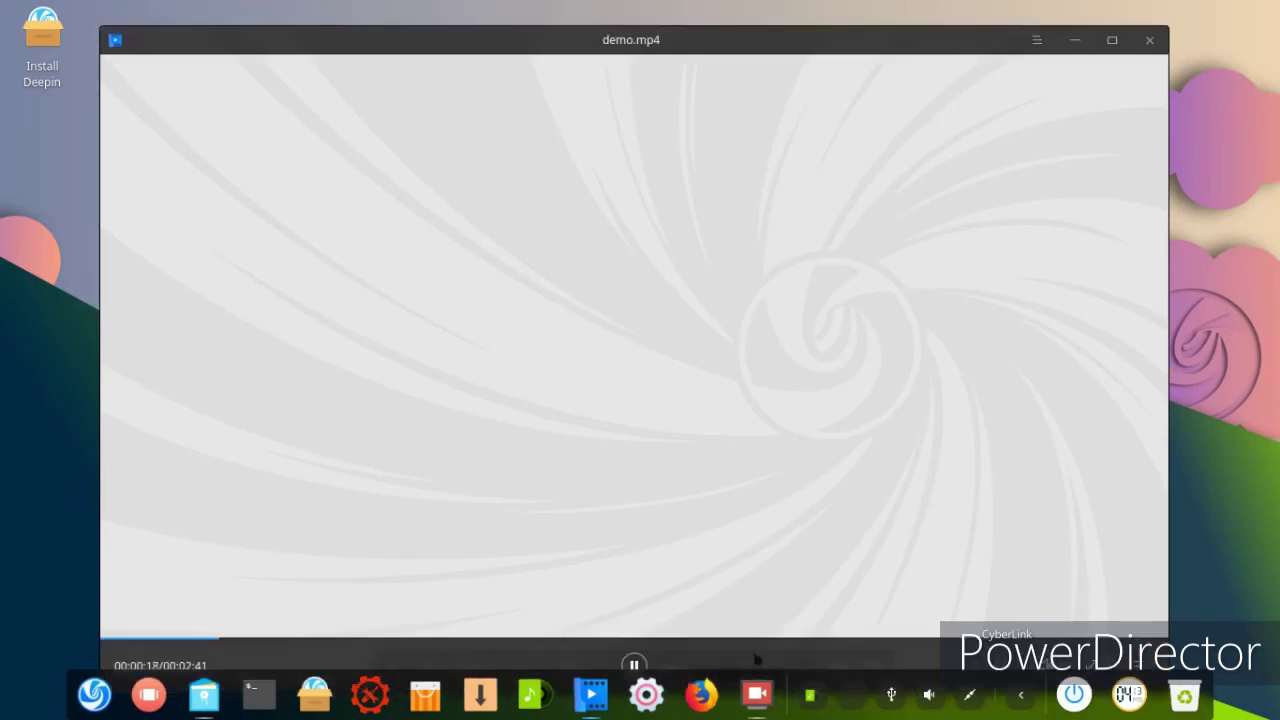
- Move the video player window to the upper edge of the desktop and skip forward in the video
drag(105, 36, 116, 139)
drag(335, 61, 328, 14)
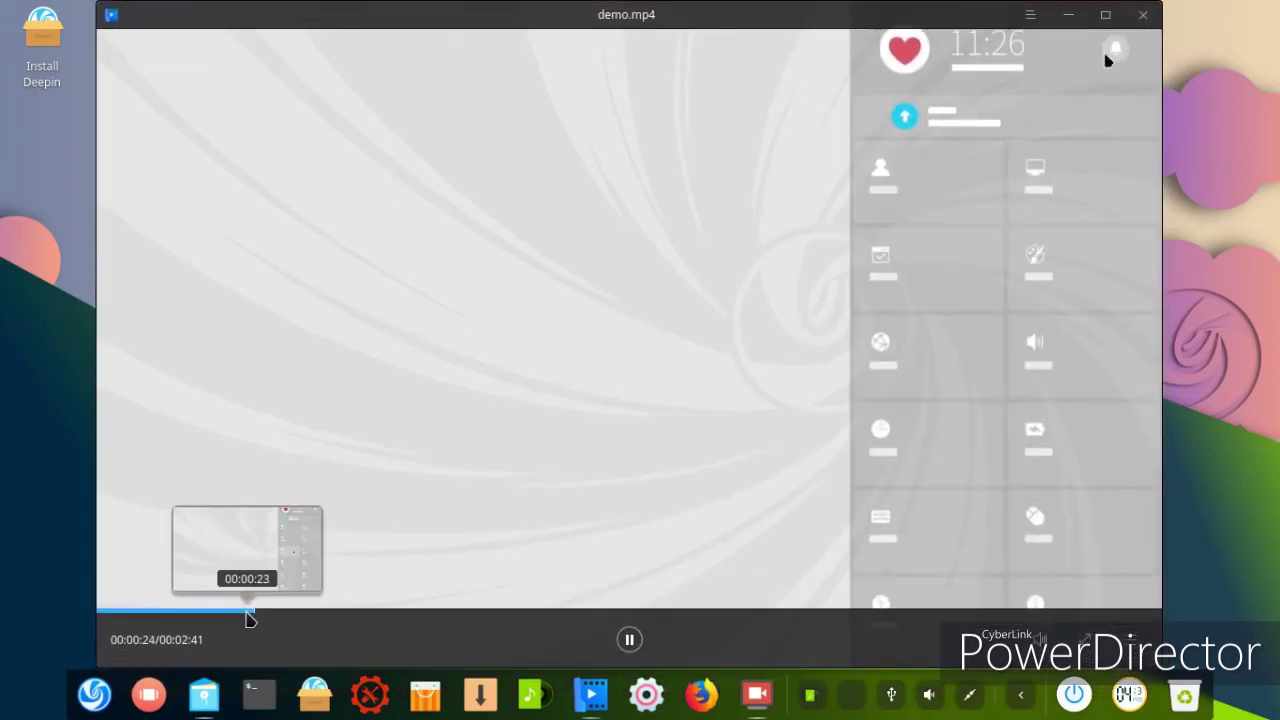
drag(285, 621, 484, 613)
click(483, 612)
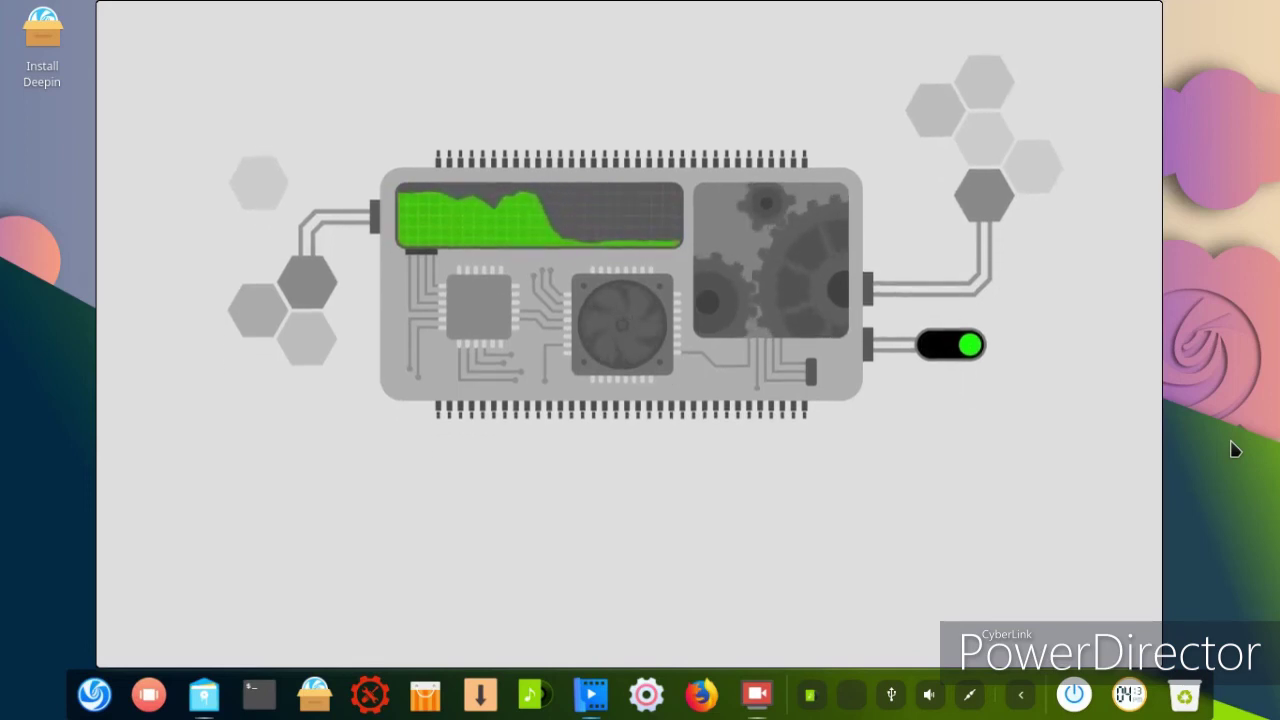
- Pause the video and close both the video player and the file manager
mouse_move(771, 666)
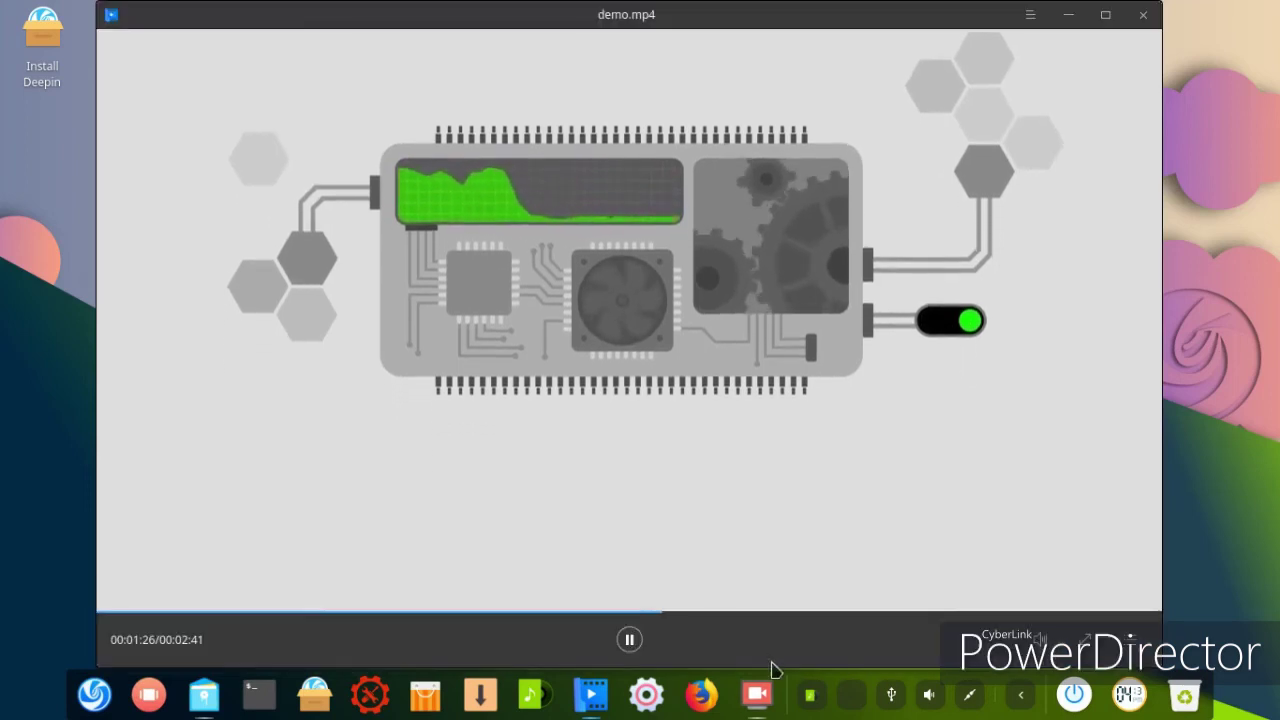
click(624, 642)
click(1136, 18)
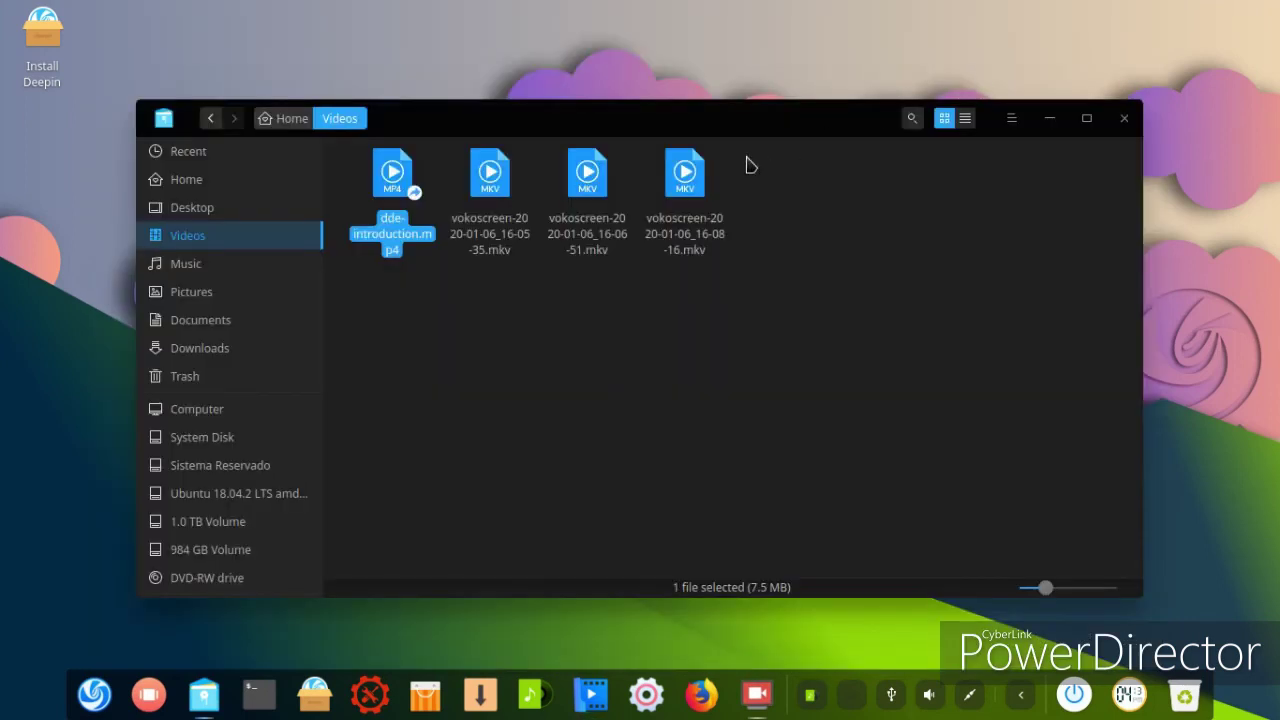
click(1133, 118)
- Change the desktop wallpaper to the blue one with white light swirls and return to the desktop
right_click(458, 142)
click(518, 404)
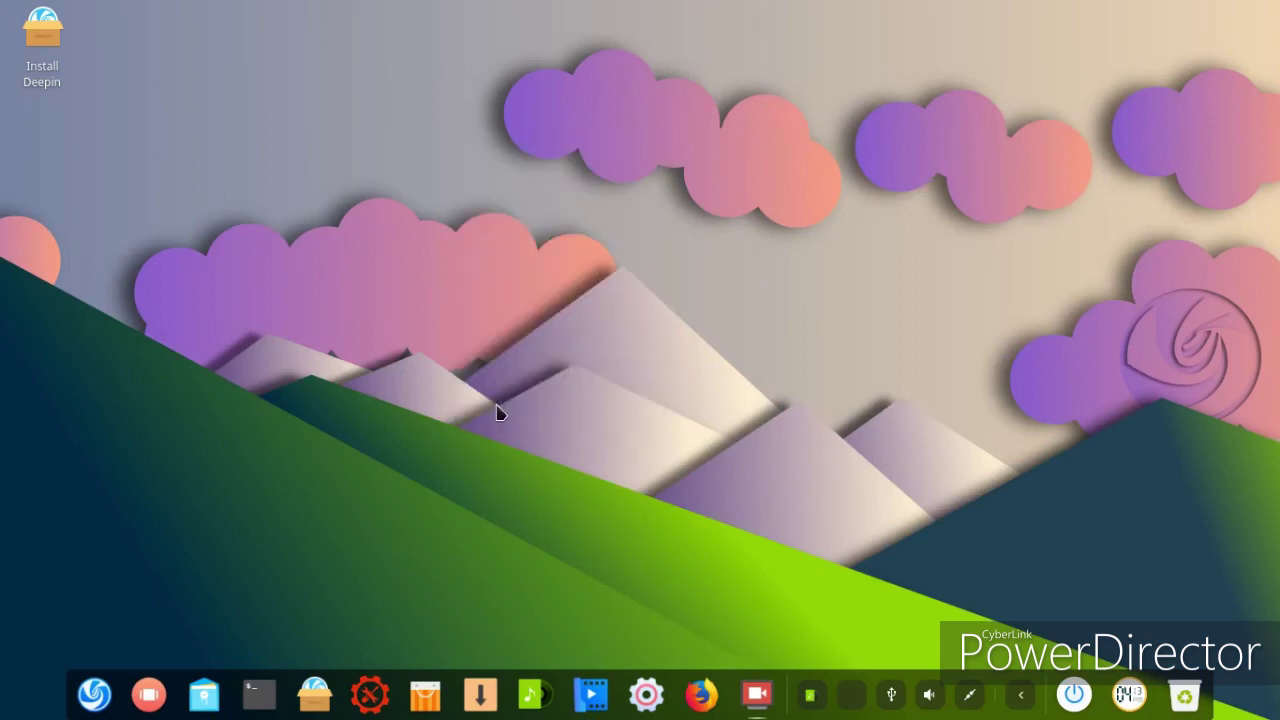
click(245, 655)
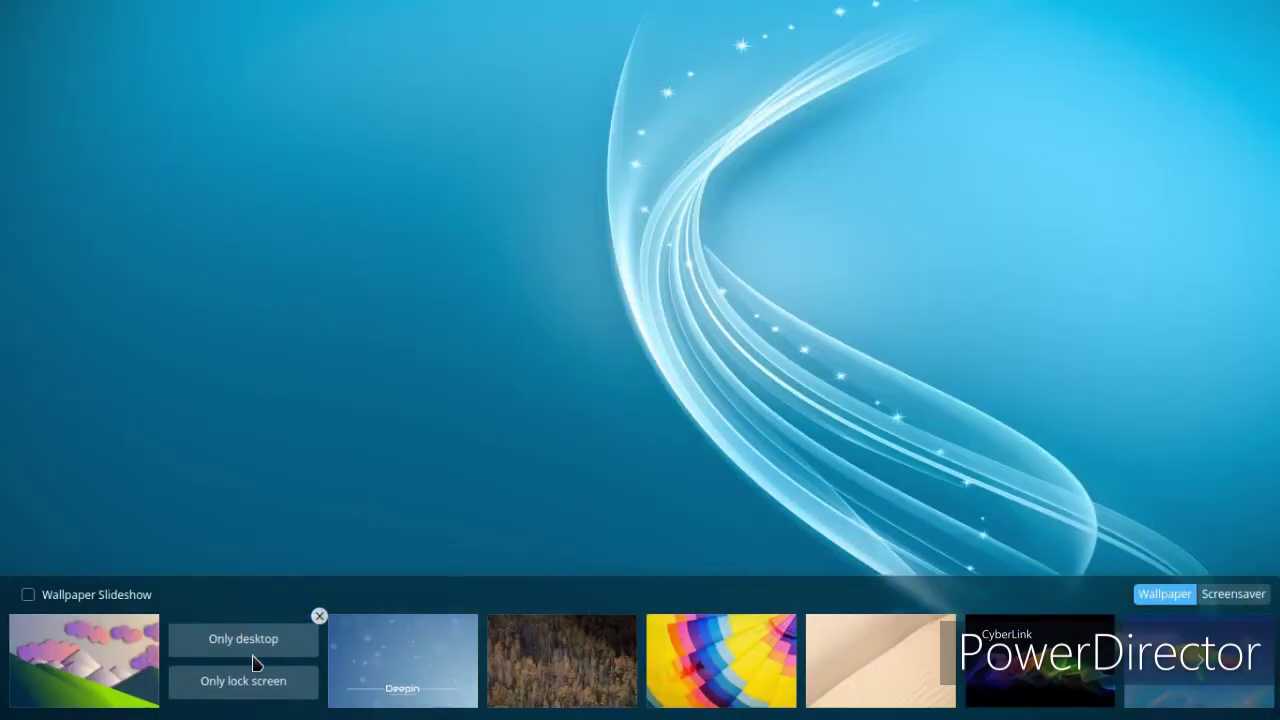
click(577, 392)
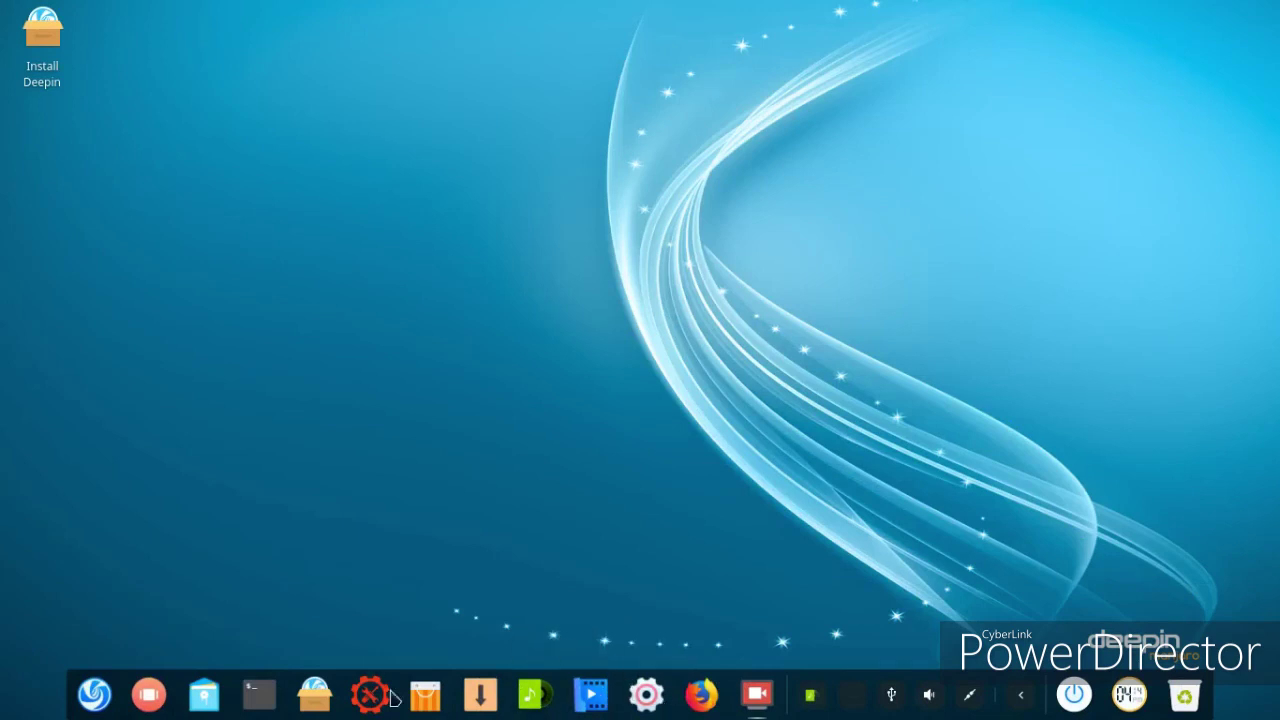
- Open the Introduction application from the launcher and play its welcome video
click(84, 706)
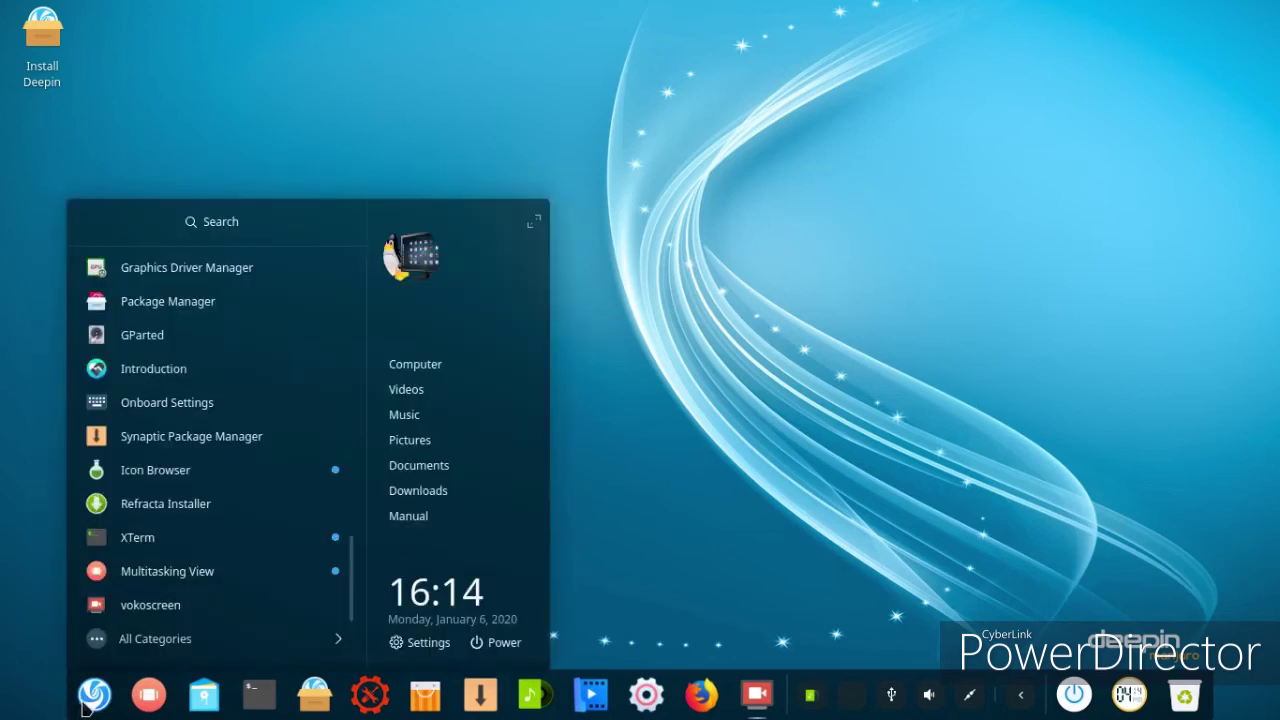
click(152, 376)
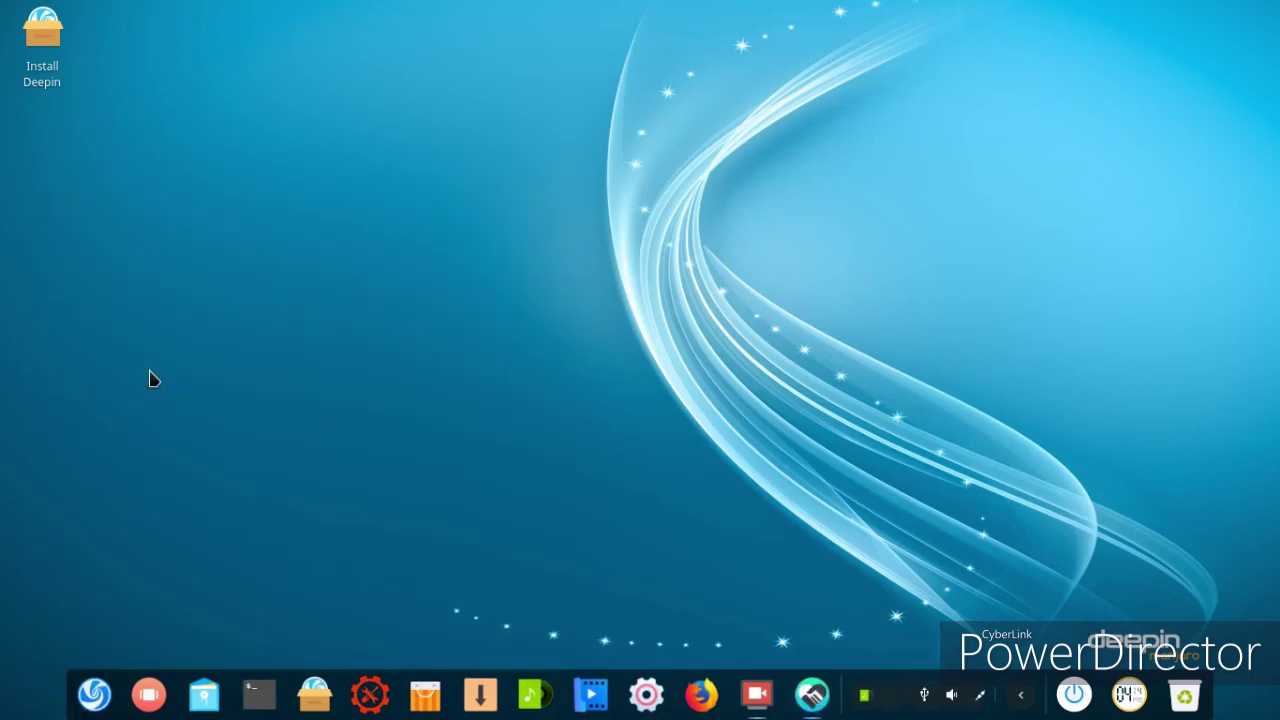
click(695, 340)
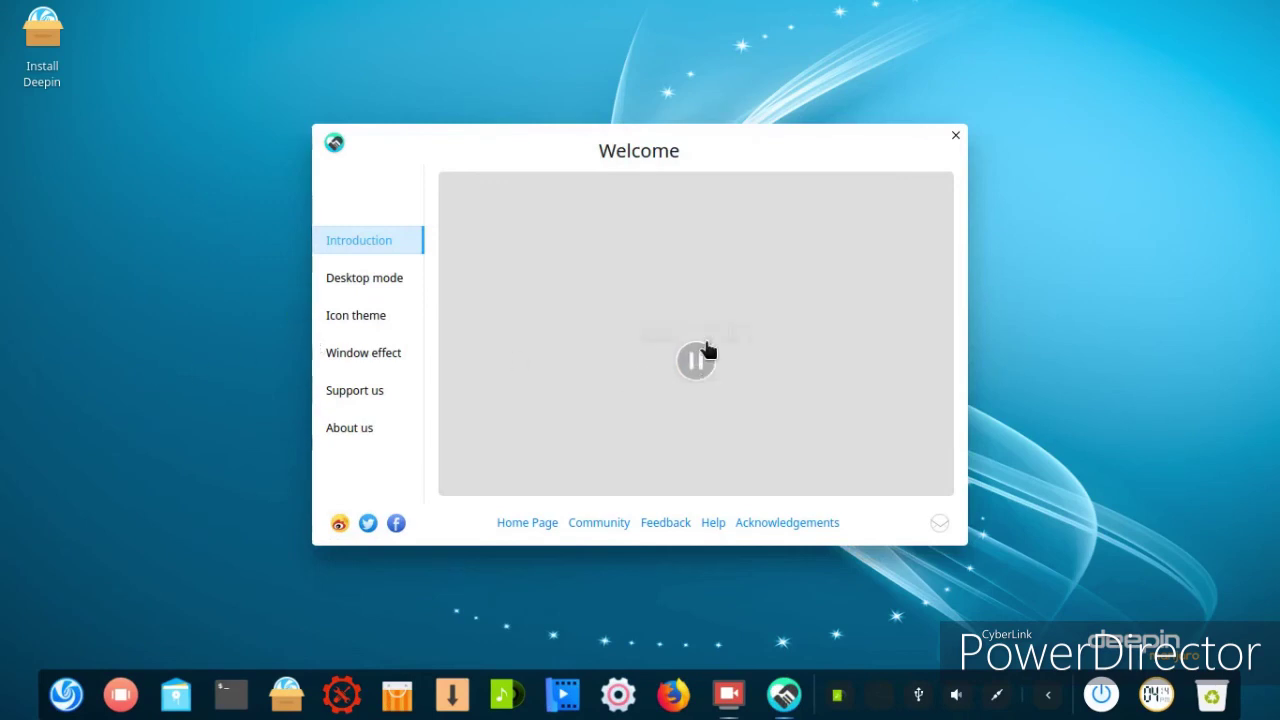
- Look through the Desktop mode, Icon theme, Window effect, Support us and About us pages, and close the welcome window
click(357, 281)
click(360, 316)
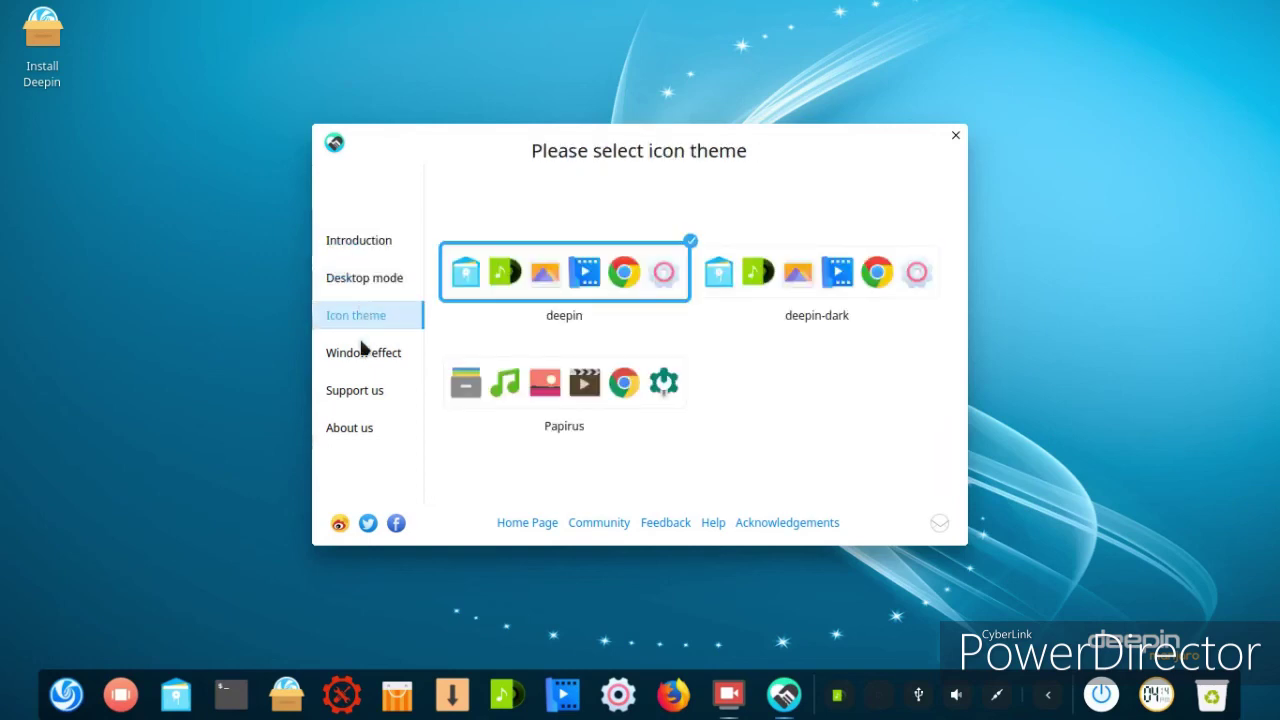
click(362, 350)
click(366, 389)
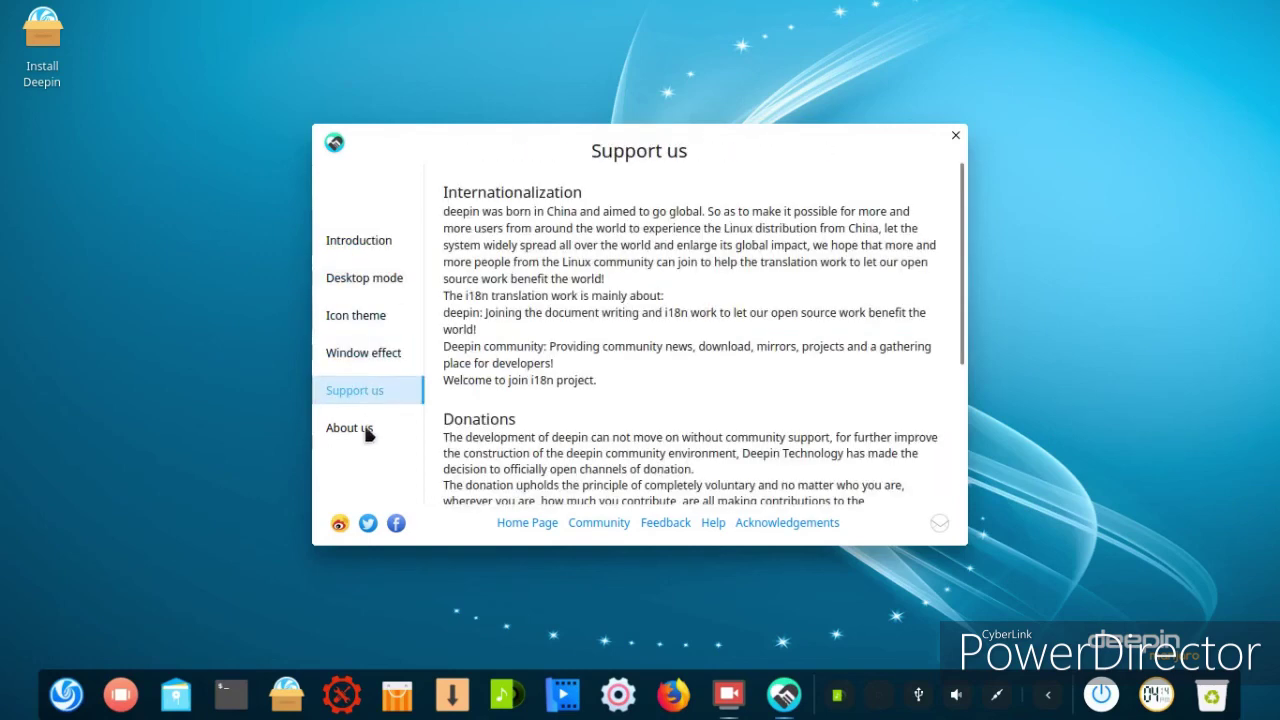
click(368, 432)
click(955, 135)
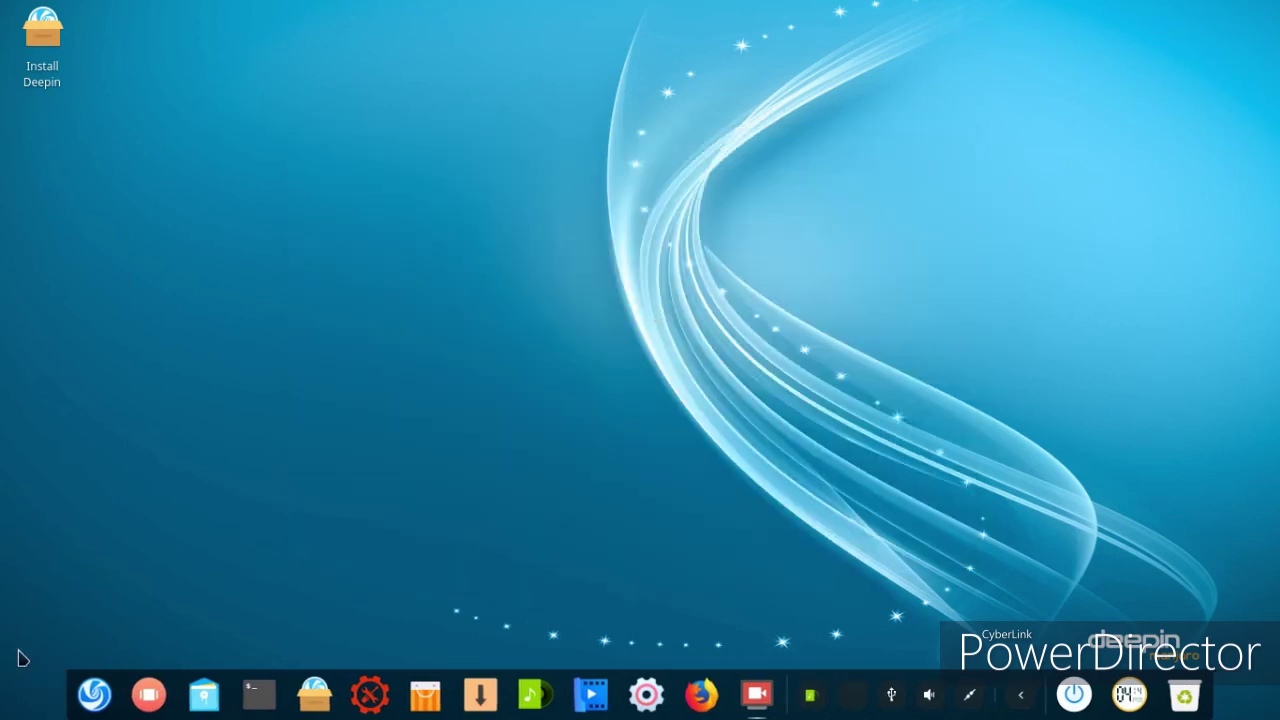
- Open Multitasking View from the launcher and switch to the second workspace
click(95, 695)
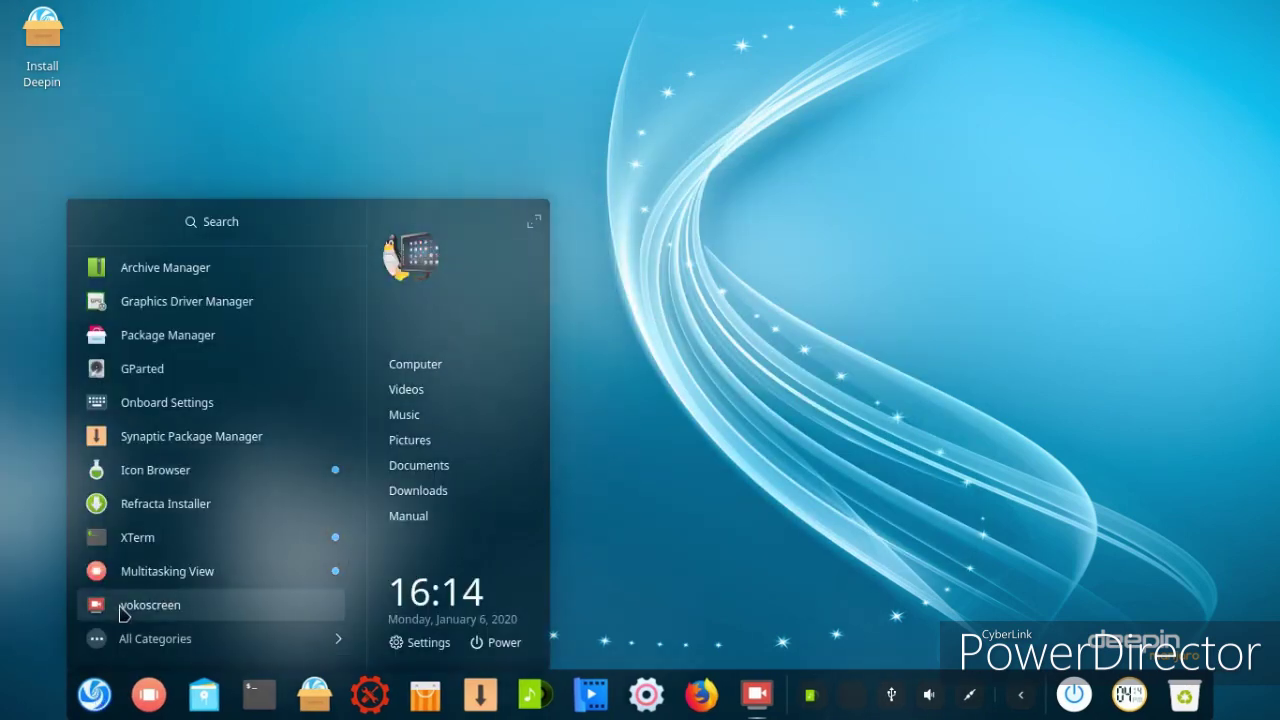
click(118, 588)
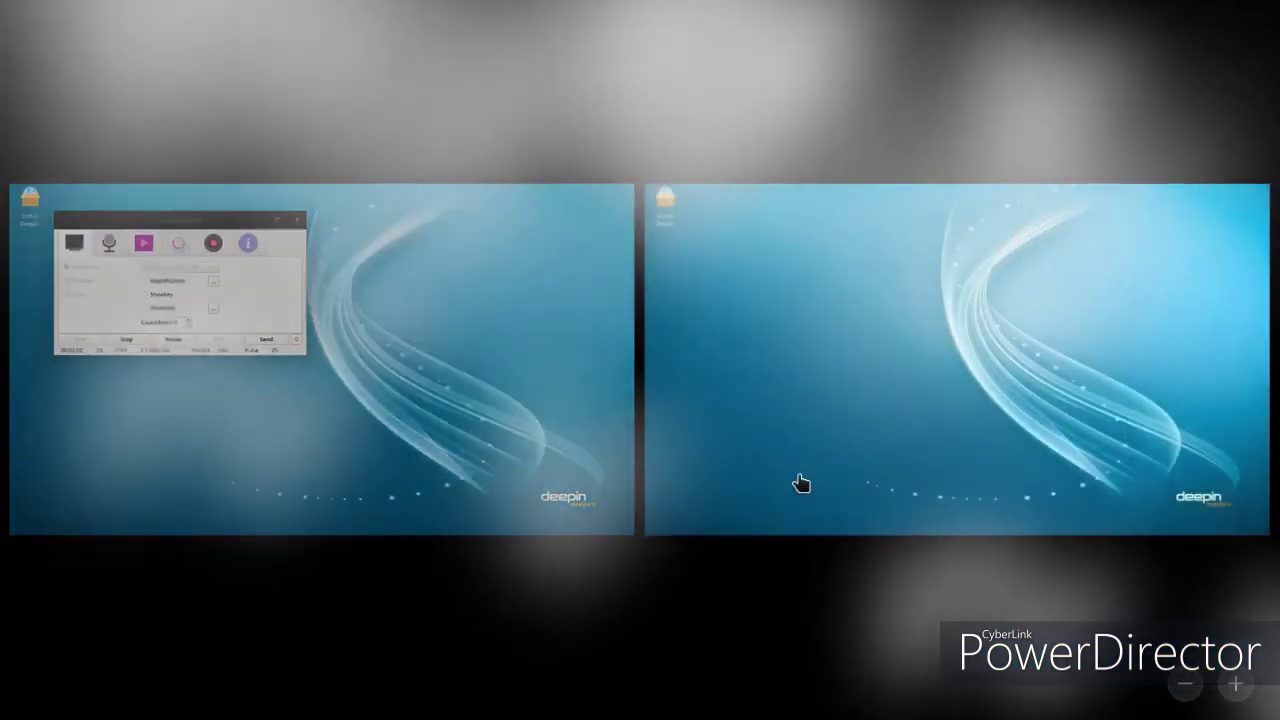
click(797, 470)
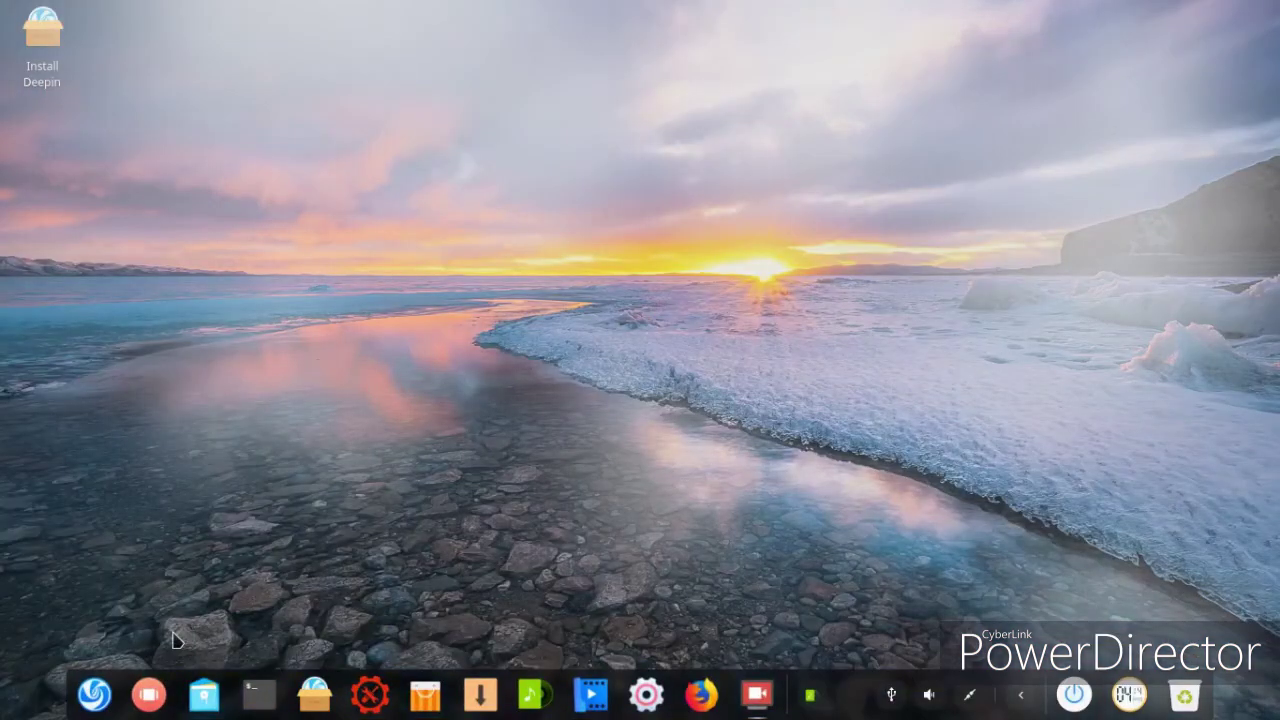
right_click(474, 240)
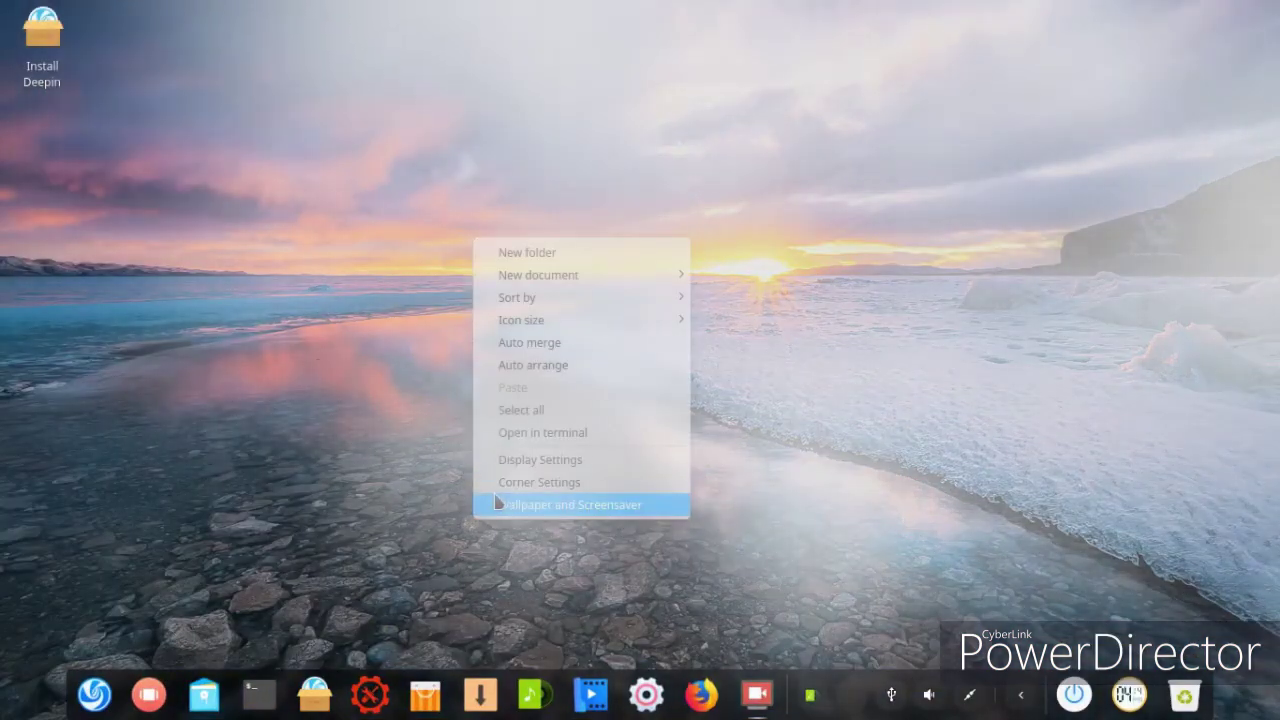
click(508, 459)
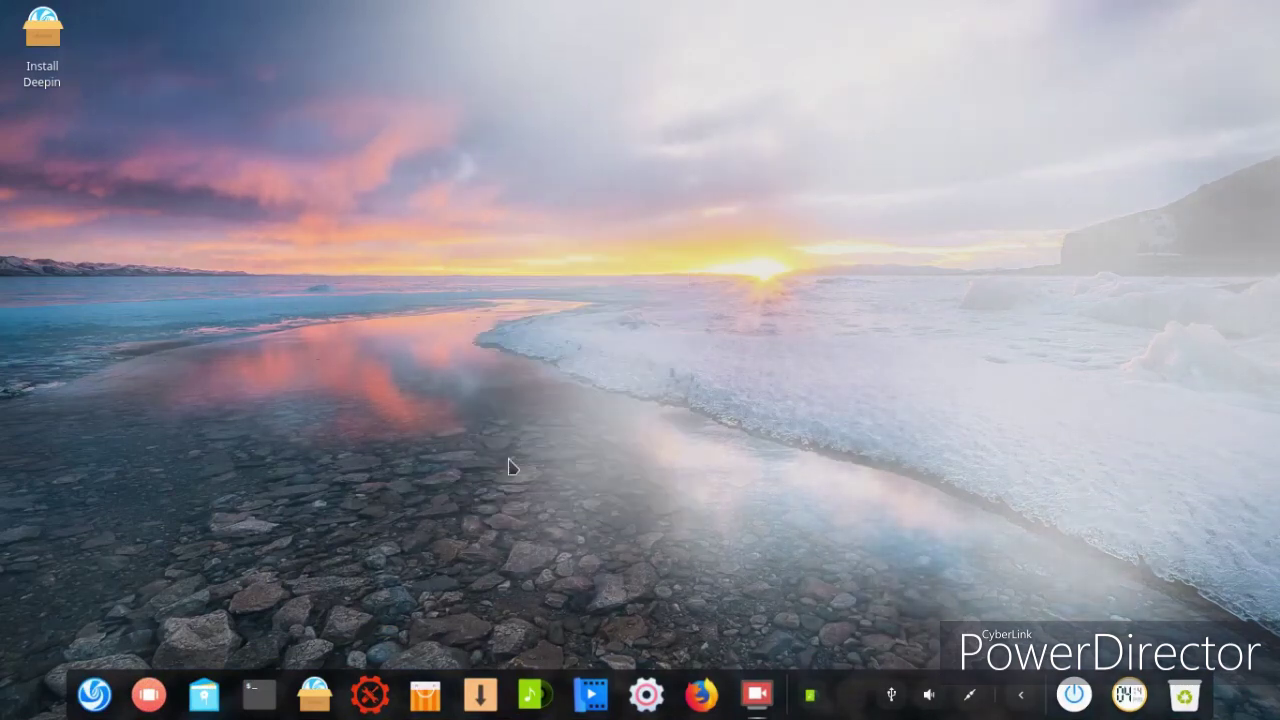
click(508, 467)
- Create a new Office Text document on the desktop, keep its default name and place it below the Install Deepin icon
right_click(486, 382)
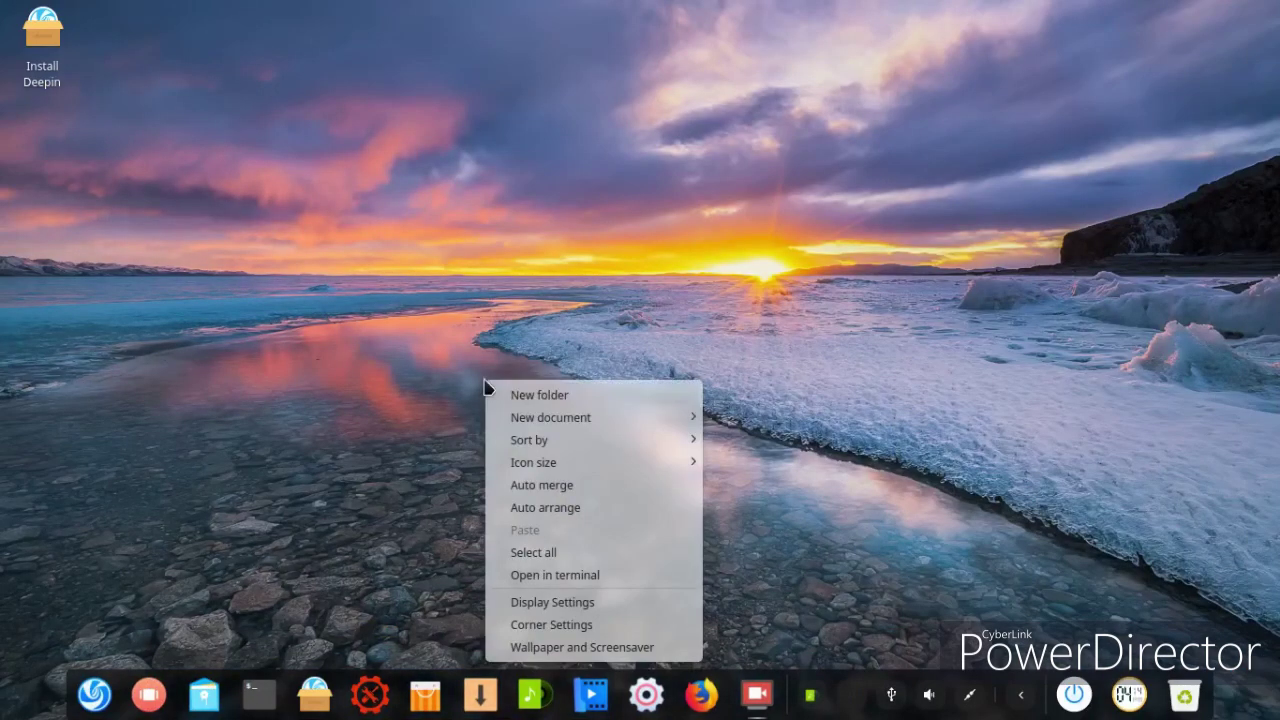
mouse_move(490, 442)
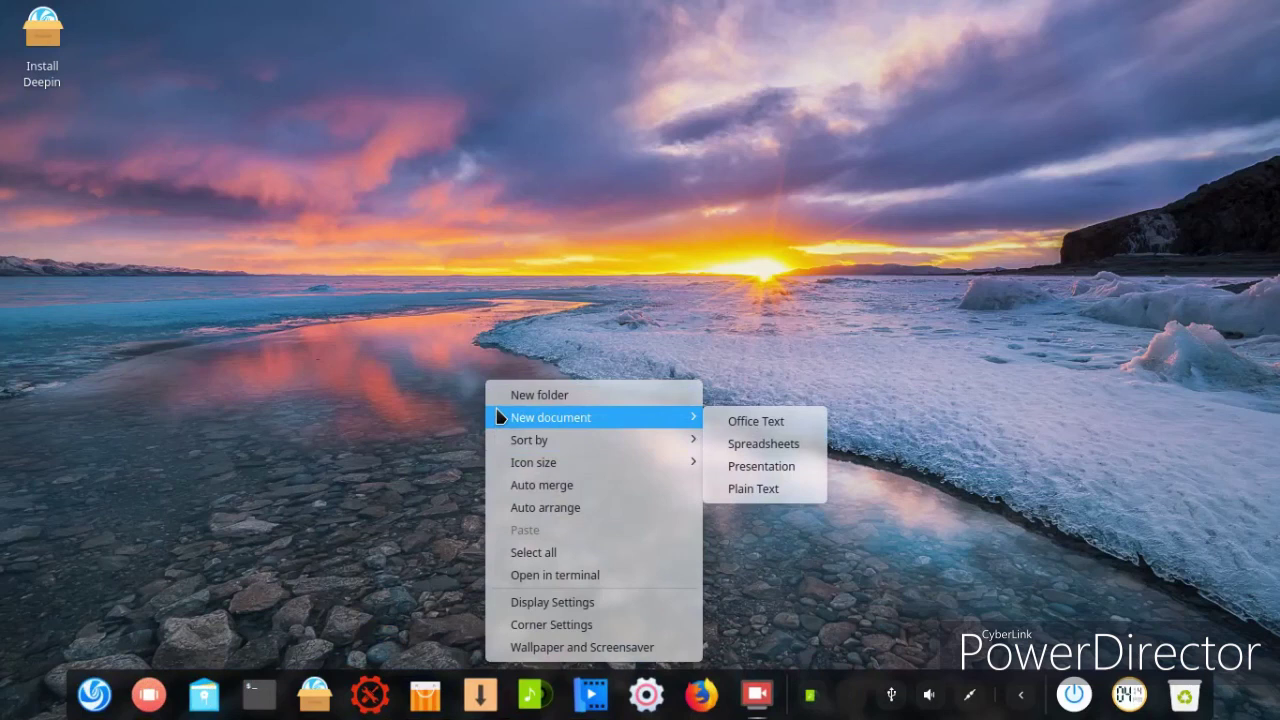
click(819, 426)
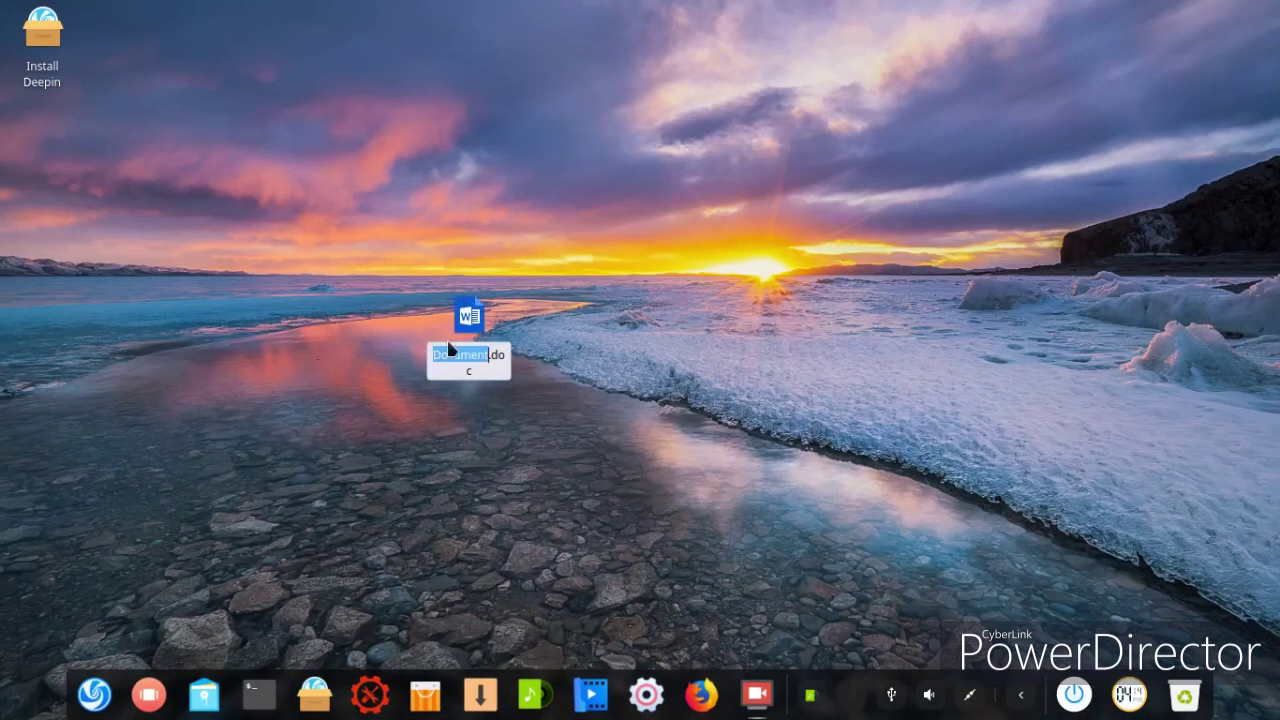
drag(42, 152, 44, 150)
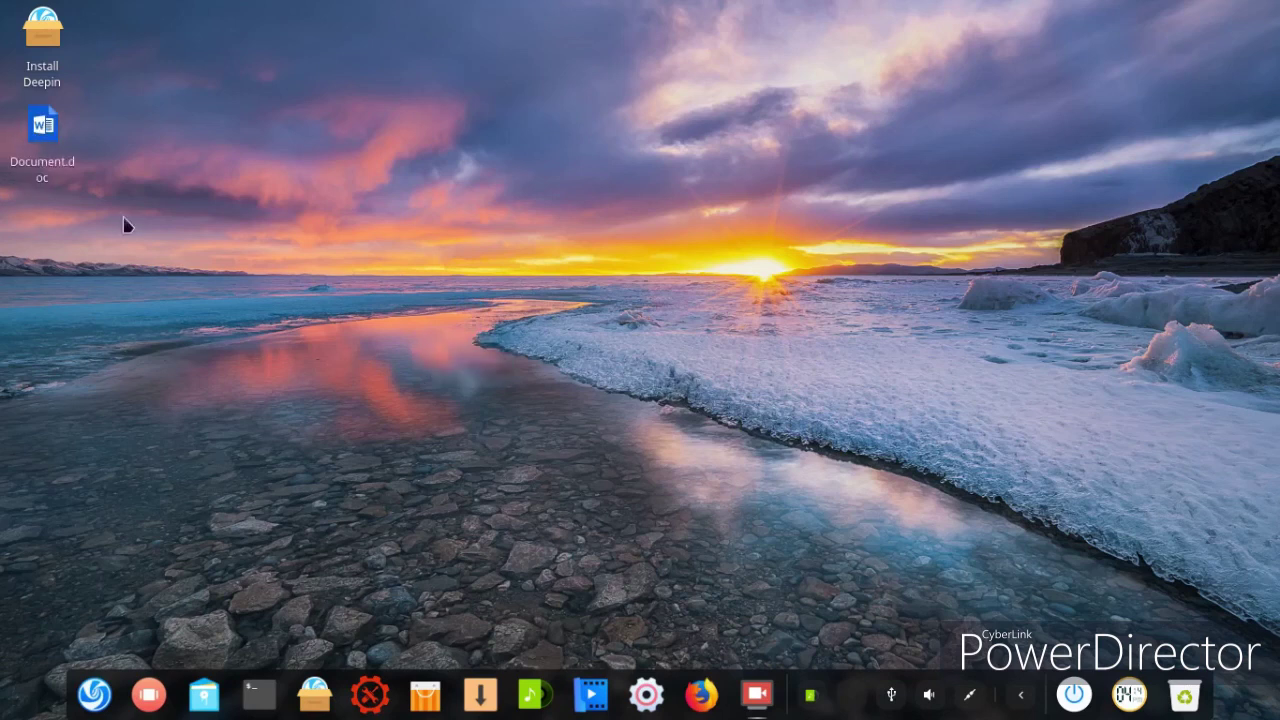
click(108, 700)
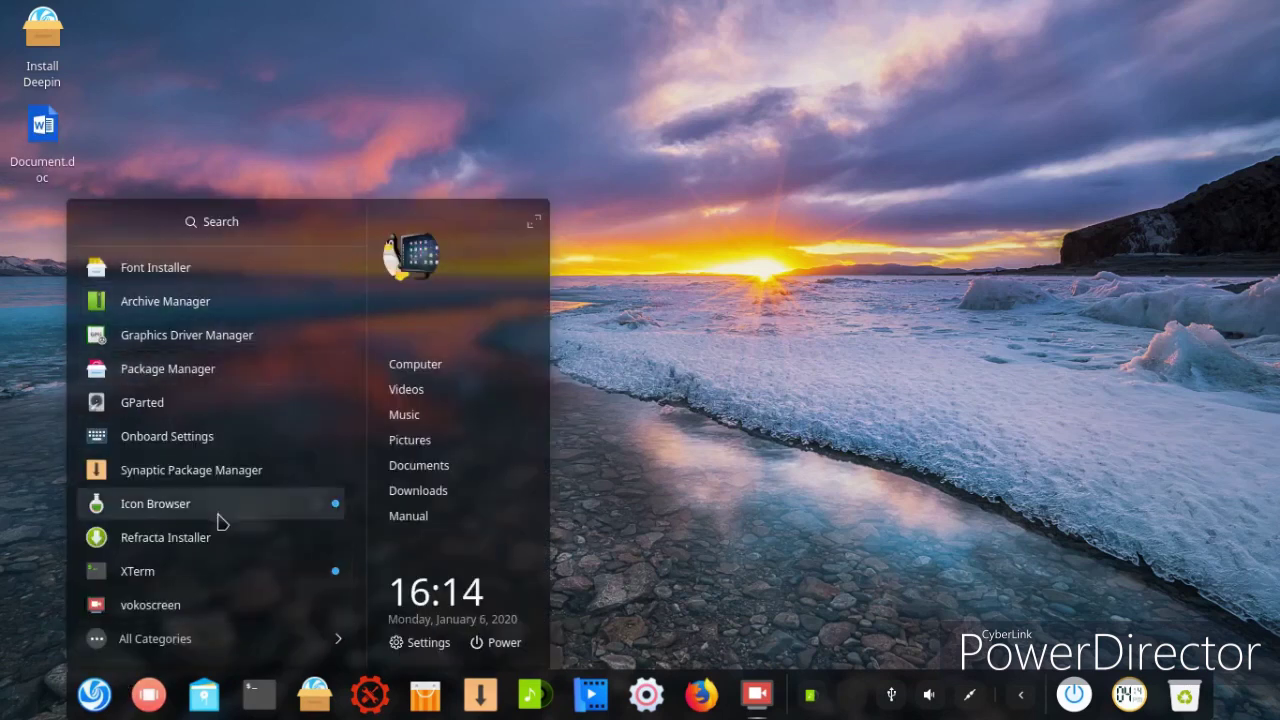
click(916, 330)
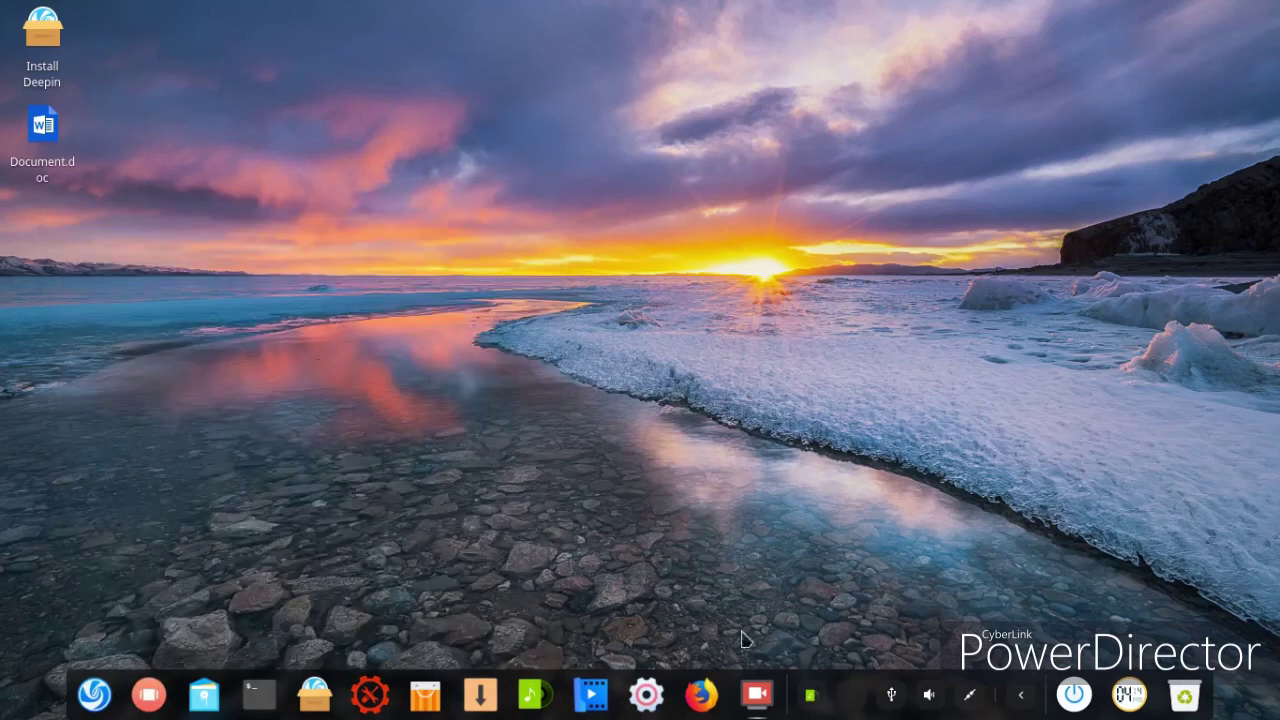